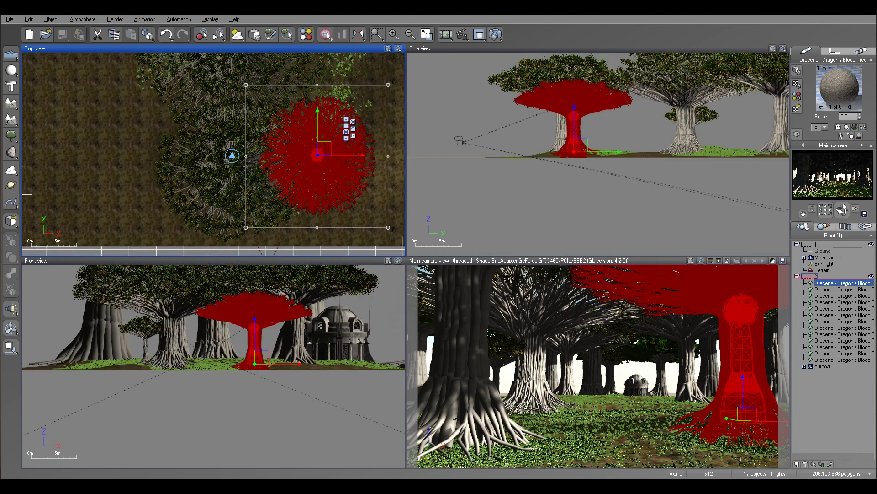
# Step: Hide the layer holding the Dracena trees and import pilot.pz3 into the terrain's layer as a single Poser frame, frame 0
pyautogui.click(872, 277)
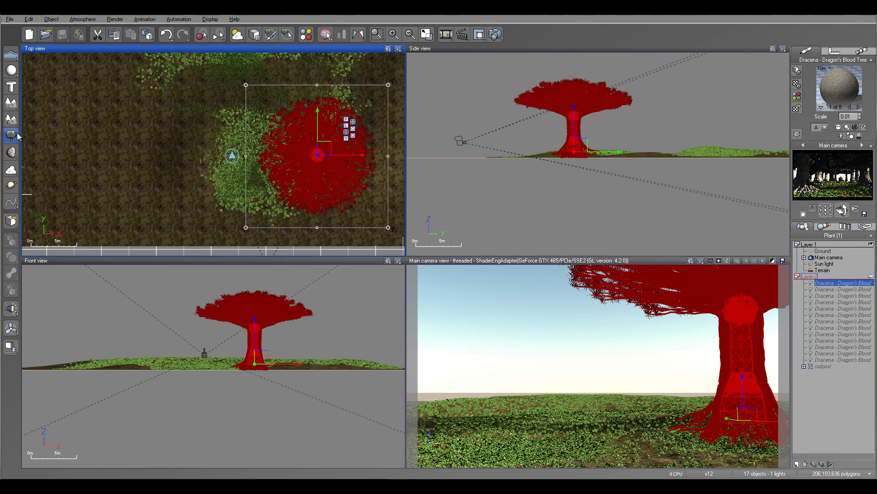
pyautogui.click(822, 270)
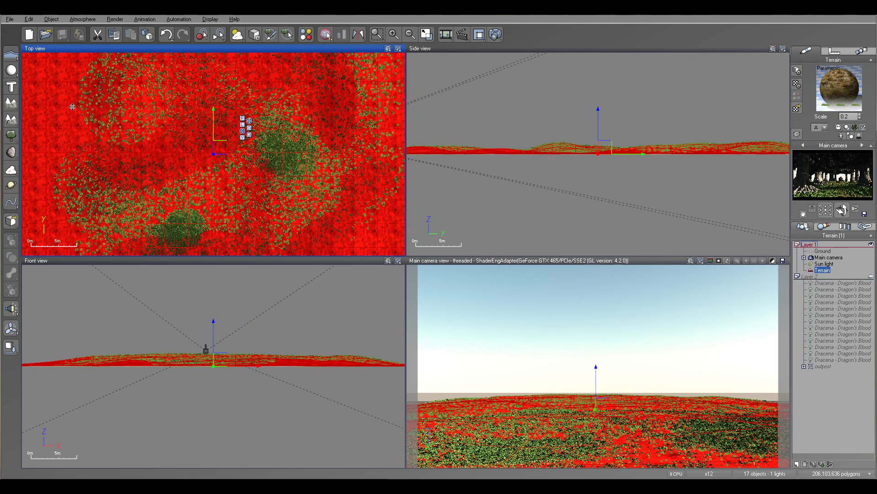
pyautogui.click(10, 19)
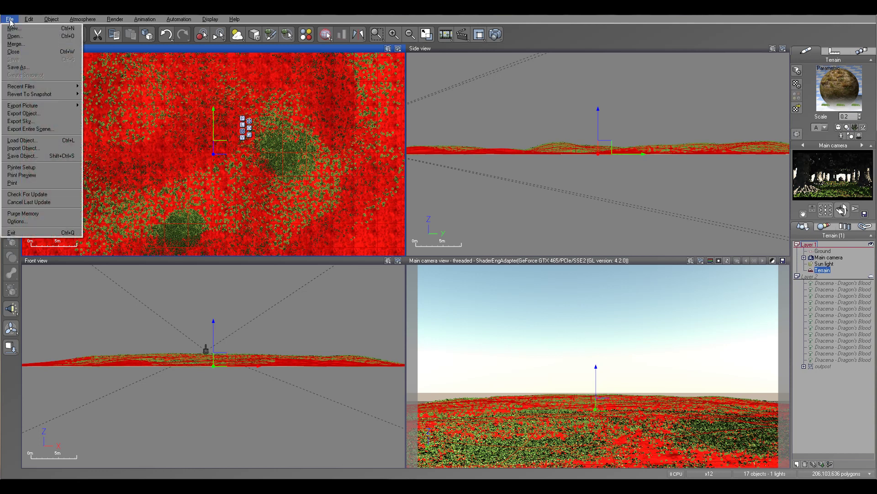
pyautogui.click(50, 150)
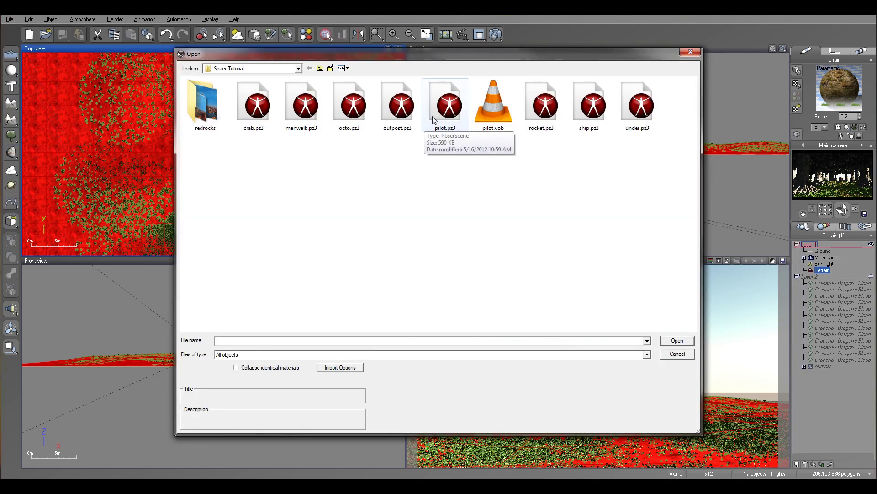
pyautogui.click(447, 108)
pyautogui.click(677, 340)
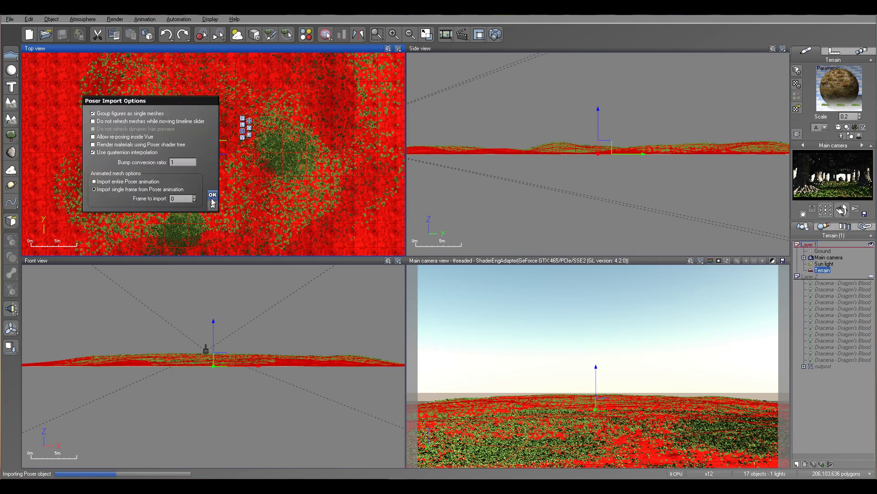
pyautogui.click(213, 196)
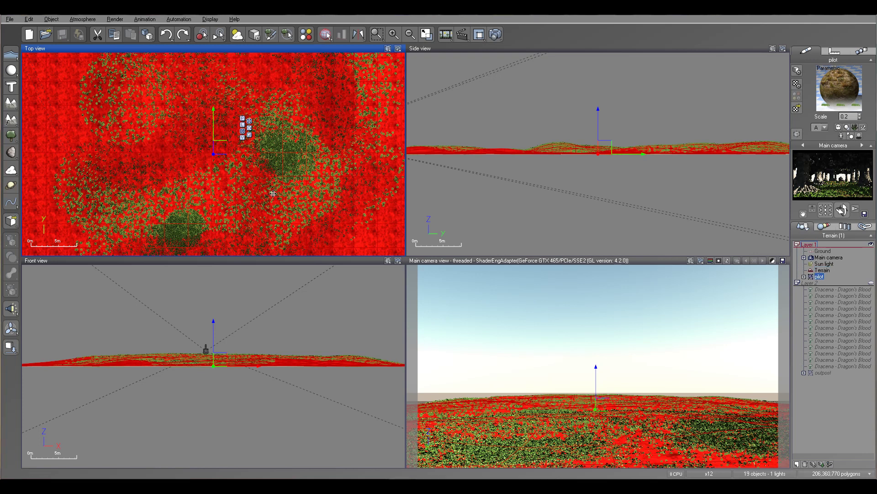
# Step: Move the imported pilot onto the grassy rise of the terrain in front of the main camera
pyautogui.moveTo(560, 175); pyautogui.dragTo(635, 173, button='right')
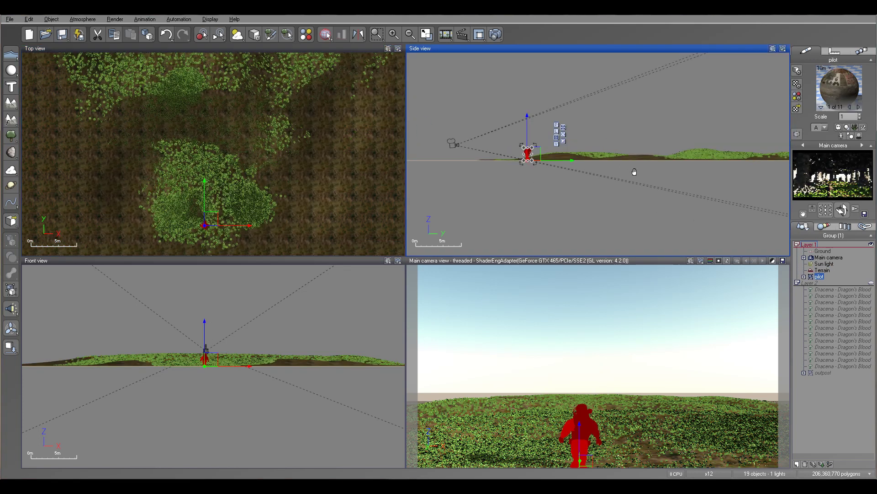
pyautogui.scroll(5, 561, 175)
pyautogui.moveTo(518, 136); pyautogui.dragTo(546, 177, button='right')
pyautogui.moveTo(512, 181); pyautogui.dragTo(617, 163)
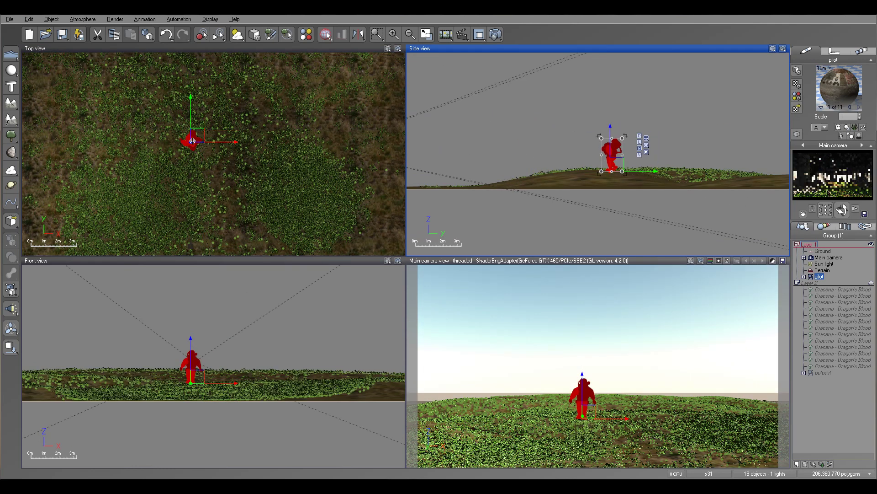
pyautogui.click(195, 140)
pyautogui.moveTo(195, 136); pyautogui.dragTo(196, 151)
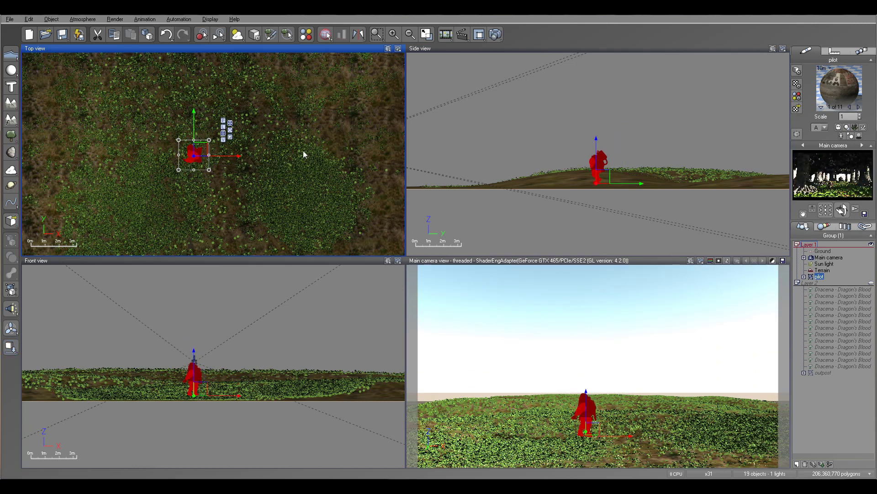
pyautogui.moveTo(200, 150); pyautogui.dragTo(222, 183)
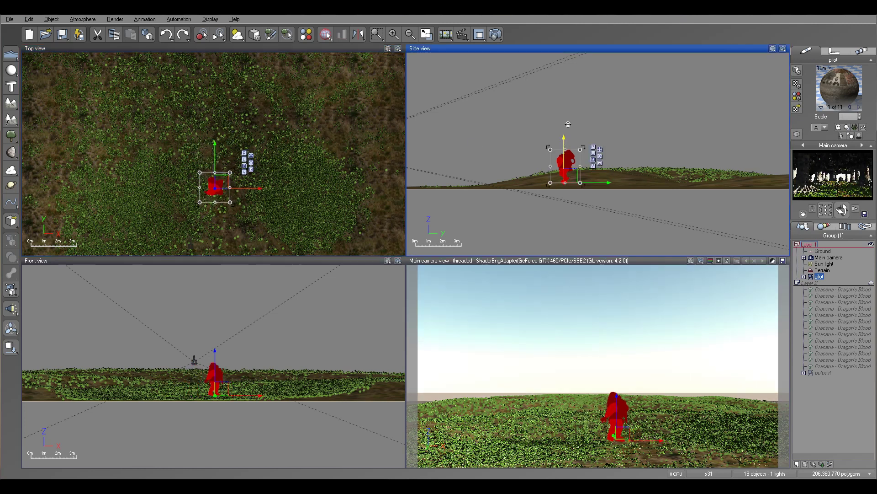
# Step: Rotate the pilot so its back faces the main camera, and shift it along X in line with the camera
pyautogui.moveTo(565, 143); pyautogui.dragTo(564, 101)
pyautogui.hotkey('ctrl', 'z')
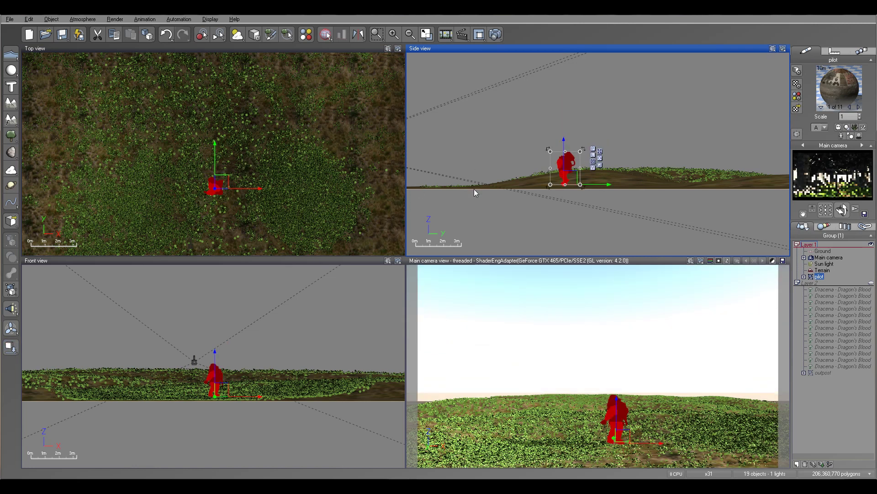
pyautogui.click(222, 191)
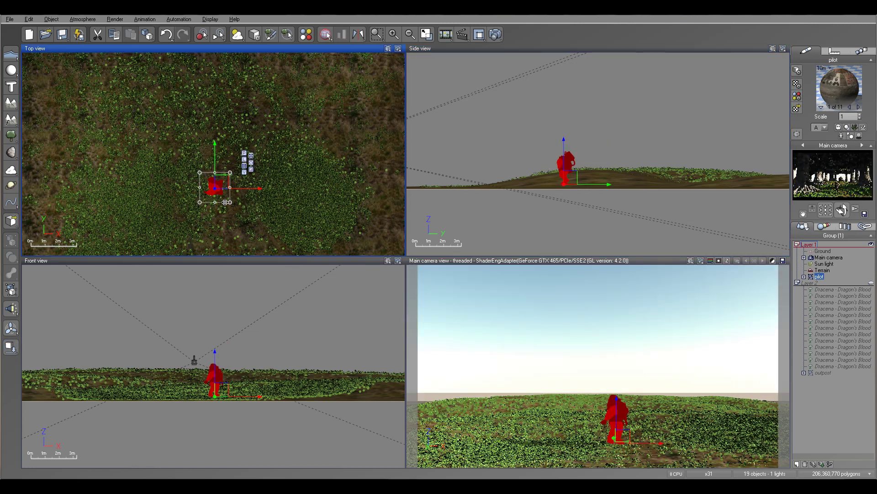
pyautogui.moveTo(247, 197); pyautogui.dragTo(212, 142)
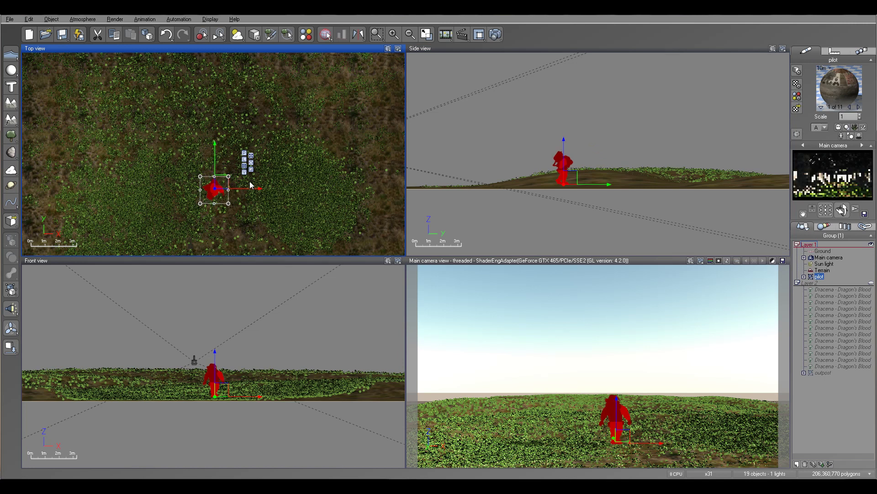
pyautogui.moveTo(253, 188); pyautogui.dragTo(230, 195)
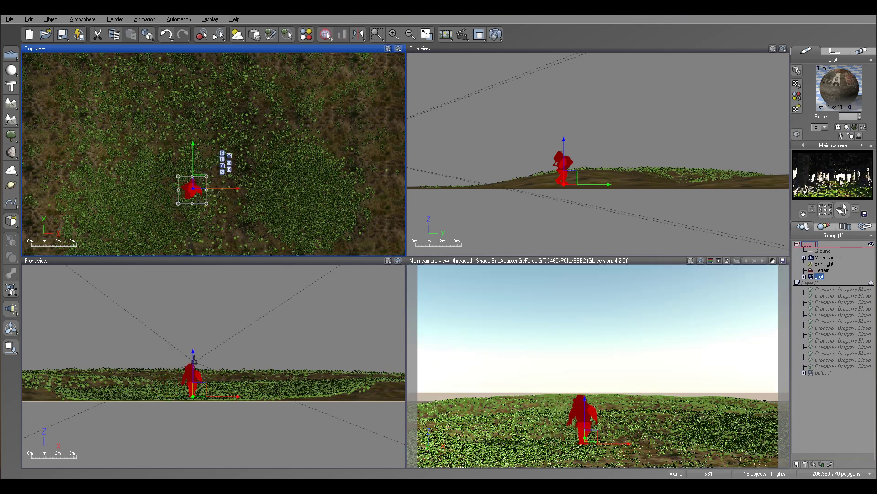
# Step: Lower the pilot slightly so its feet rest on the terrain
pyautogui.moveTo(565, 143); pyautogui.dragTo(565, 119)
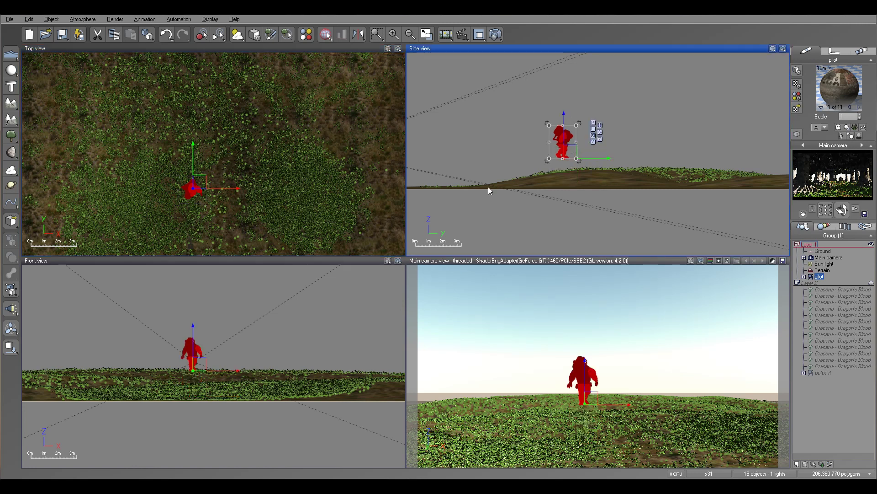
pyautogui.hotkey('ctrl', 'z')
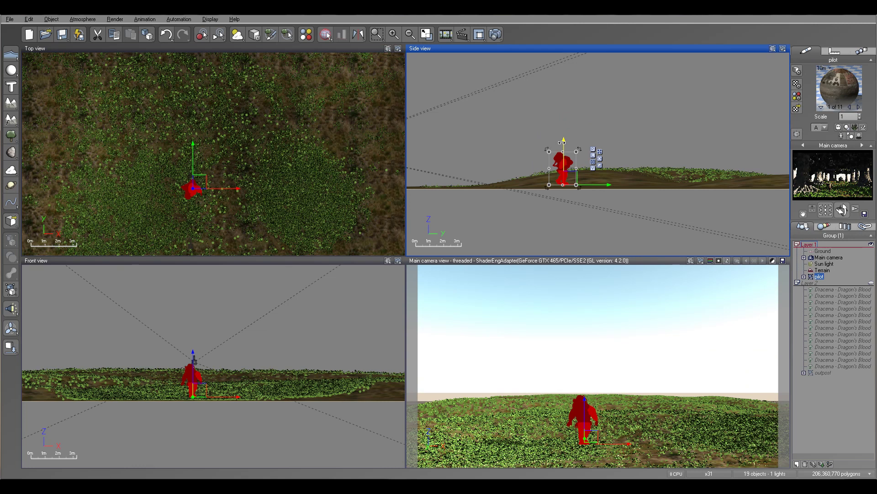
pyautogui.moveTo(562, 142); pyautogui.dragTo(563, 144)
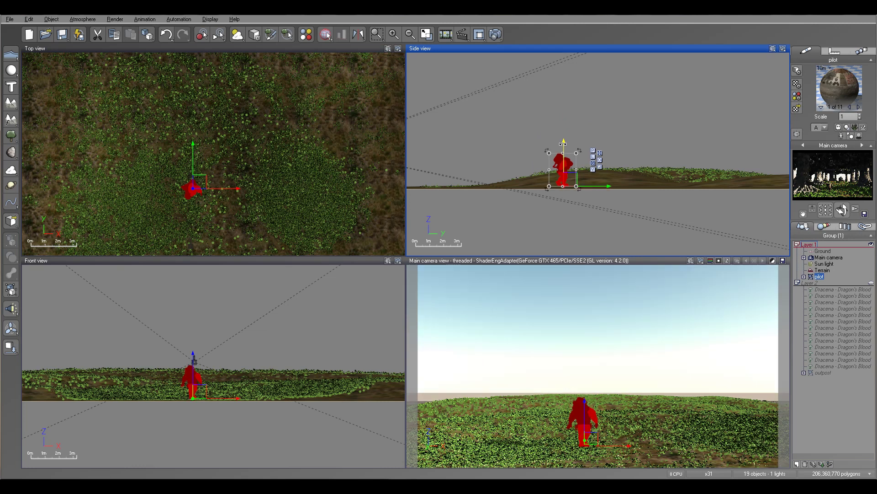
# Step: Reset the bump function of the pilot's DenBottom:0 material in the Advanced Material Editor
pyautogui.doubleClick(842, 87)
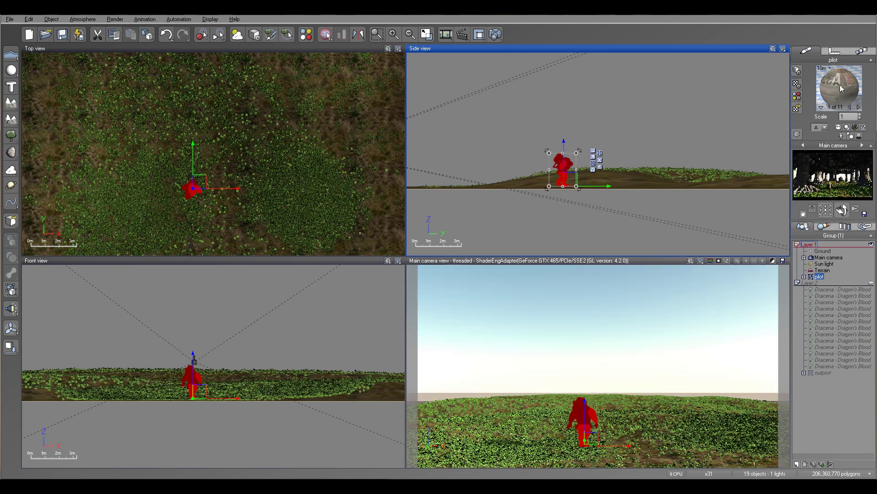
pyautogui.rightClick(551, 249)
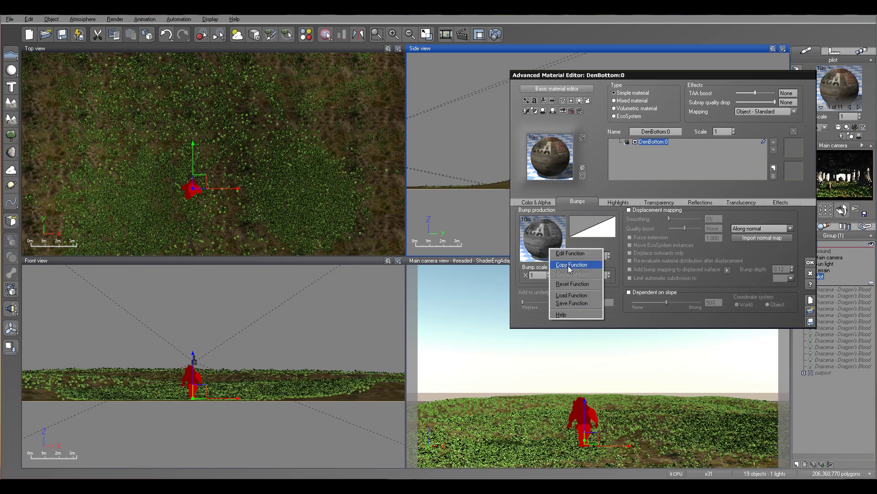
pyautogui.click(573, 284)
# Step: Reset the bump function of the pilot's ULDenHelMet material
pyautogui.click(859, 107)
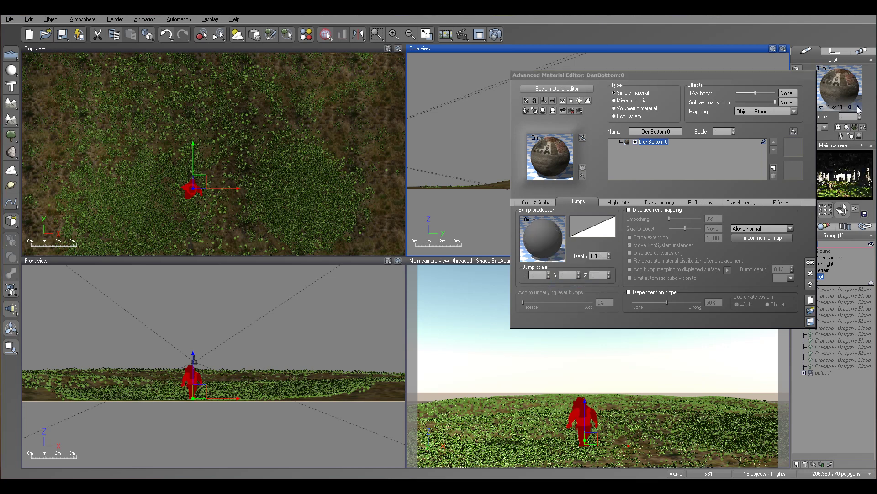
pyautogui.click(858, 107)
pyautogui.click(858, 107)
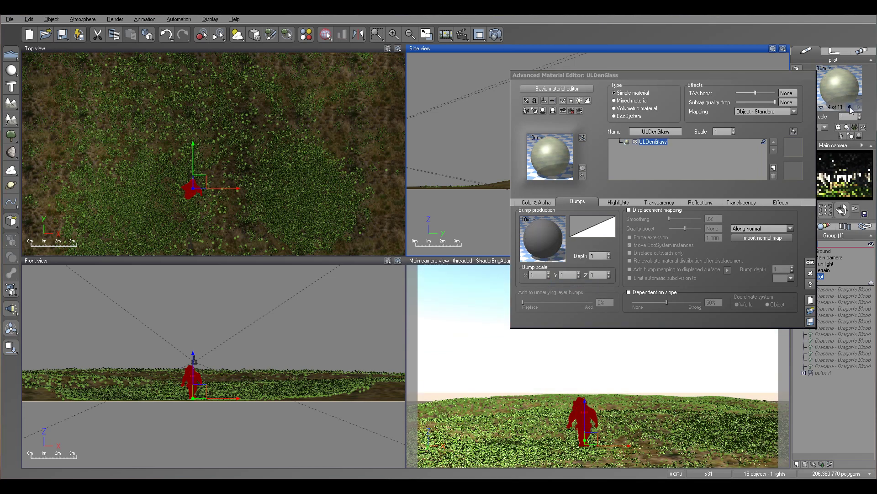
pyautogui.click(850, 107)
pyautogui.rightClick(547, 239)
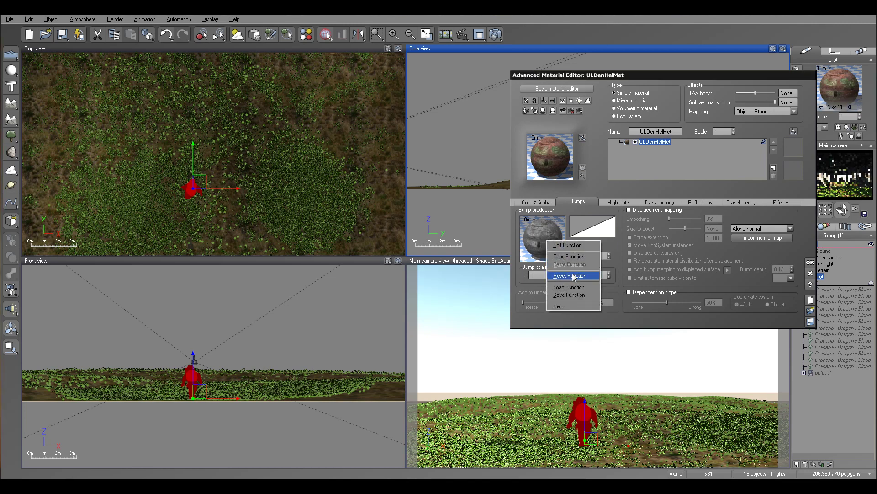
pyautogui.click(572, 274)
# Step: Reset the bump function of the pilot's ULDenBreather material
pyautogui.click(859, 107)
pyautogui.click(859, 107)
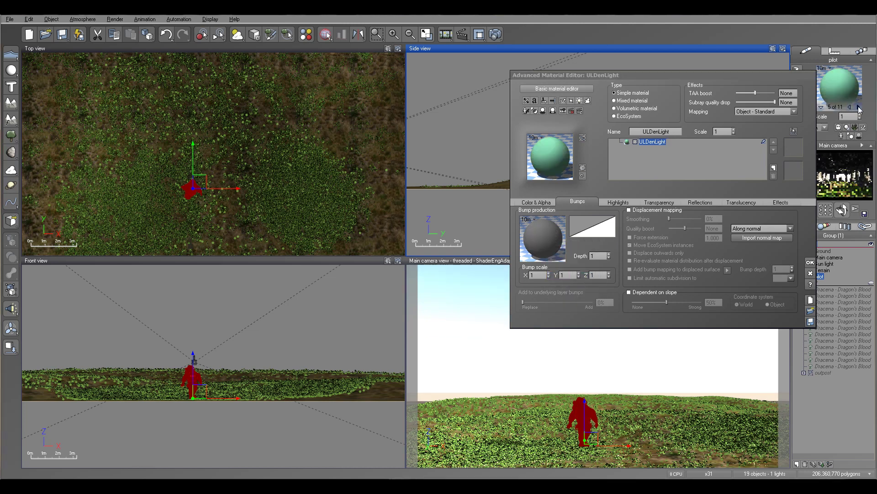
pyautogui.click(859, 107)
pyautogui.rightClick(537, 242)
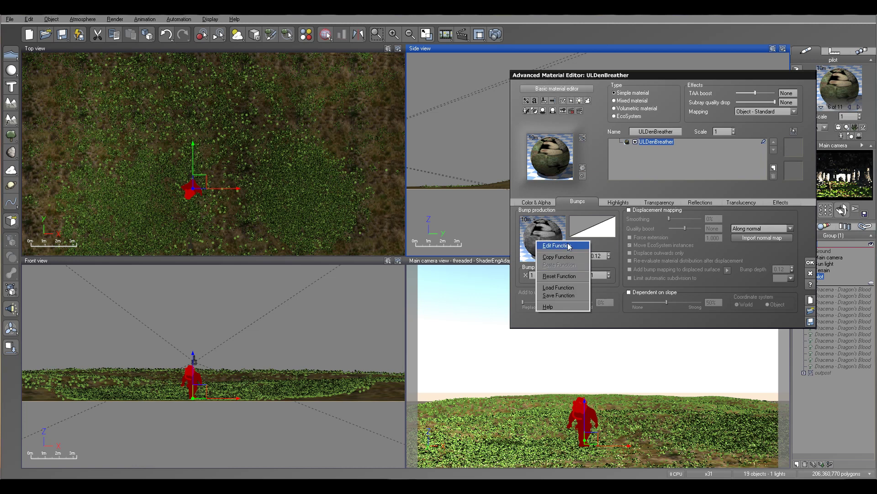
pyautogui.click(560, 276)
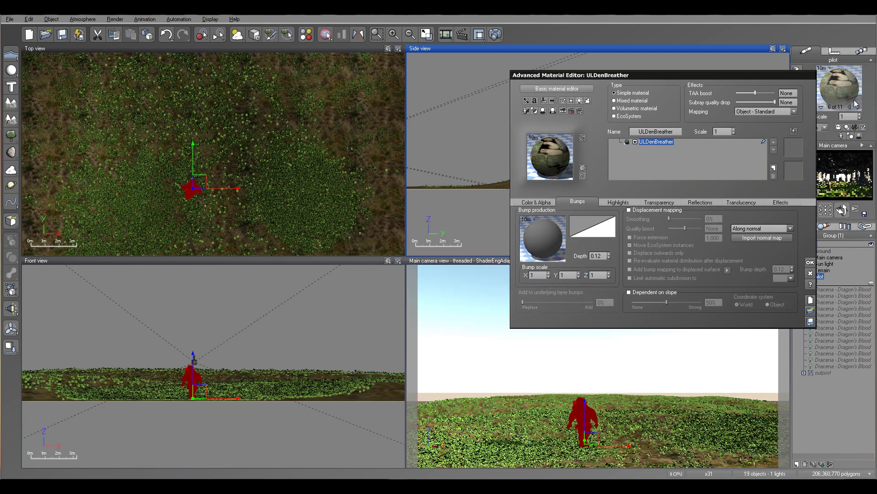
# Step: Reset the bump function of the pilot's DenSealandParts:0 material
pyautogui.click(859, 107)
pyautogui.click(859, 107)
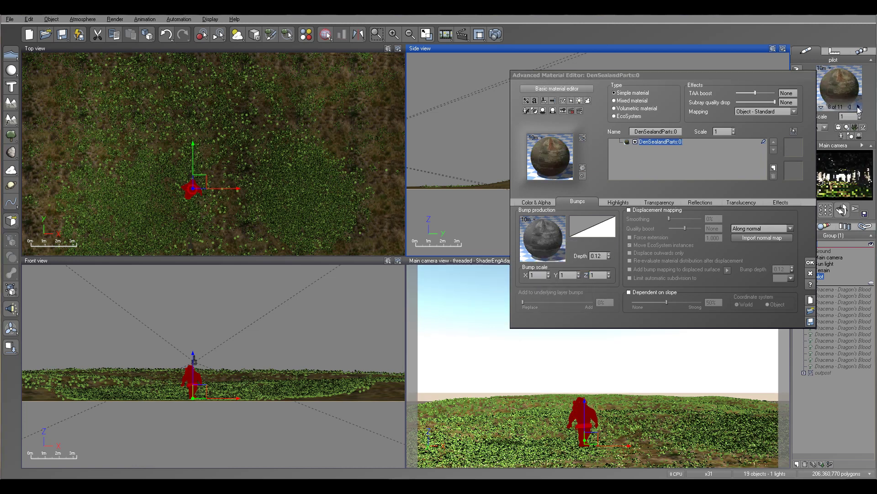
pyautogui.rightClick(538, 238)
pyautogui.click(561, 272)
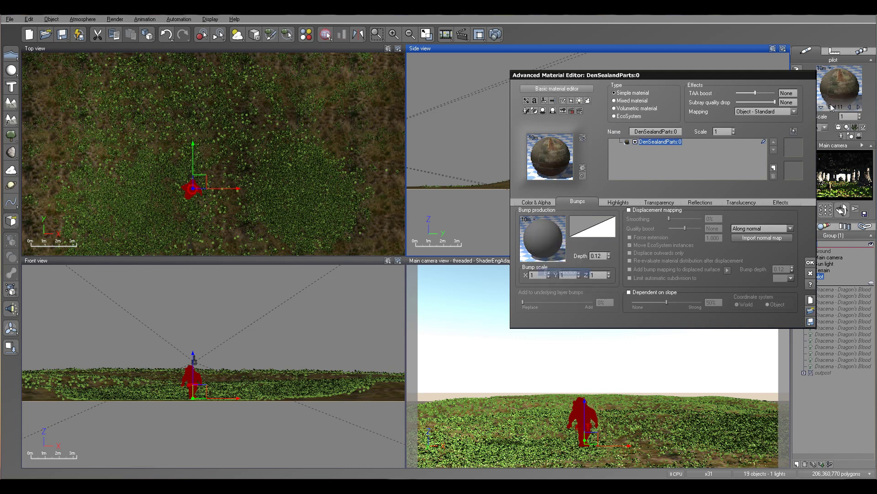
# Step: Reset the bump function of the pilot's eleventh material, DenSealandParts, and accept the material changes
pyautogui.click(859, 107)
pyautogui.click(858, 107)
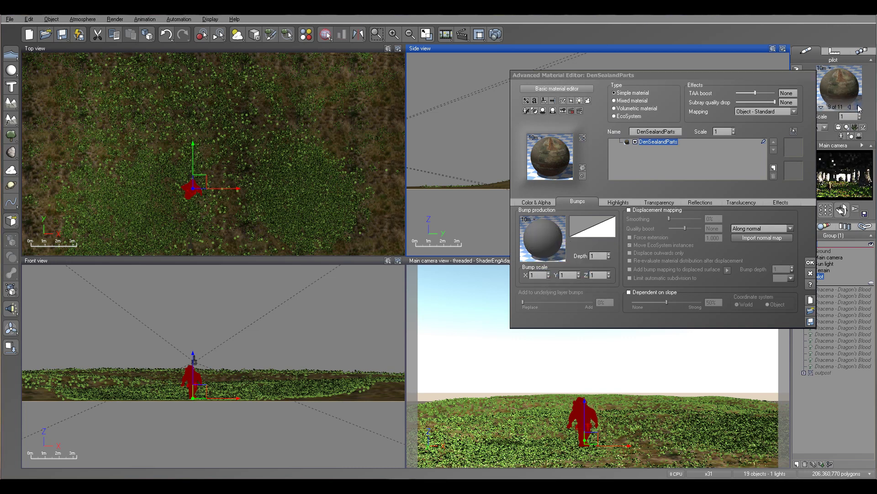
pyautogui.click(859, 107)
pyautogui.rightClick(539, 234)
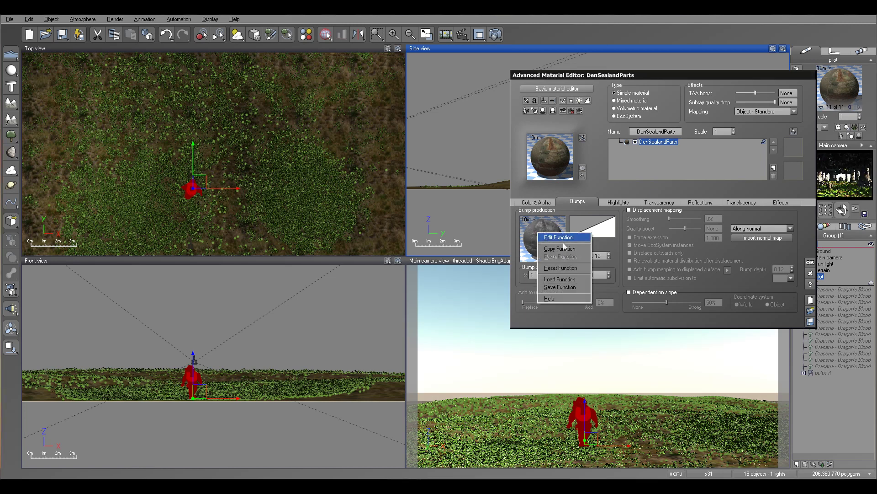
pyautogui.click(563, 268)
pyautogui.click(810, 264)
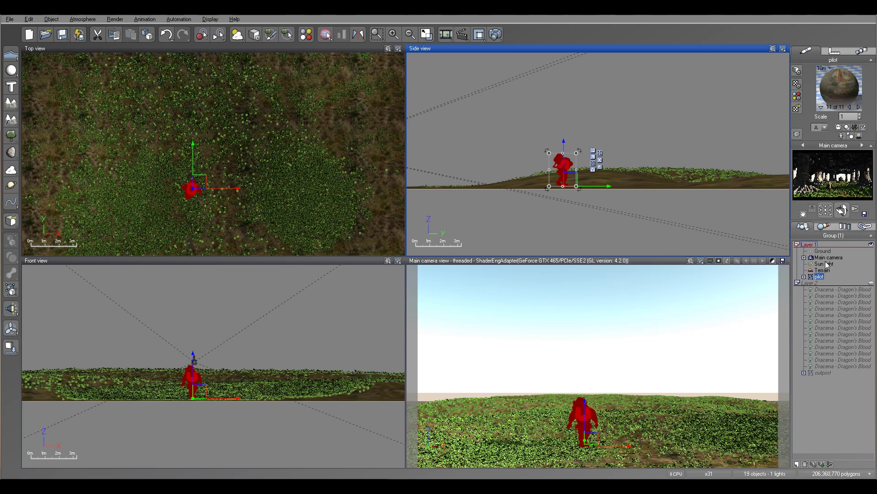
# Step: Enlarge the outpost uniformly and move it farther along positive X in the background
pyautogui.click(823, 373)
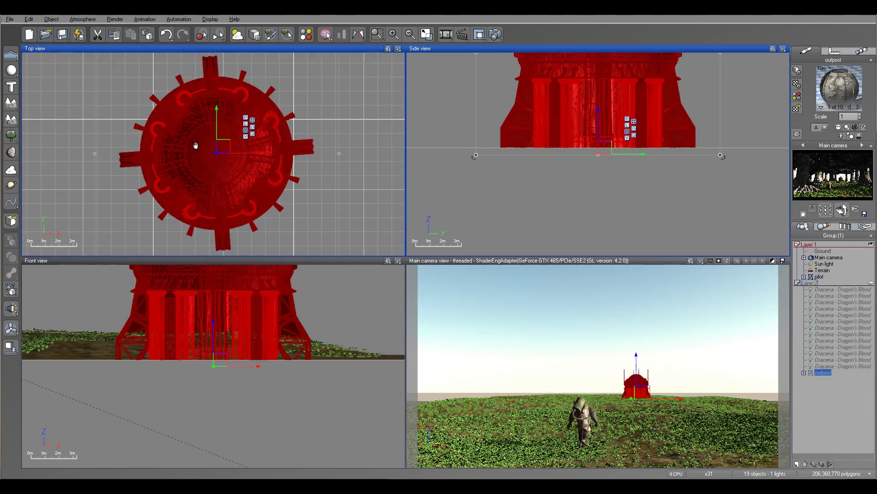
pyautogui.scroll(-3, 161, 145)
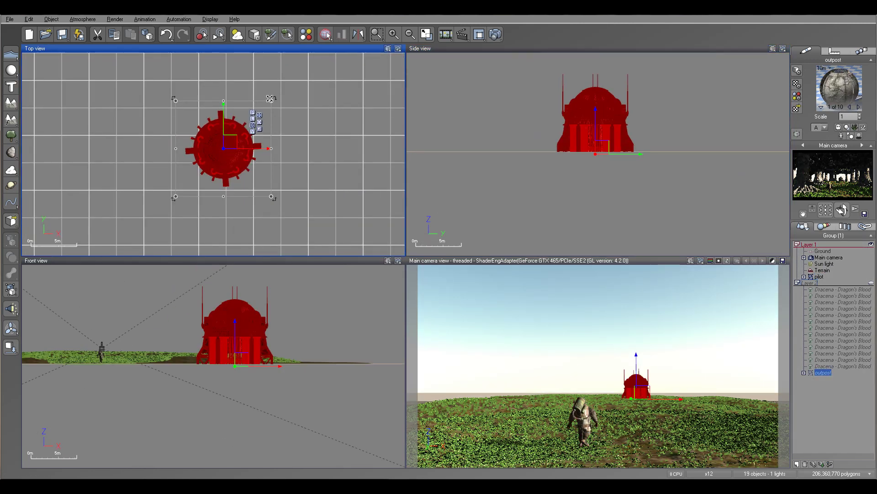
pyautogui.moveTo(270, 99); pyautogui.dragTo(293, 78)
pyautogui.moveTo(259, 137); pyautogui.dragTo(313, 140)
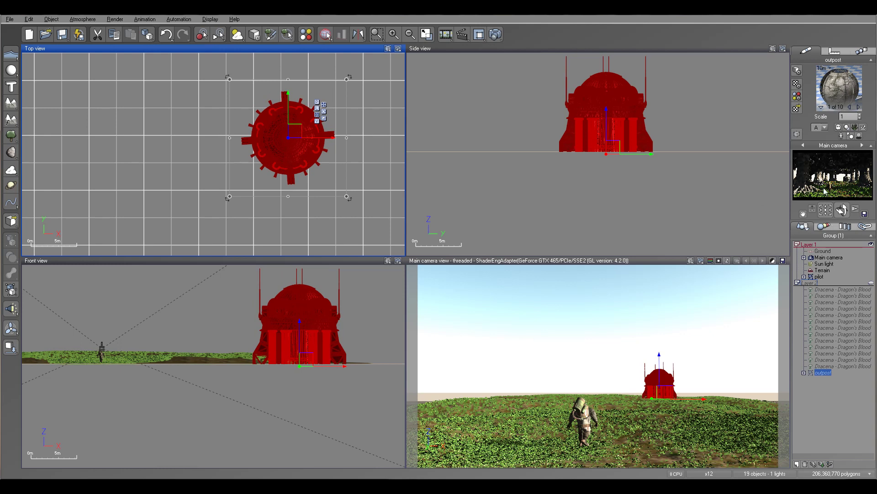
# Step: Move the sun light farther along positive Y and lower it toward the horizon
pyautogui.click(824, 265)
pyautogui.scroll(-3, 238, 170)
pyautogui.scroll(-6, 238, 171)
pyautogui.moveTo(336, 203); pyautogui.dragTo(308, 126)
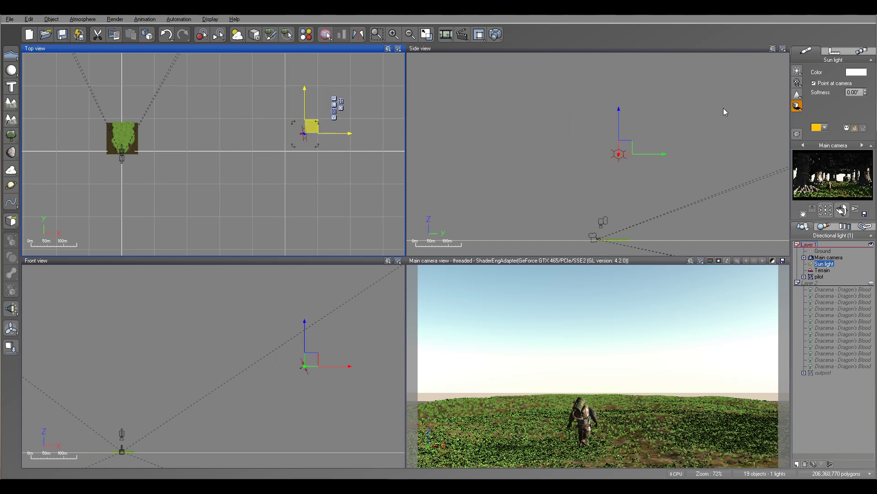
pyautogui.moveTo(625, 148); pyautogui.dragTo(634, 194)
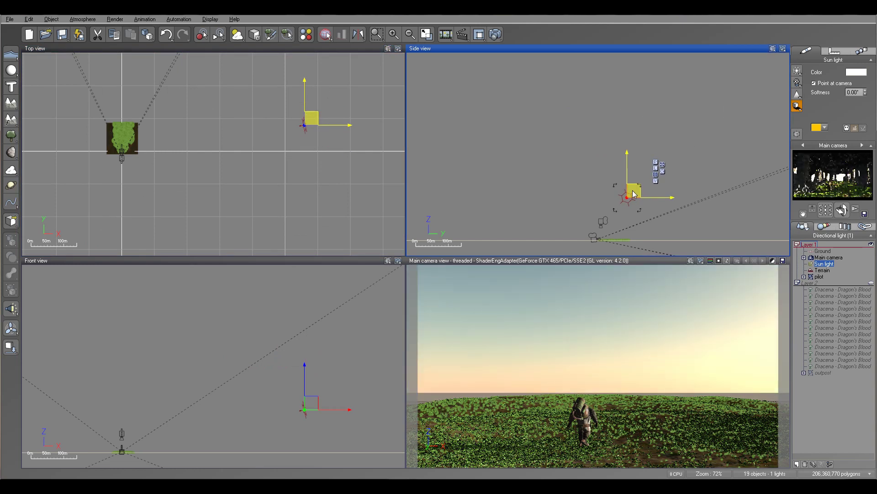
# Step: Lower the sun light closer to the horizon and shift it toward negative Y, nearly level with the camera
pyautogui.moveTo(169, 129); pyautogui.dragTo(238, 147, button='right')
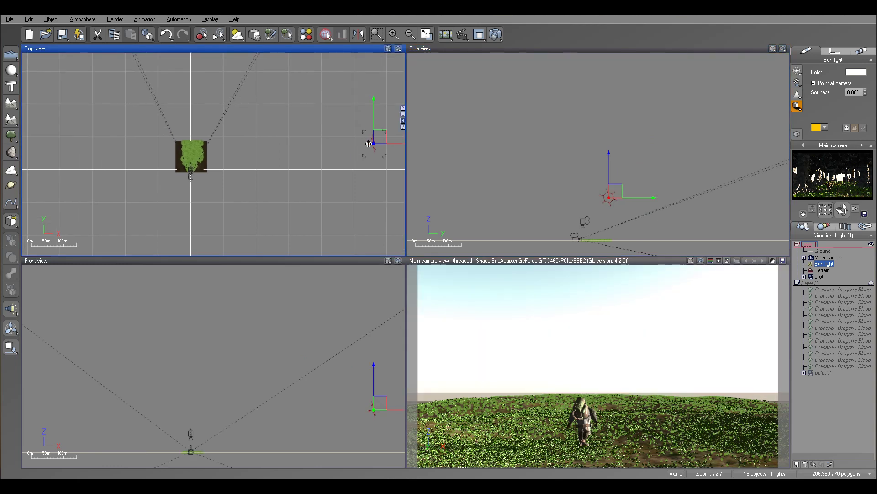
pyautogui.moveTo(377, 136); pyautogui.dragTo(371, 124)
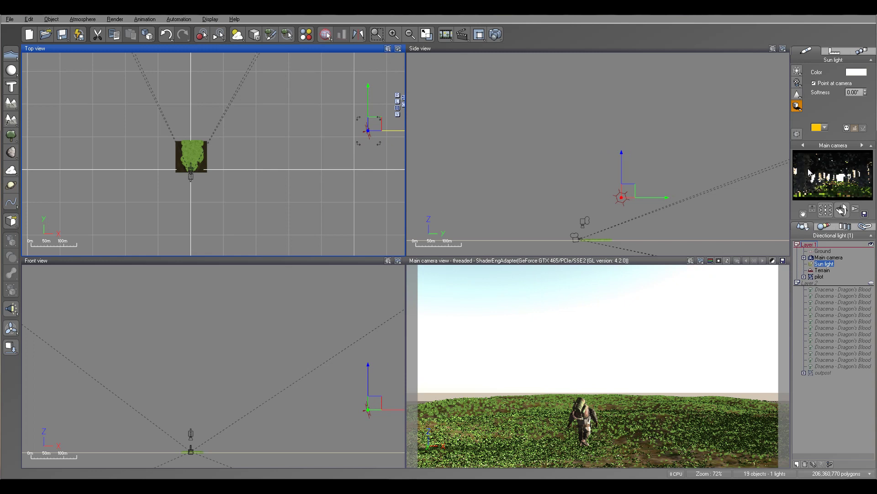
pyautogui.moveTo(615, 186); pyautogui.dragTo(614, 208)
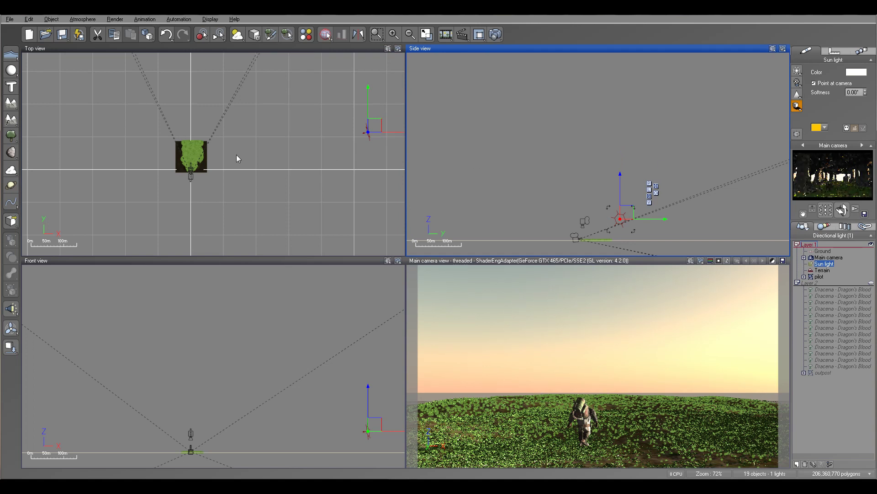
pyautogui.moveTo(375, 126); pyautogui.dragTo(380, 154)
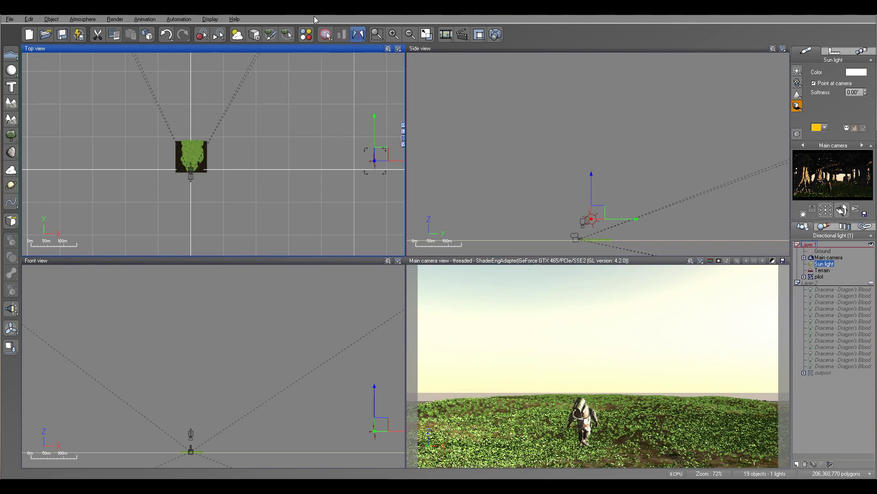
# Step: Use global radiosity for the atmosphere lighting, with a dark blue ambient light color and a light balance of 39%
pyautogui.click(87, 20)
pyautogui.click(120, 59)
pyautogui.click(368, 188)
pyautogui.click(538, 262)
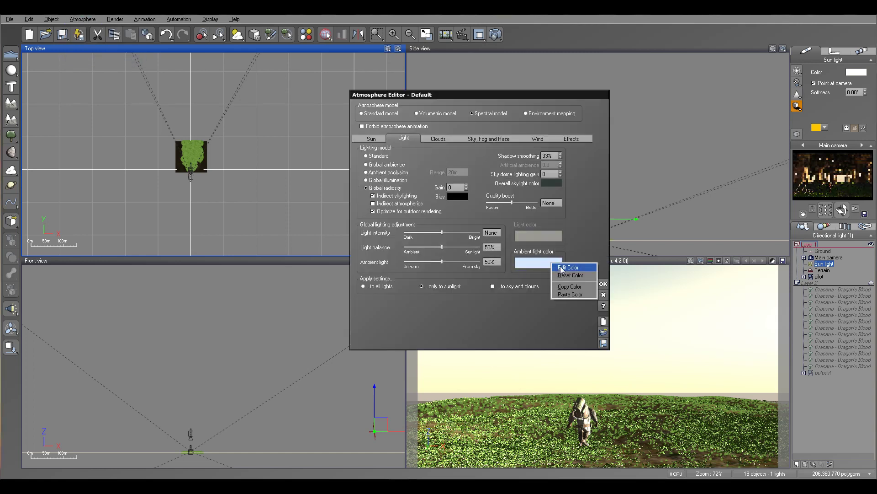
pyautogui.click(567, 267)
pyautogui.moveTo(629, 178); pyautogui.dragTo(626, 209)
pyautogui.click(642, 239)
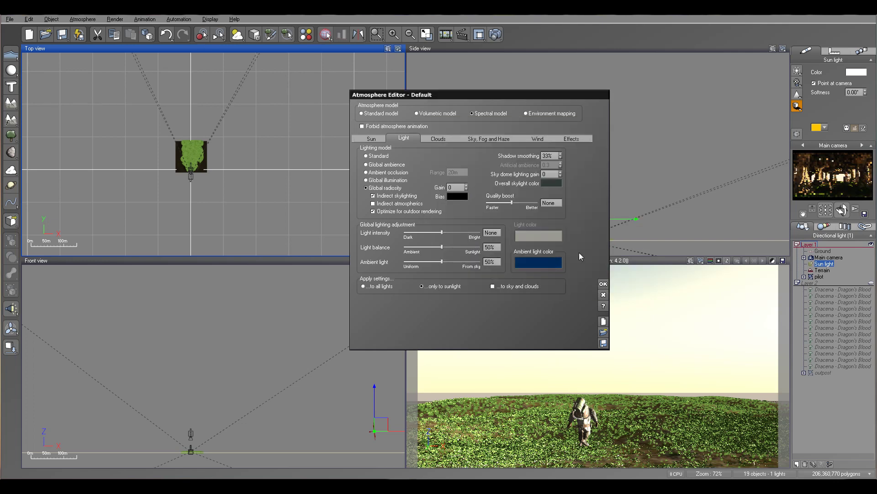
pyautogui.moveTo(443, 246); pyautogui.dragTo(434, 246)
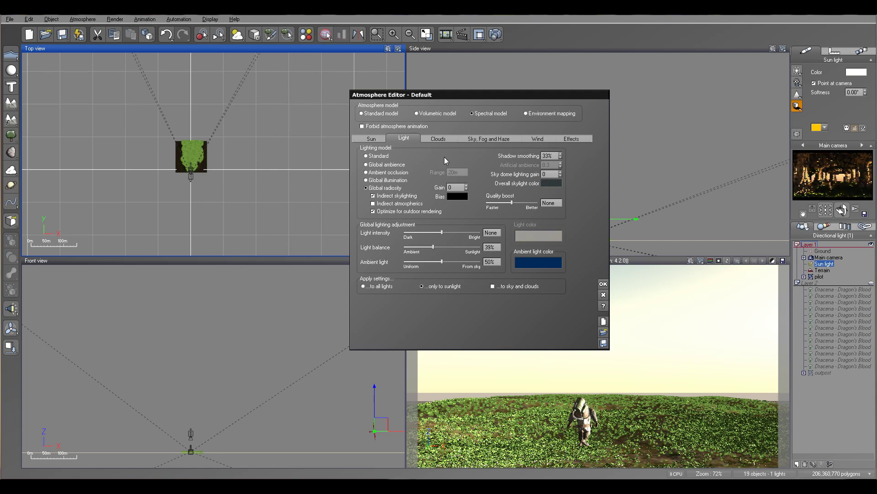
# Step: Darken the atmosphere's sky color to a deep blue
pyautogui.click(440, 139)
pyautogui.click(480, 139)
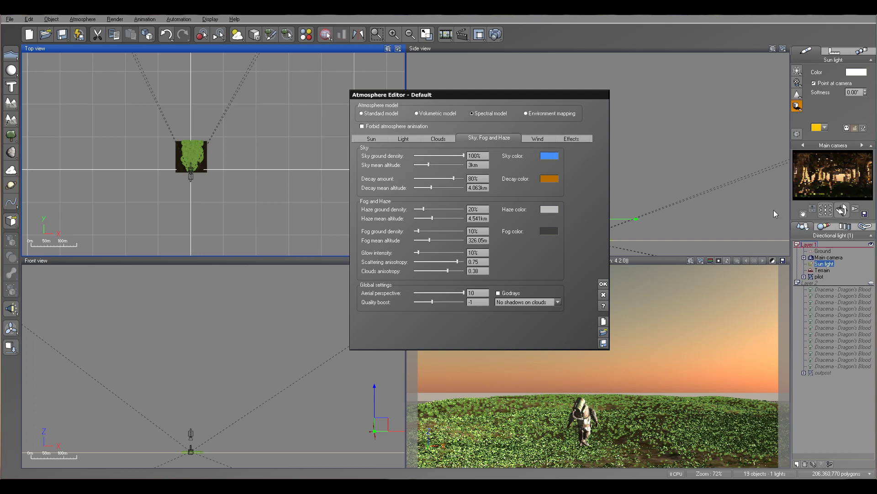
pyautogui.click(555, 158)
pyautogui.click(566, 163)
pyautogui.moveTo(627, 186); pyautogui.dragTo(625, 205)
pyautogui.click(642, 238)
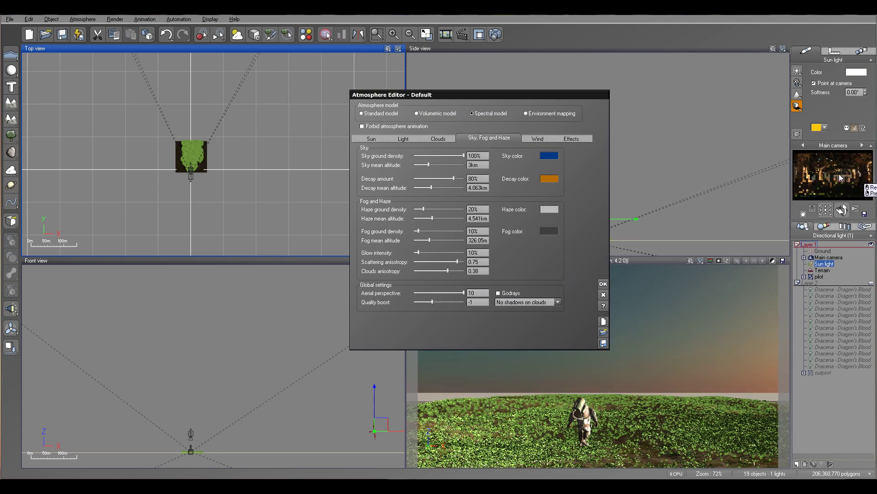
# Step: Set decay mean altitude to 1.919 km, fog ground density to 83%, glow intensity to 30%, scattering anisotropy to 0.57 and haze ground density to 70%
pyautogui.moveTo(441, 187); pyautogui.dragTo(436, 187)
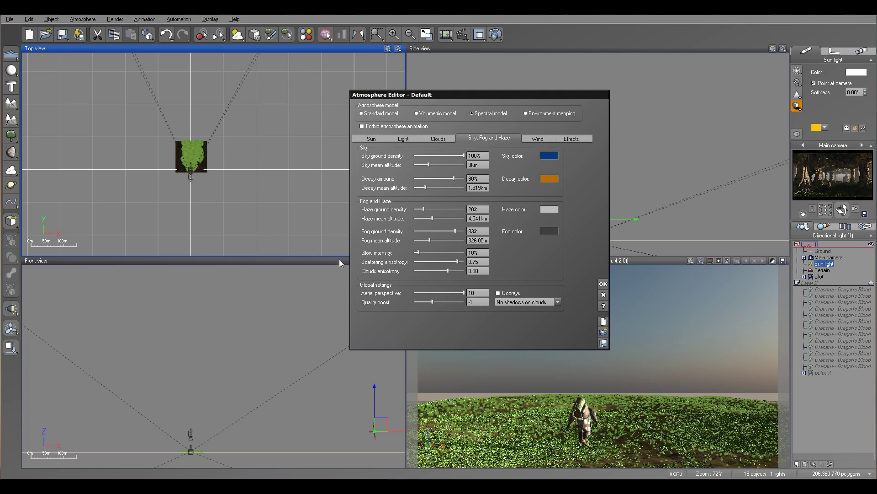
pyautogui.moveTo(426, 251); pyautogui.dragTo(454, 262)
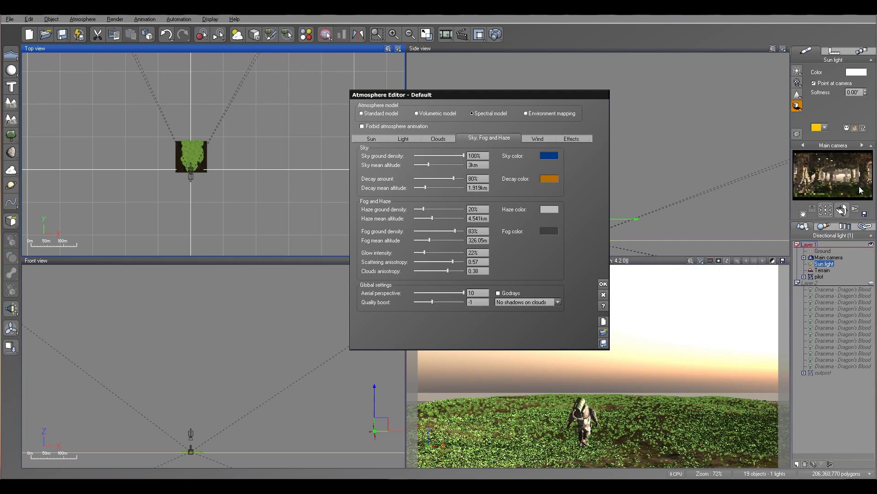
pyautogui.moveTo(430, 252); pyautogui.dragTo(433, 252)
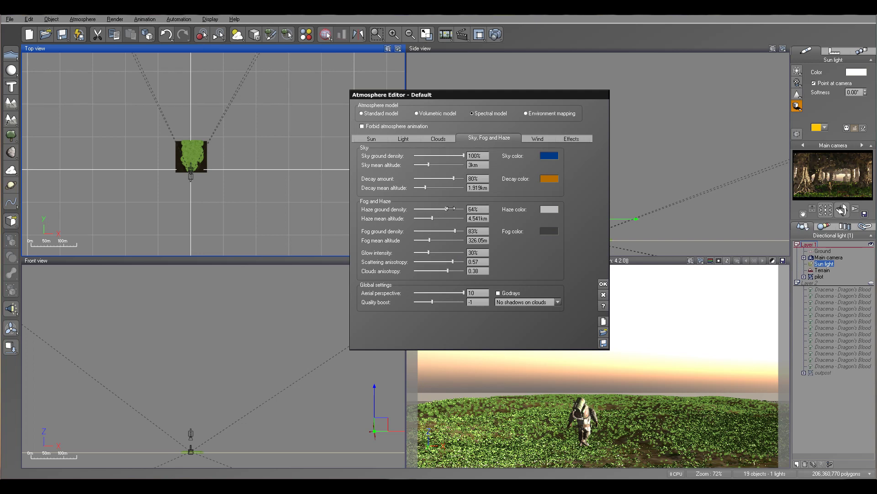
pyautogui.moveTo(450, 208); pyautogui.dragTo(452, 208)
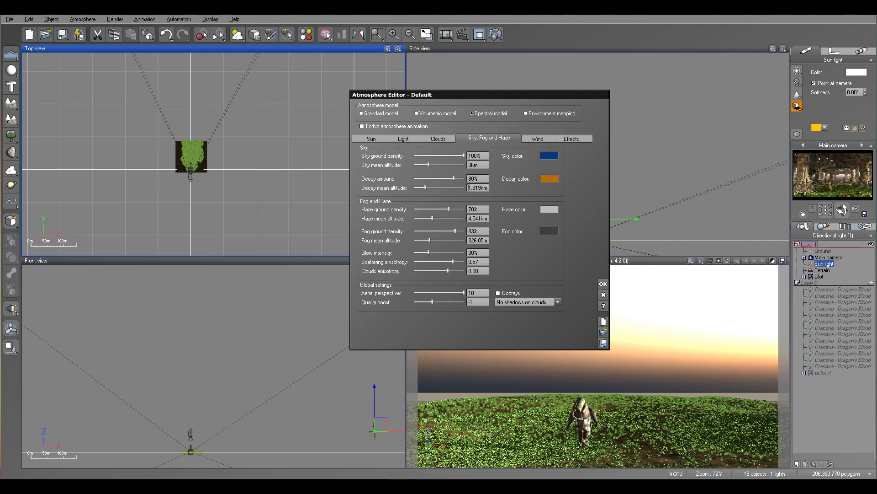
# Step: Darken the haze color to a dark gray and reduce the haze ground density to 53%
pyautogui.rightClick(561, 209)
pyautogui.click(571, 216)
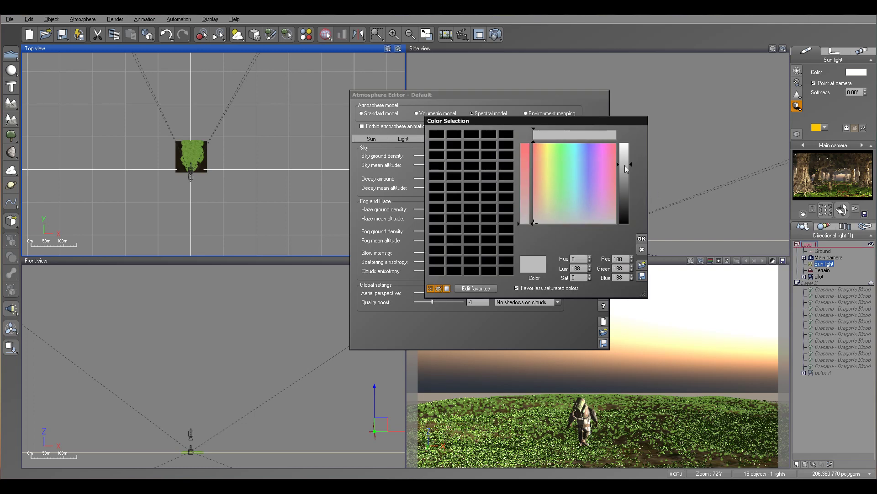
pyautogui.click(642, 238)
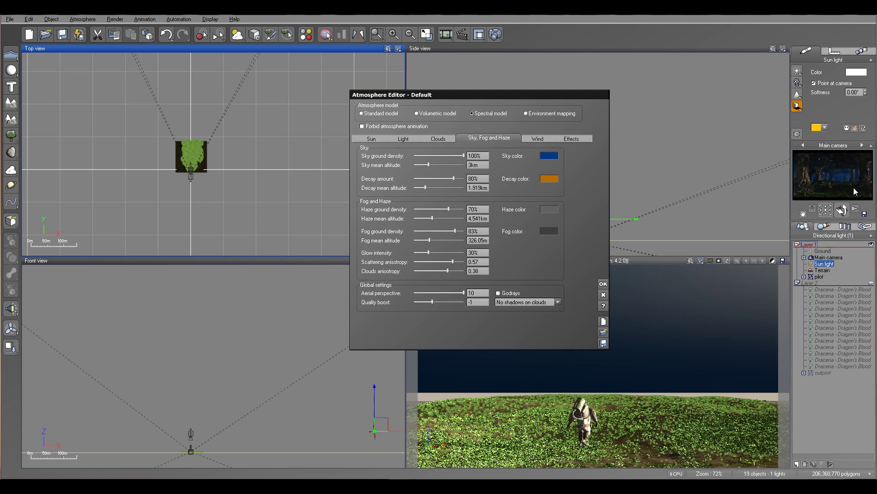
pyautogui.moveTo(457, 207); pyautogui.dragTo(452, 208)
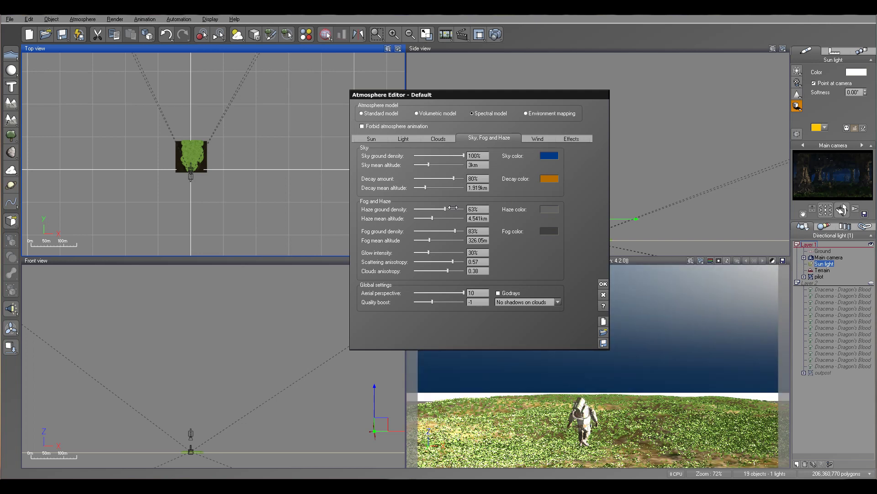
pyautogui.moveTo(453, 207); pyautogui.dragTo(450, 208)
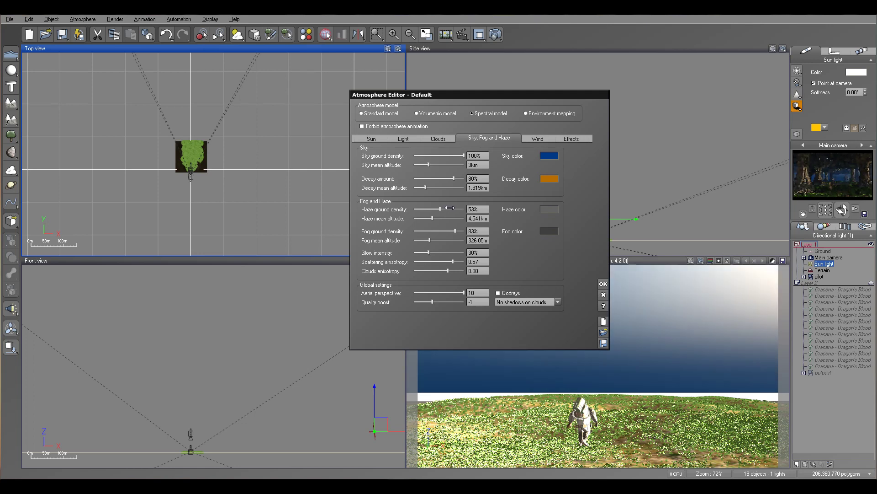
# Step: Render the scene with the current post-render options, then close the render display and accept the atmosphere changes
pyautogui.click(496, 34)
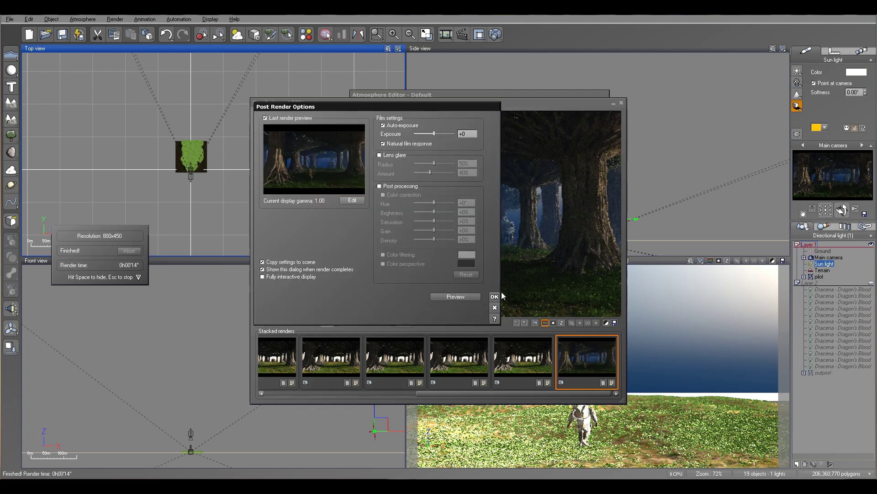
pyautogui.click(494, 297)
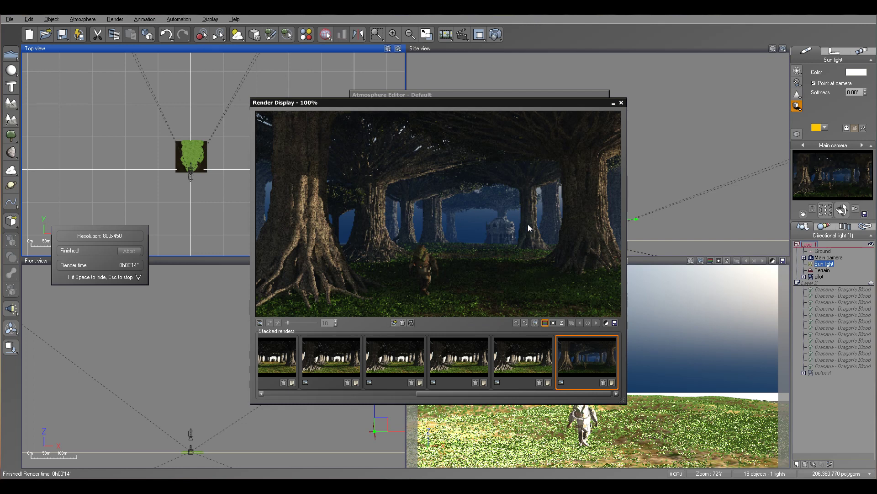
pyautogui.click(621, 104)
pyautogui.click(603, 284)
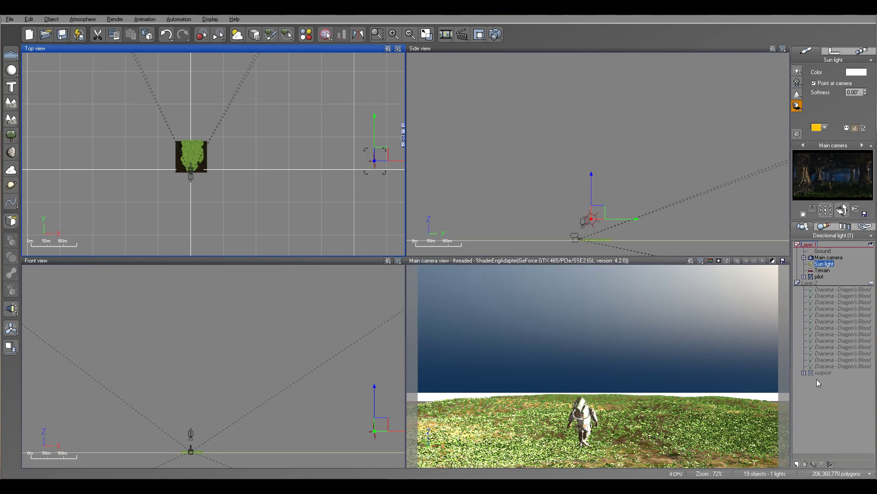
# Step: Add a new terrain to the scene and stretch it along the X axis
pyautogui.moveTo(214, 164); pyautogui.dragTo(296, 173, button='right')
pyautogui.moveTo(368, 131); pyautogui.dragTo(335, 163, button='right')
pyautogui.click(11, 103)
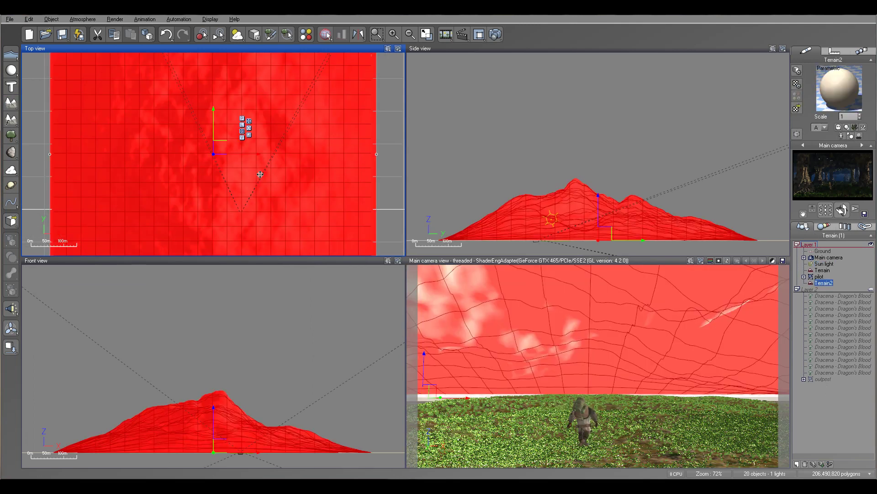
pyautogui.moveTo(289, 169); pyautogui.dragTo(388, 170)
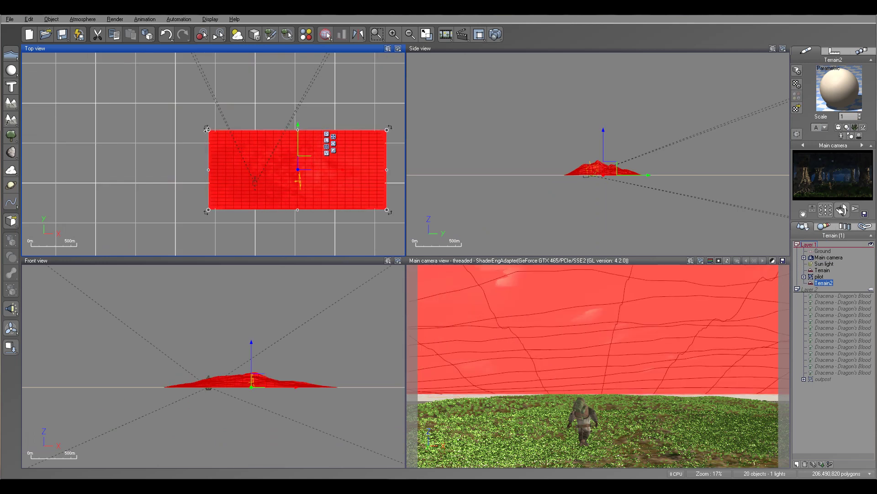
# Step: Shrink the new terrain and place it behind the forest ground, offset toward negative X, as a background hill
pyautogui.moveTo(206, 130); pyautogui.dragTo(273, 154)
pyautogui.scroll(6, 272, 154)
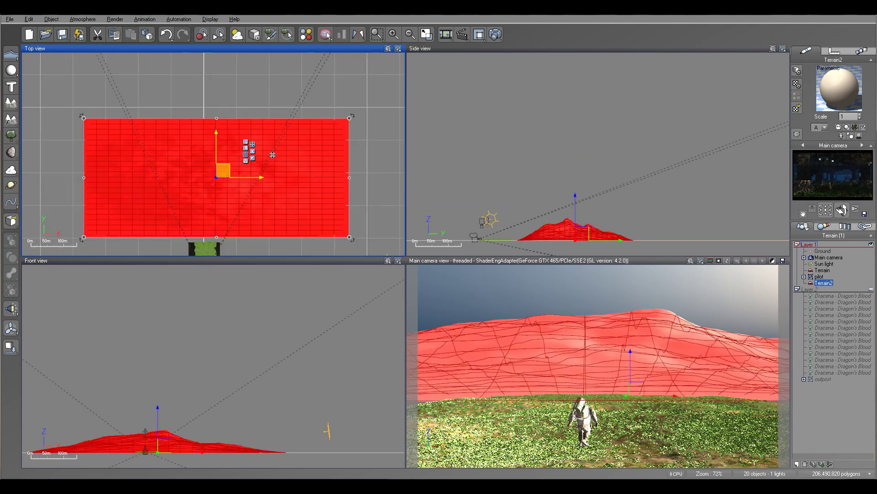
pyautogui.moveTo(350, 118); pyautogui.dragTo(237, 162)
pyautogui.moveTo(176, 191)
pyautogui.mouseDown()
pyautogui.moveTo(200, 190)
pyautogui.moveTo(178, 192)
pyautogui.mouseUp()
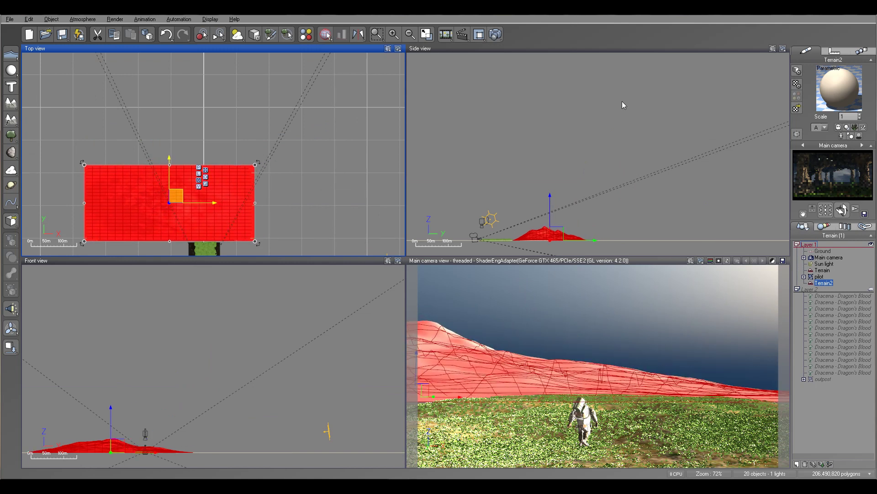
# Step: Assign the Grass Field material from the GAP Ground collection to the background terrain with a scale of 0.2
pyautogui.click(797, 109)
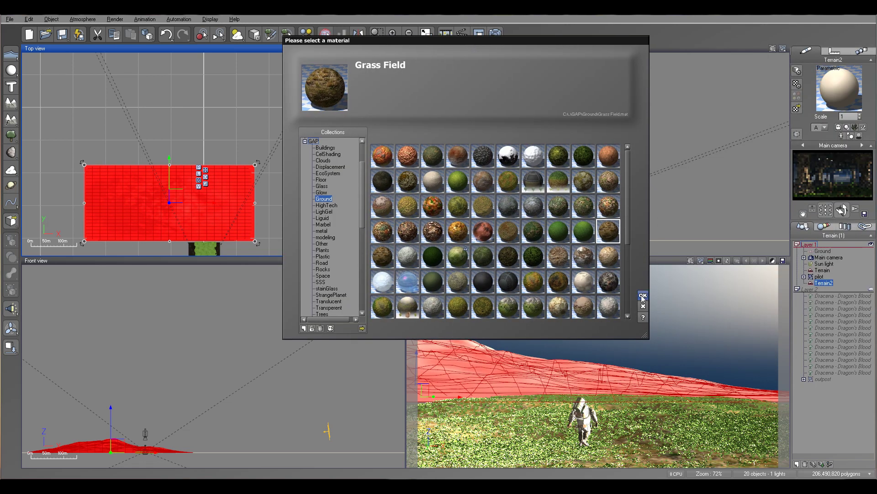
pyautogui.click(643, 296)
pyautogui.click(861, 119)
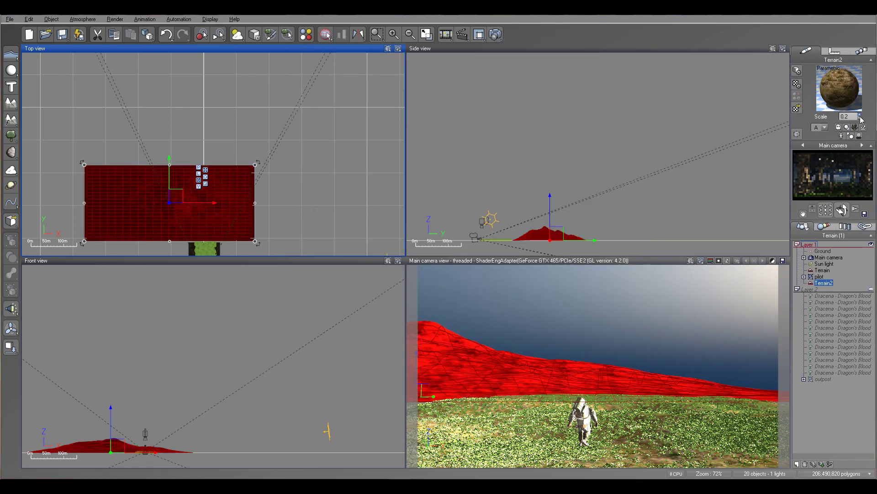
# Step: Set the atmosphere's aerial perspective to 25 and accept the change
pyautogui.click(83, 19)
pyautogui.click(114, 59)
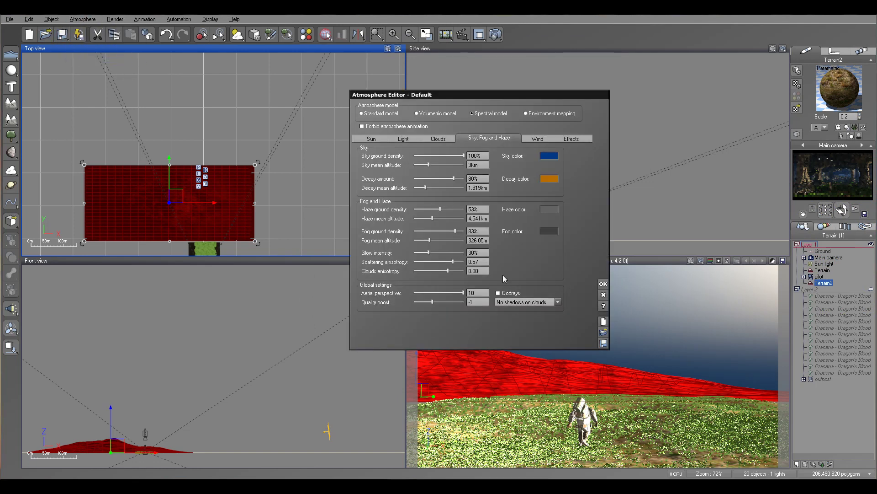
pyautogui.click(477, 291)
pyautogui.write('25')
pyautogui.press('Return')
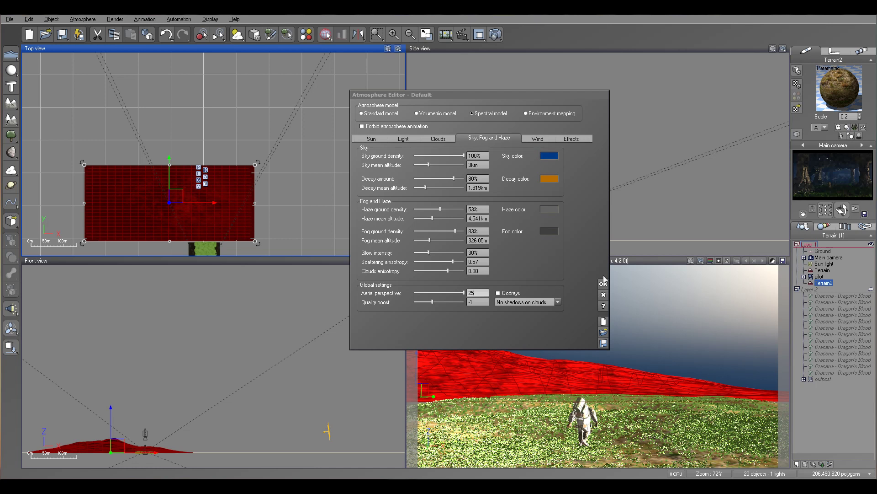
pyautogui.click(590, 278)
pyautogui.press('Return')
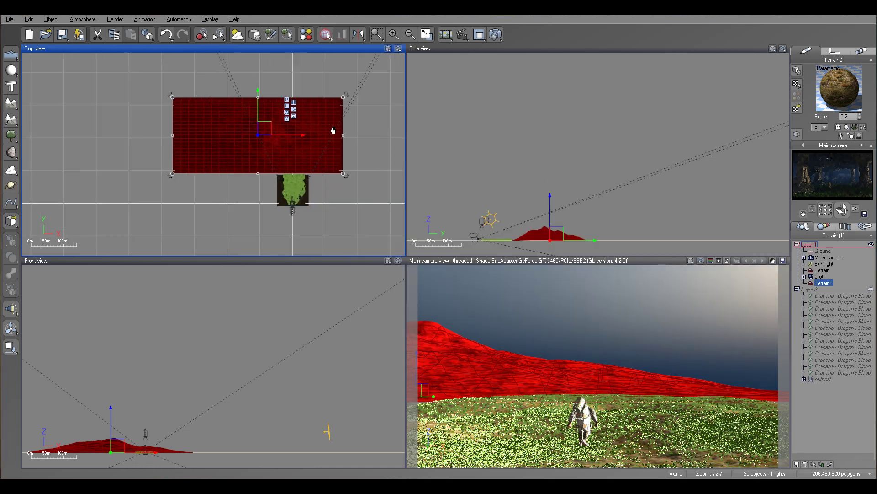
# Step: Add a quadratic spot light, place it above the background terrain behind the forest, and aim it back toward the camera
pyautogui.click(10, 308)
pyautogui.moveTo(461, 98); pyautogui.dragTo(534, 181)
pyautogui.moveTo(493, 161); pyautogui.dragTo(465, 166)
pyautogui.click(291, 188)
pyautogui.moveTo(216, 113); pyautogui.dragTo(297, 114)
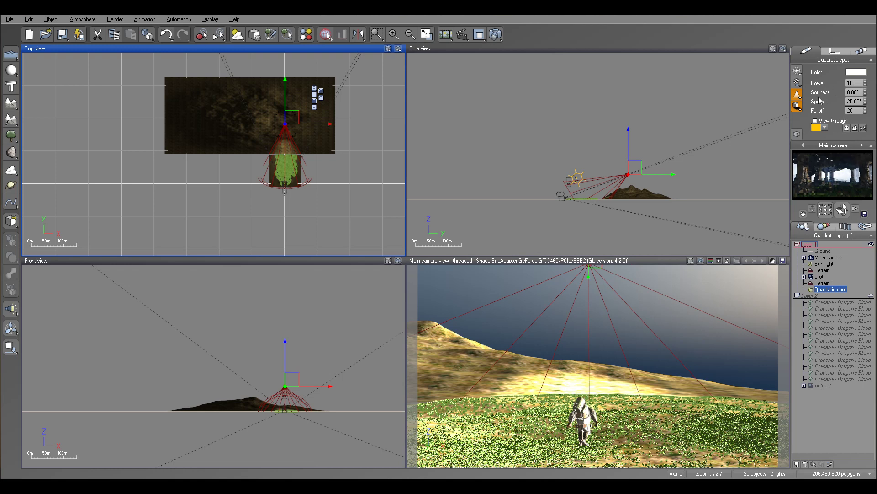
# Step: Apply the Spots Gel from the Light Gels collection to the quadratic spot
pyautogui.click(799, 96)
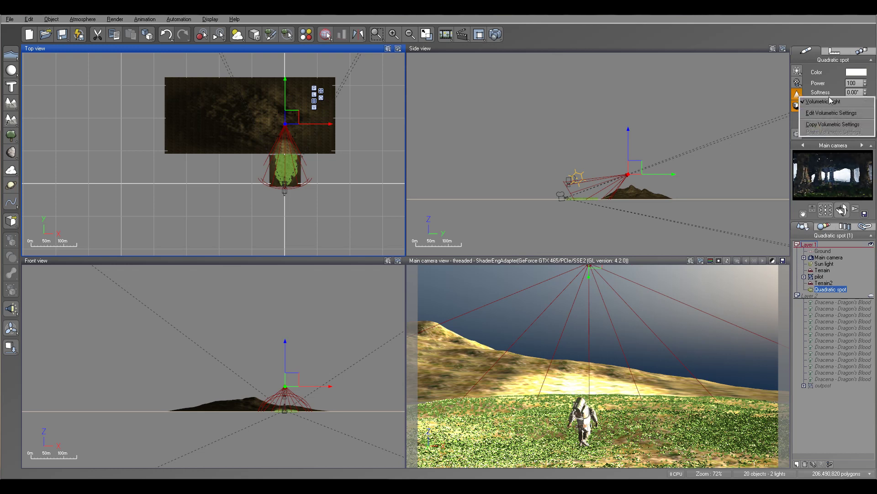
pyautogui.click(798, 83)
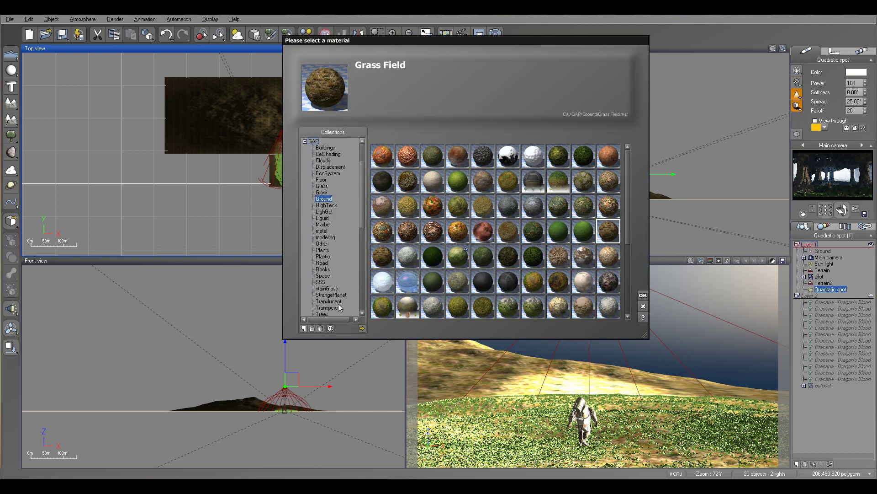
pyautogui.moveTo(361, 187); pyautogui.dragTo(369, 173)
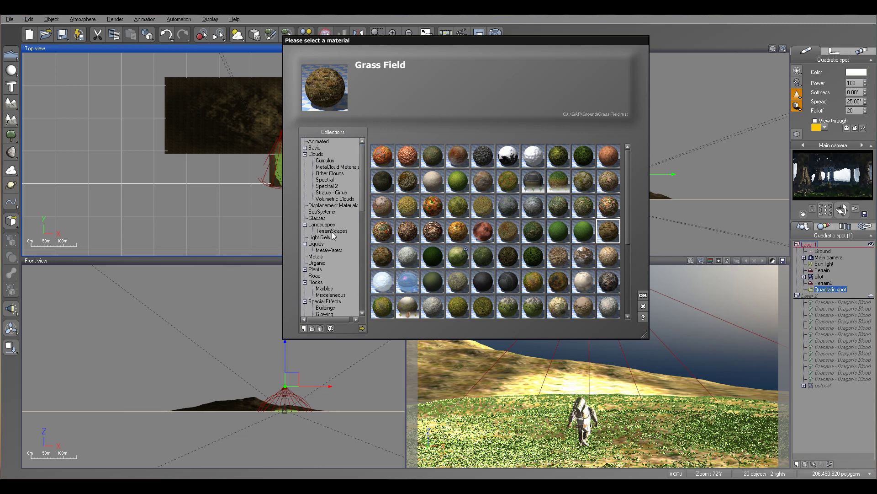
pyautogui.moveTo(362, 178); pyautogui.dragTo(363, 188)
pyautogui.click(319, 210)
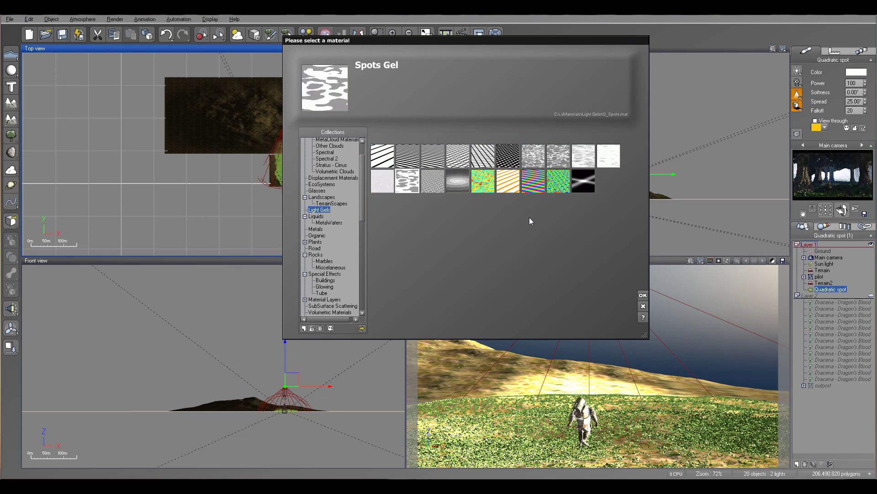
pyautogui.click(583, 155)
pyautogui.click(407, 180)
pyautogui.click(643, 296)
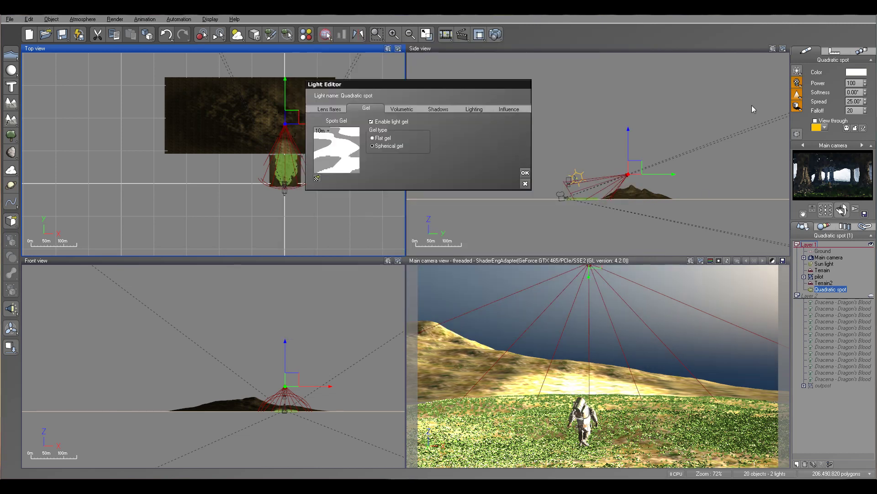
# Step: Turn on smoke or dust in the light beam in the spot's volumetric settings and accept the light changes
pyautogui.click(408, 111)
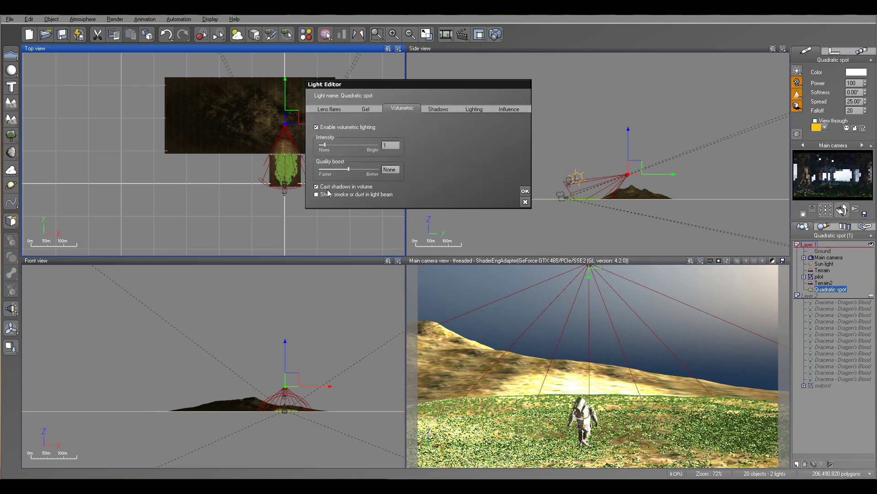
pyautogui.click(325, 194)
pyautogui.click(525, 191)
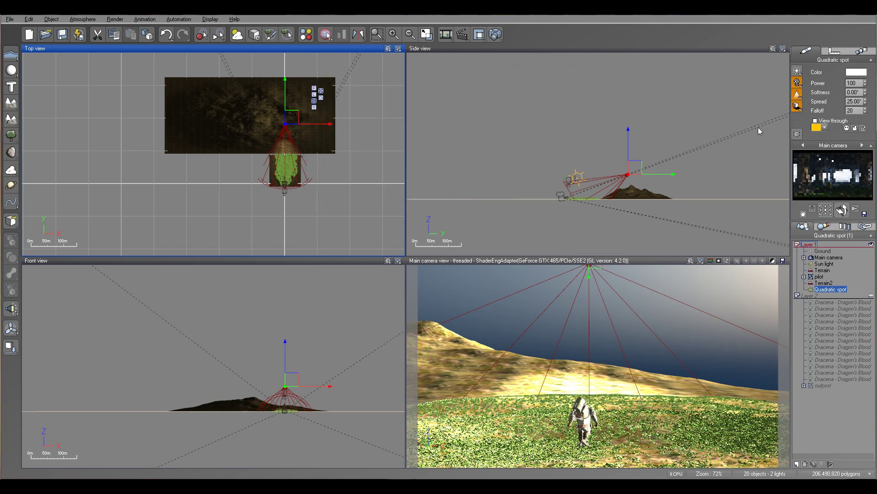
# Step: Reposition the quadratic spot slightly lower and closer, above the front slope of the background terrain, so it backlights the forest
pyautogui.scroll(4, 746, 129)
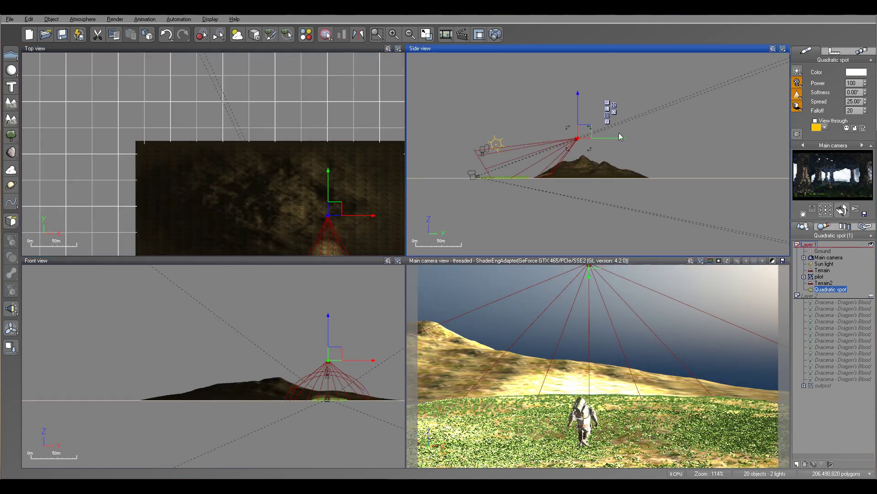
pyautogui.moveTo(635, 117); pyautogui.dragTo(615, 137)
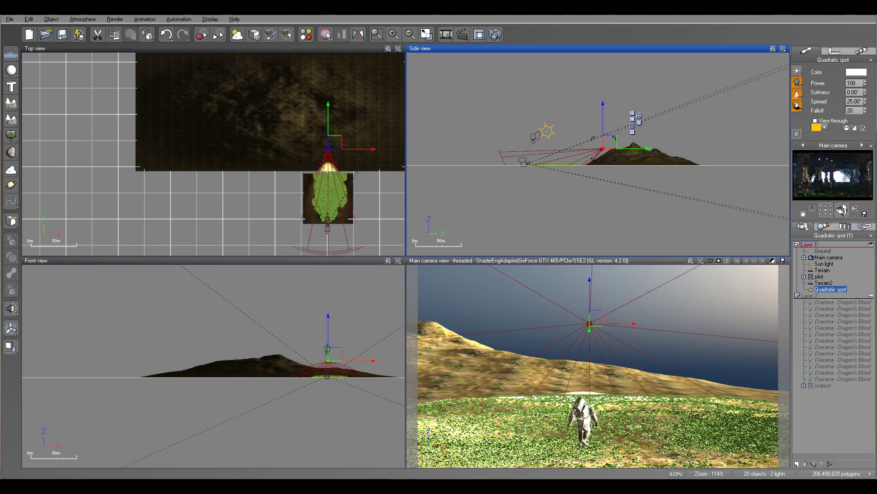
pyautogui.moveTo(614, 150); pyautogui.dragTo(639, 121)
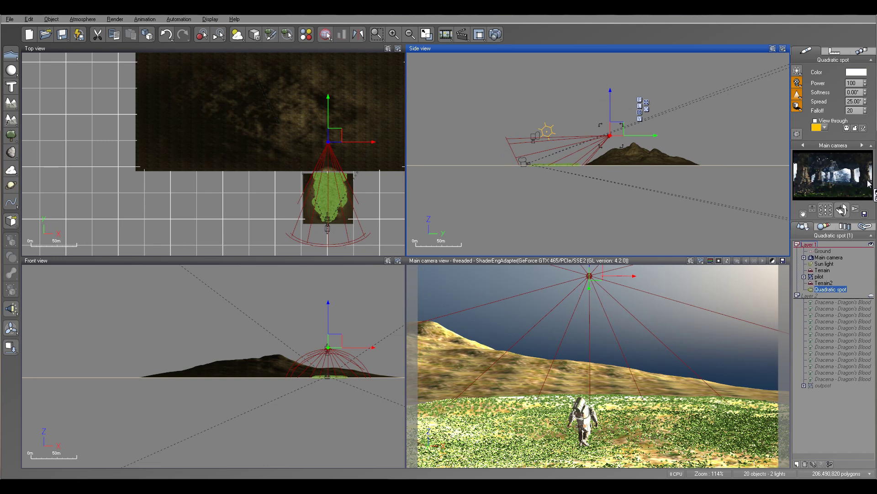
pyautogui.moveTo(620, 133); pyautogui.dragTo(629, 134)
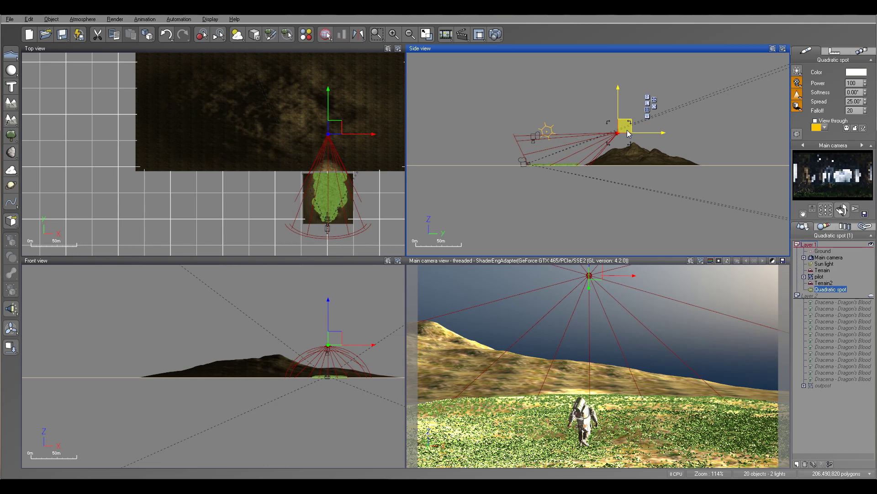
pyautogui.moveTo(628, 133); pyautogui.dragTo(615, 140)
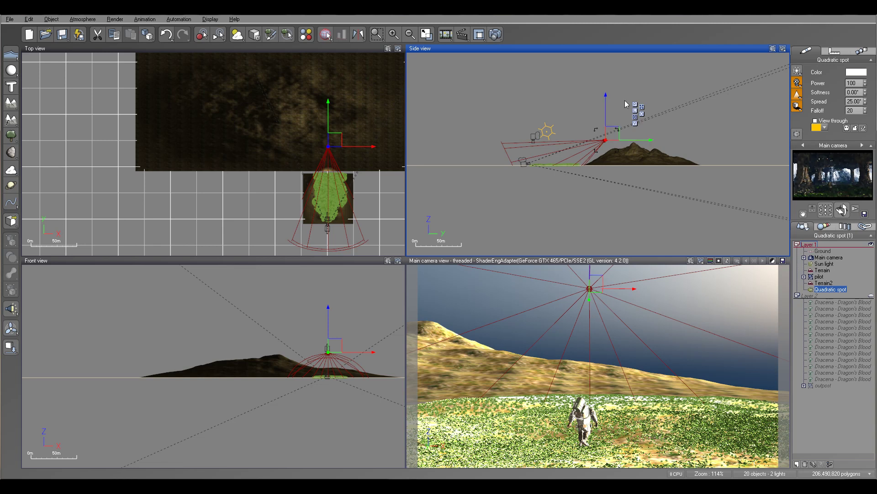
# Step: Render the main camera view, accept the post render options, and close the render display
pyautogui.click(496, 35)
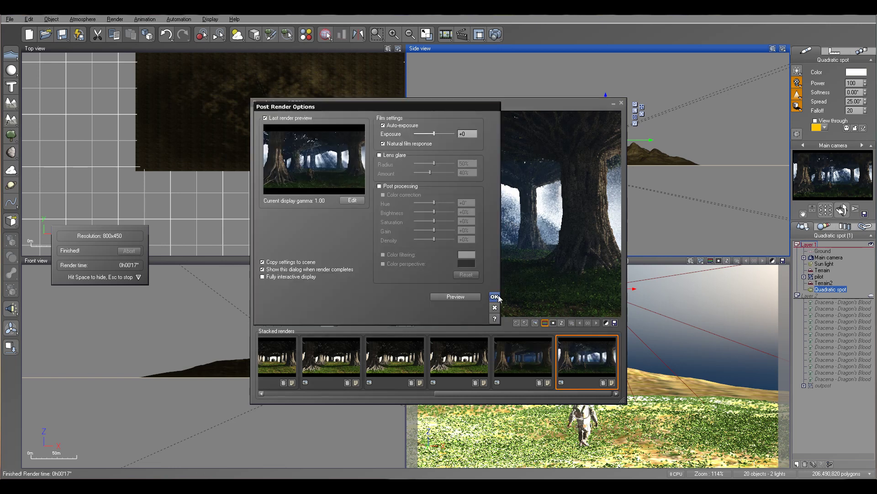
pyautogui.click(494, 297)
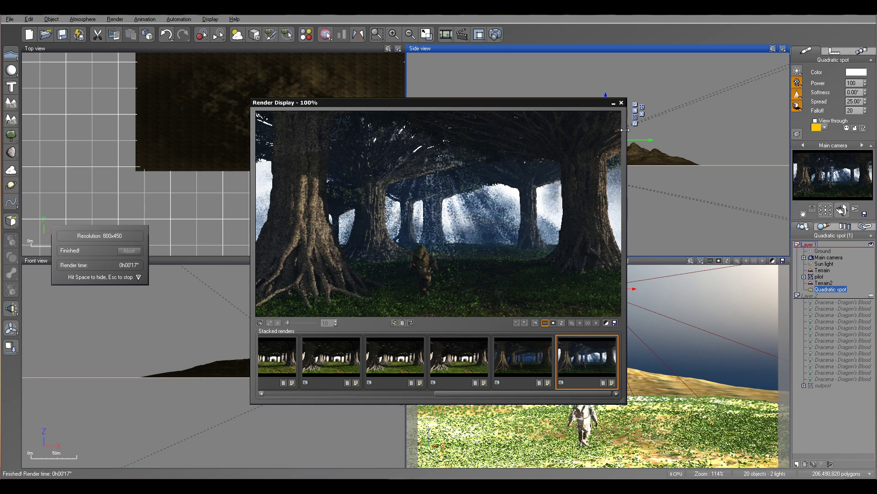
pyautogui.click(621, 103)
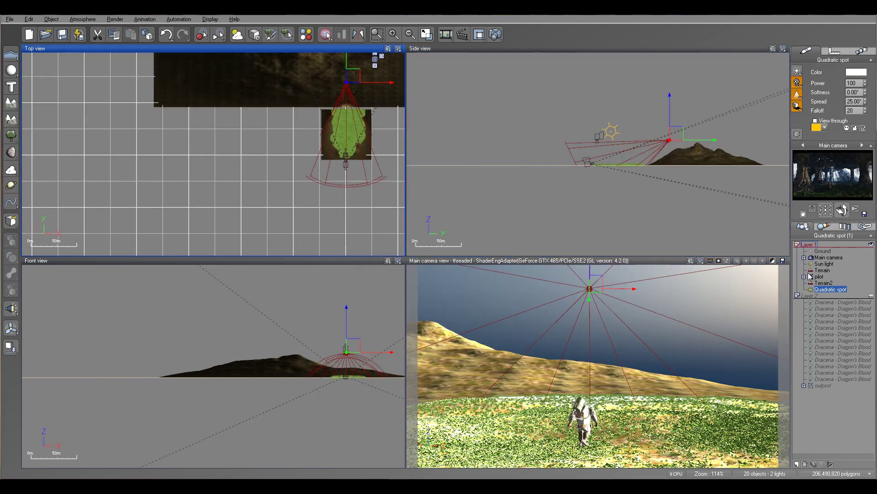
# Step: Raise the sun light higher above the scene to brighten the forest
pyautogui.click(824, 264)
pyautogui.moveTo(599, 132); pyautogui.dragTo(597, 113)
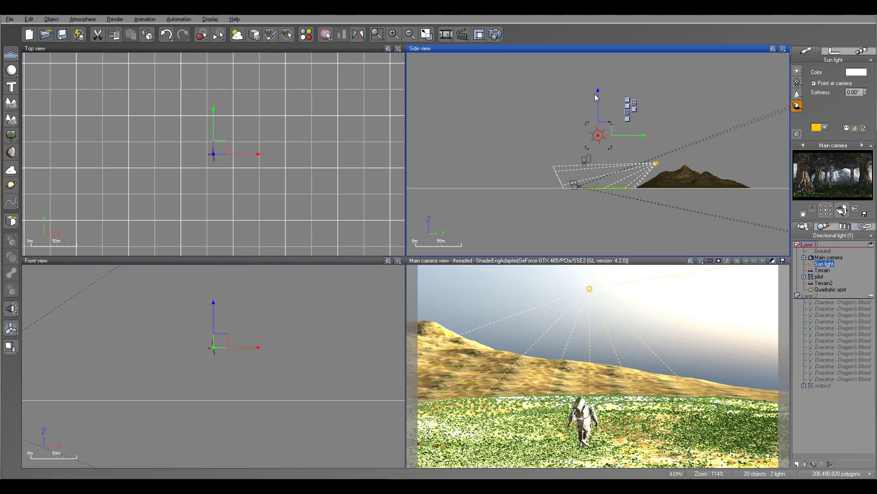
pyautogui.moveTo(597, 99); pyautogui.dragTo(598, 83)
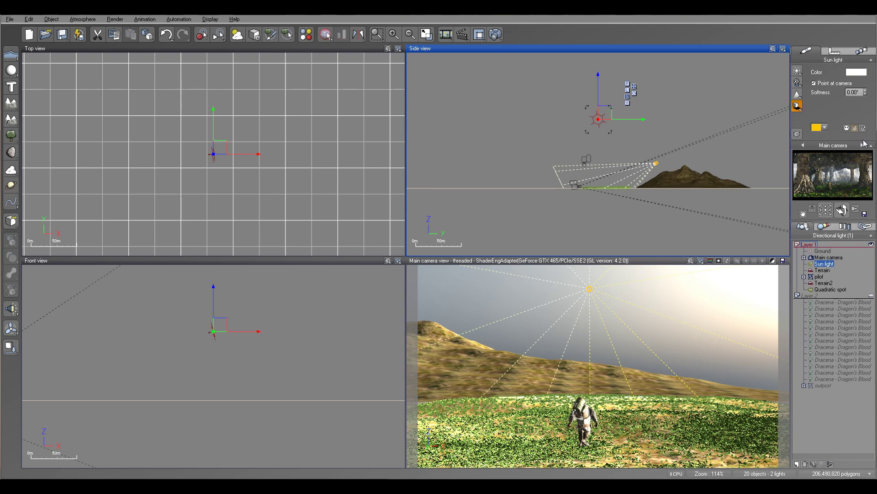
# Step: Duplicate the quadratic spot and place the copy beside the forest, turned to shine sideways across the trees
pyautogui.moveTo(232, 238); pyautogui.dragTo(305, 140, button='right')
pyautogui.scroll(-3, 306, 137)
pyautogui.moveTo(153, 70); pyautogui.dragTo(351, 186, button='right')
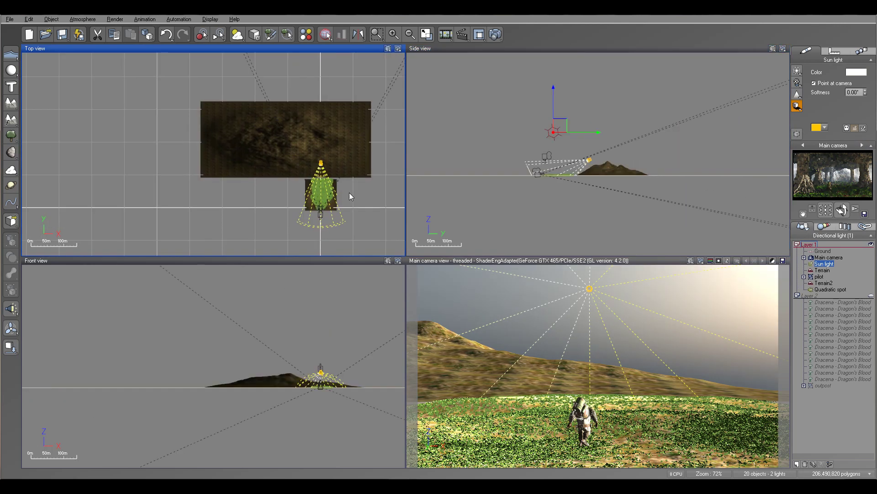
pyautogui.scroll(5, 346, 193)
pyautogui.moveTo(284, 220); pyautogui.dragTo(277, 158, button='right')
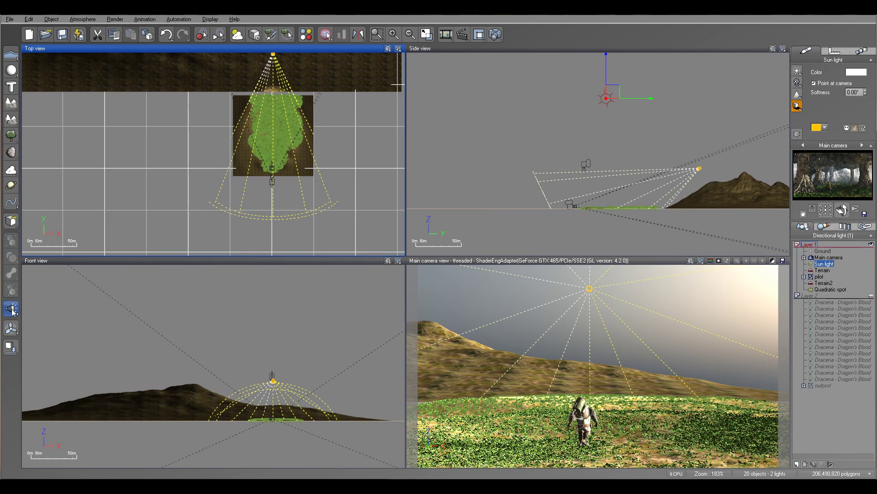
pyautogui.moveTo(370, 159); pyautogui.dragTo(378, 176, button='right')
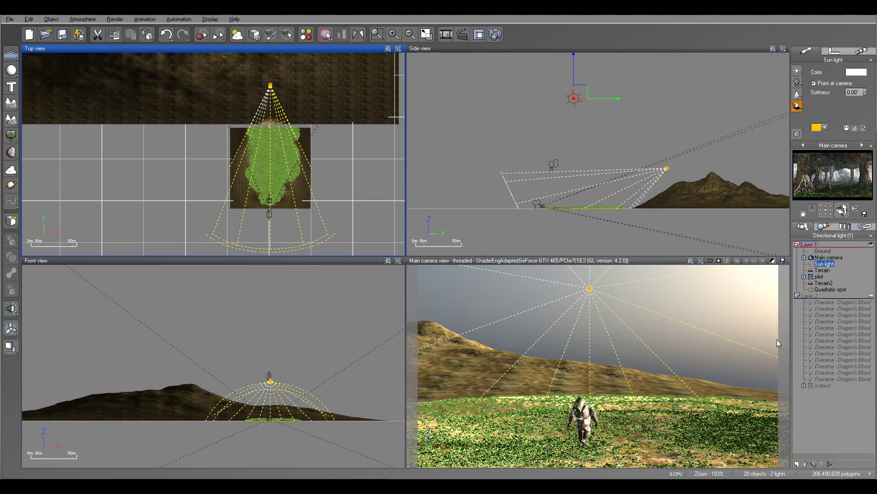
pyautogui.click(829, 290)
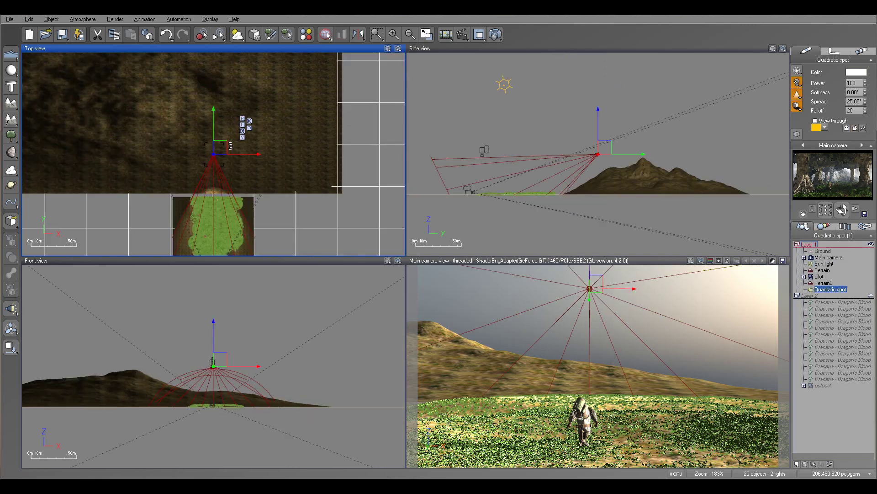
pyautogui.moveTo(230, 146); pyautogui.dragTo(280, 147)
pyautogui.click(624, 154)
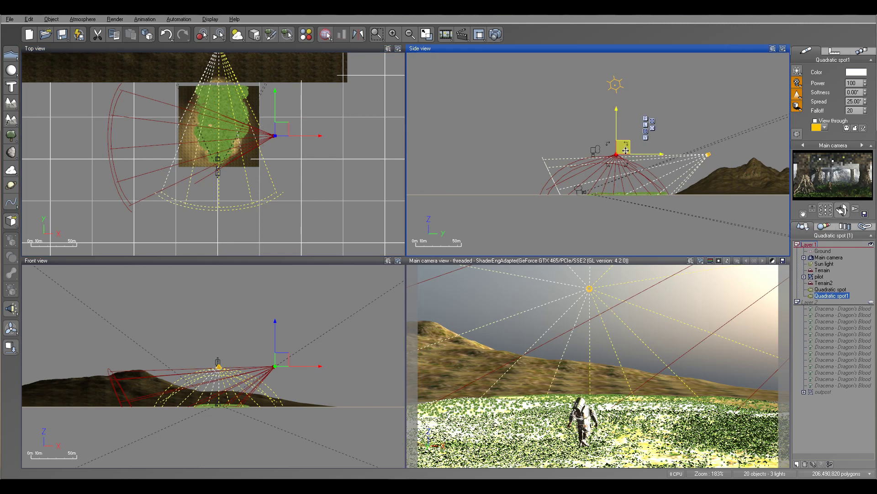
pyautogui.moveTo(361, 209); pyautogui.dragTo(430, 177, button='right')
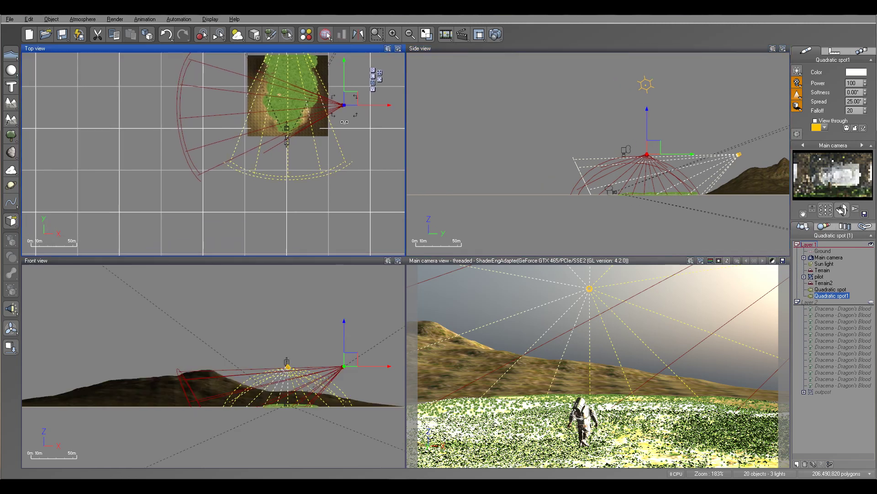
# Step: Move the copied spot to the forest's edge, raise it, and angle it down toward the ground in front of the camera
pyautogui.moveTo(345, 98); pyautogui.dragTo(323, 114)
pyautogui.click(633, 151)
pyautogui.moveTo(635, 149); pyautogui.dragTo(639, 135)
pyautogui.click(326, 110)
pyautogui.moveTo(327, 110); pyautogui.dragTo(378, 117)
pyautogui.click(663, 134)
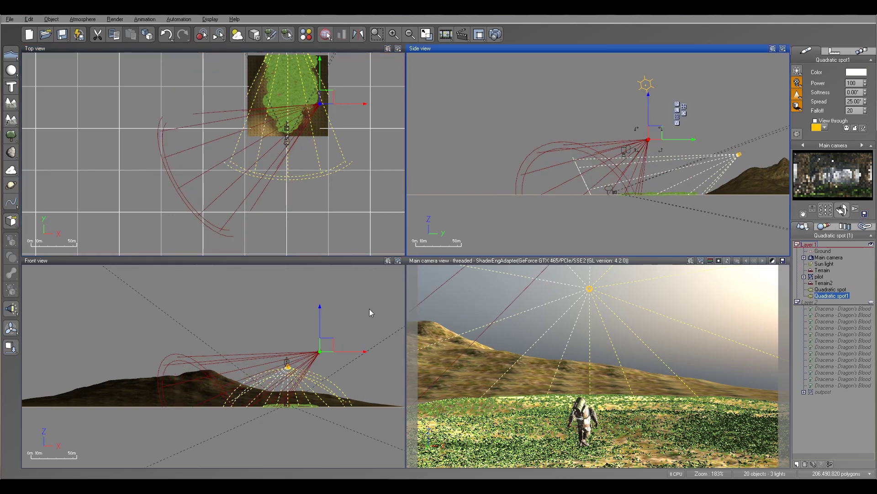
pyautogui.click(330, 349)
pyautogui.moveTo(331, 350)
pyautogui.mouseDown()
pyautogui.moveTo(338, 362)
pyautogui.moveTo(345, 349)
pyautogui.mouseUp()
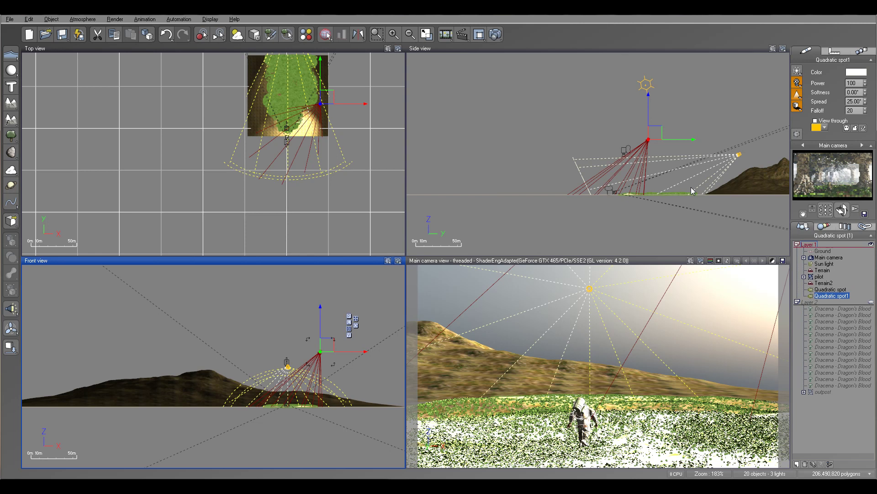
# Step: Set the copied spot's power to 60 and fine-tune its rotation as seen from above
pyautogui.doubleClick(861, 82)
pyautogui.write('80')
pyautogui.press('Return')
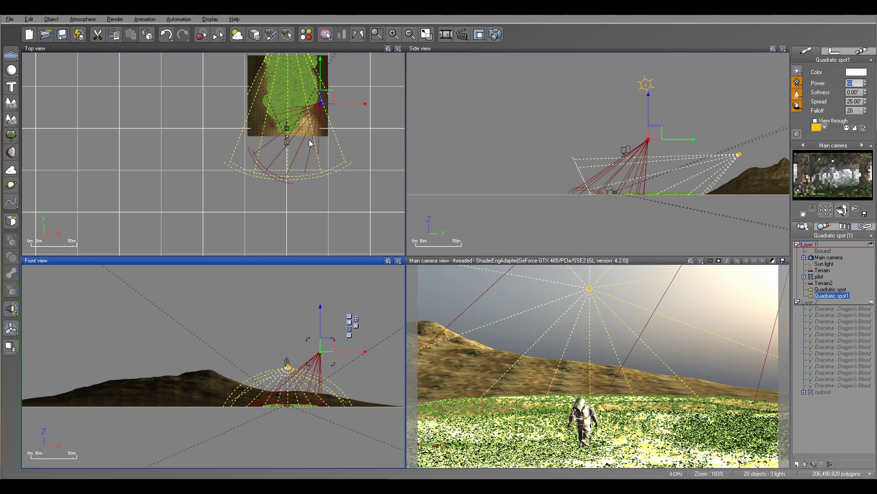
pyautogui.click(338, 111)
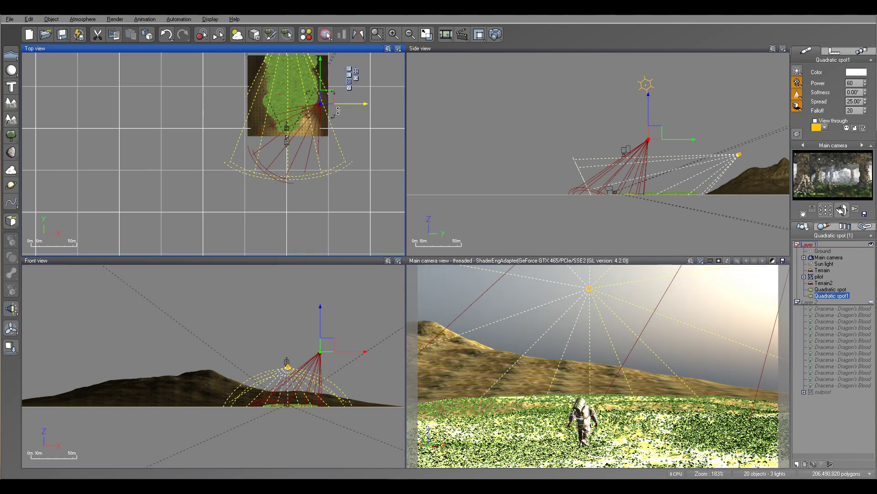
pyautogui.moveTo(340, 120); pyautogui.dragTo(341, 121)
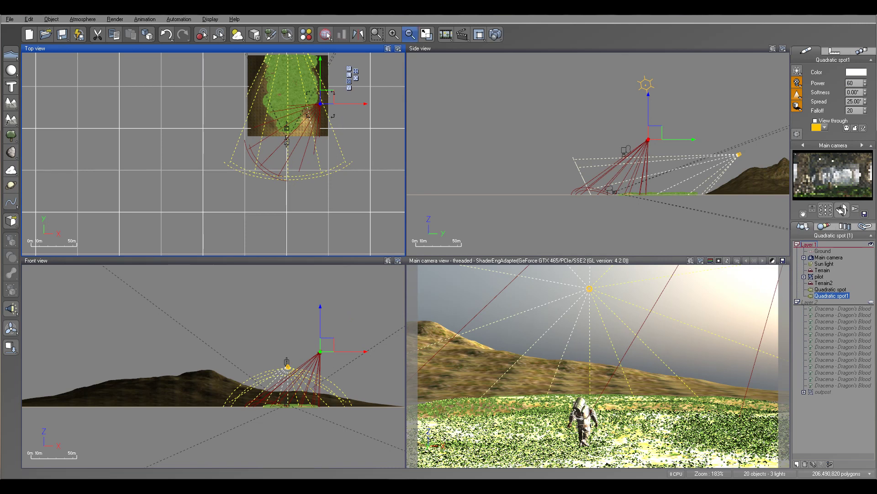
# Step: Render the scene with both spot lights and close the result
pyautogui.click(466, 39)
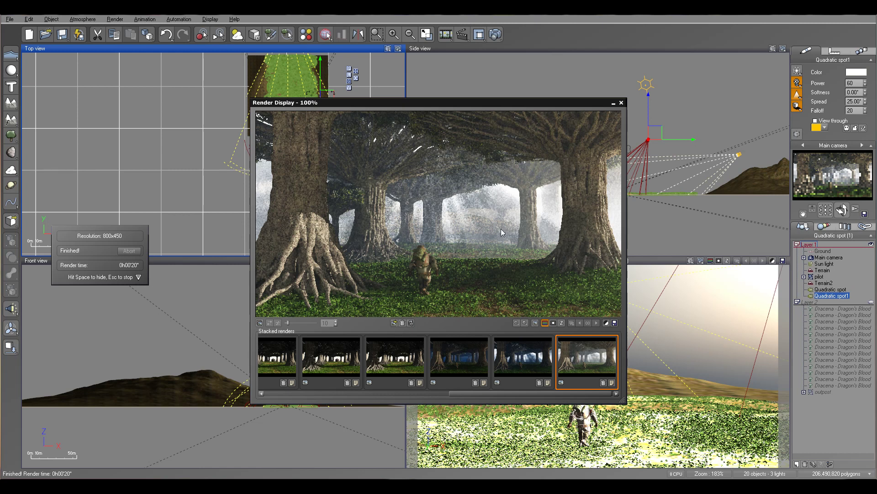
pyautogui.click(621, 104)
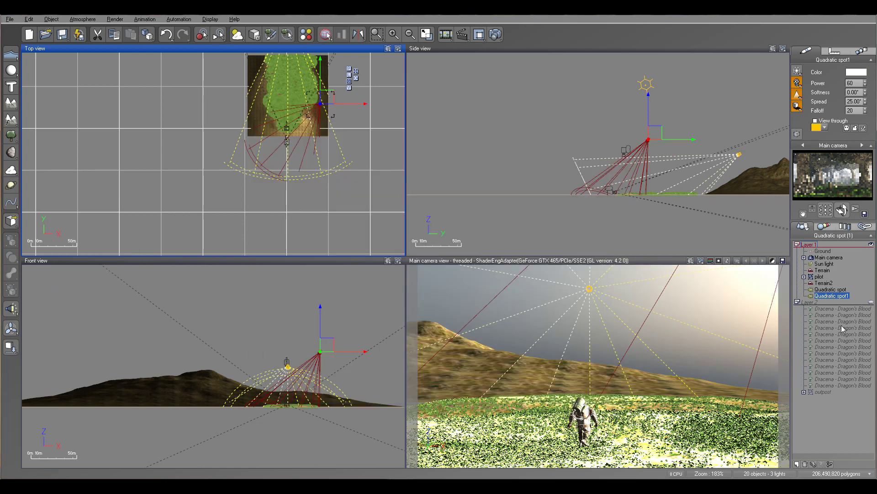
# Step: Show the hidden layer containing the trees and delete the outpost group from it
pyautogui.click(870, 302)
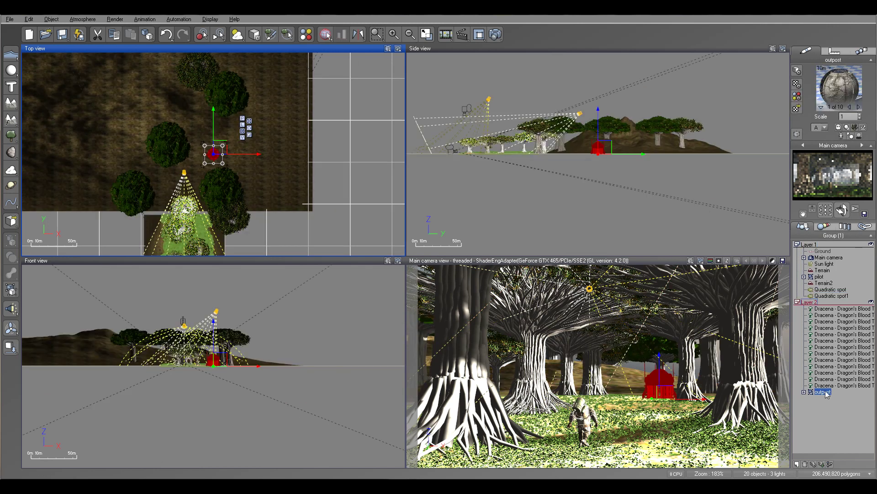
pyautogui.press('Delete')
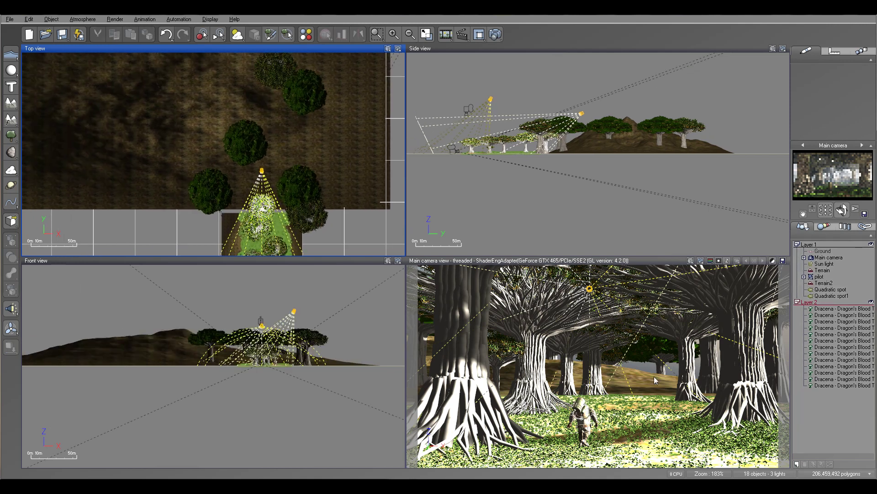
# Step: Stretch Terrain2 in depth so the background terrain extends farther away behind the forest
pyautogui.click(823, 282)
pyautogui.click(643, 146)
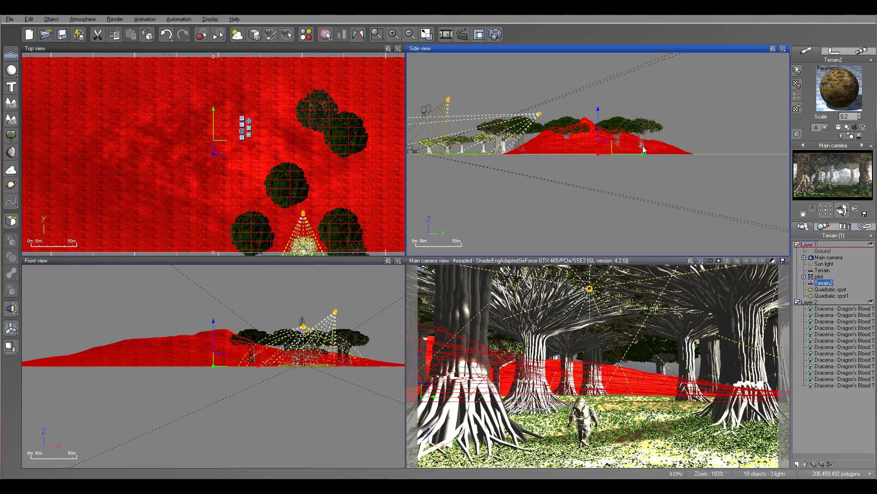
pyautogui.scroll(-3, 654, 146)
pyautogui.moveTo(676, 141); pyautogui.dragTo(818, 144)
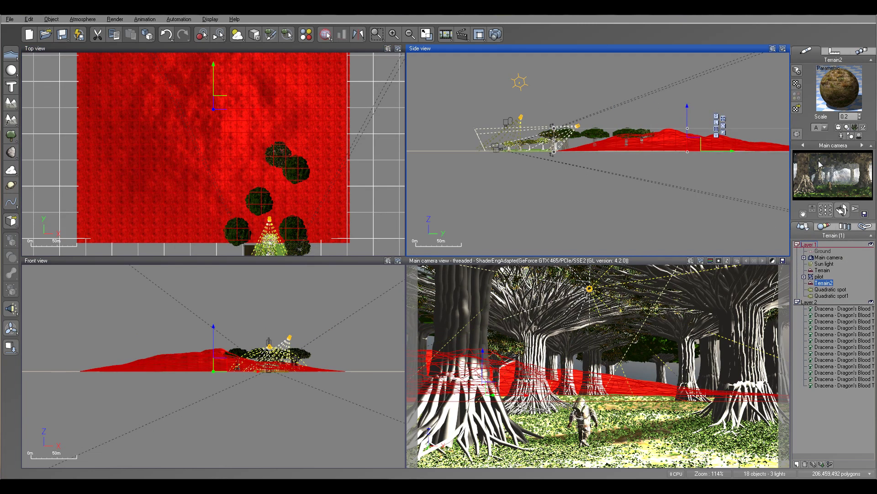
# Step: Move Dragon's Blood Trees 13 and 12 forward from the background to close the gap behind the pilot
pyautogui.click(832, 386)
pyautogui.moveTo(222, 151); pyautogui.dragTo(227, 211)
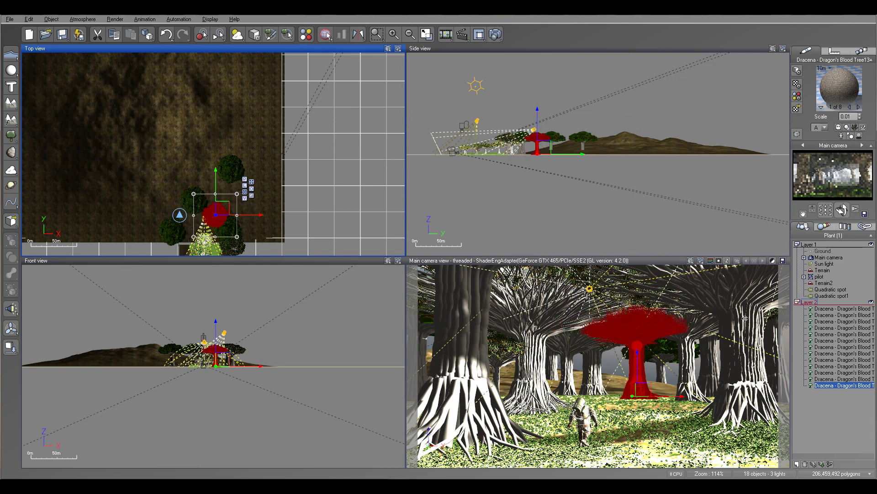
pyautogui.click(230, 167)
pyautogui.moveTo(268, 192); pyautogui.dragTo(328, 120, button='right')
pyautogui.moveTo(279, 81); pyautogui.dragTo(269, 123)
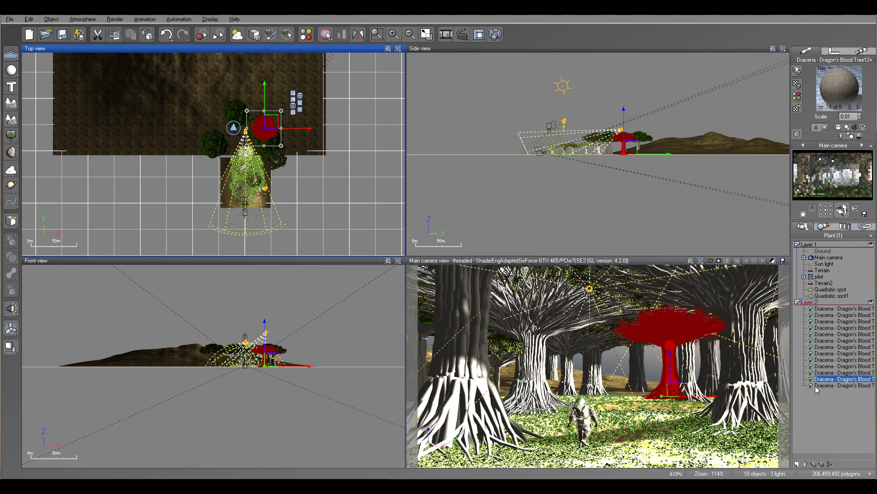
# Step: Move Dragon's Blood Trees 11 and 10 closer to the main forest patch to thicken its back edge
pyautogui.click(836, 372)
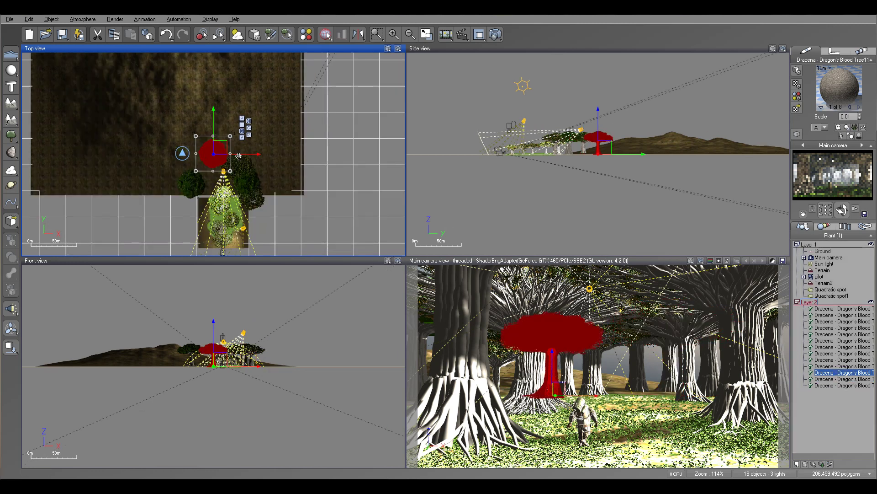
pyautogui.moveTo(223, 148); pyautogui.dragTo(225, 166)
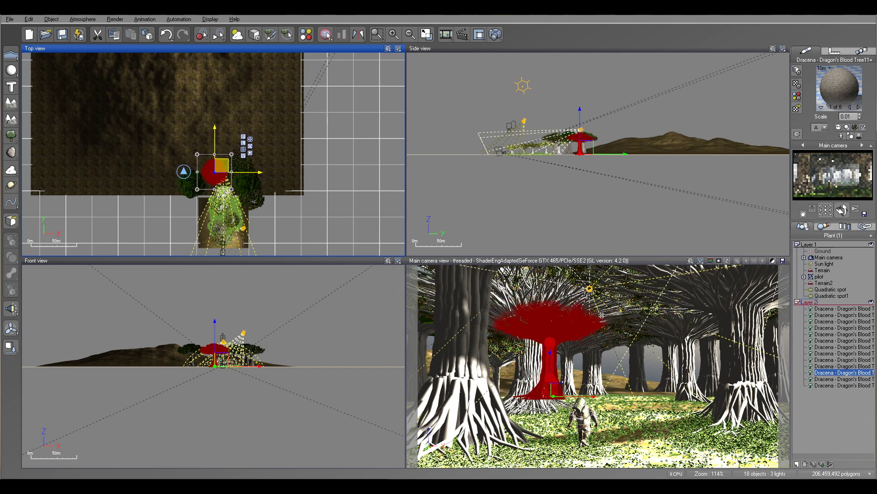
pyautogui.click(839, 366)
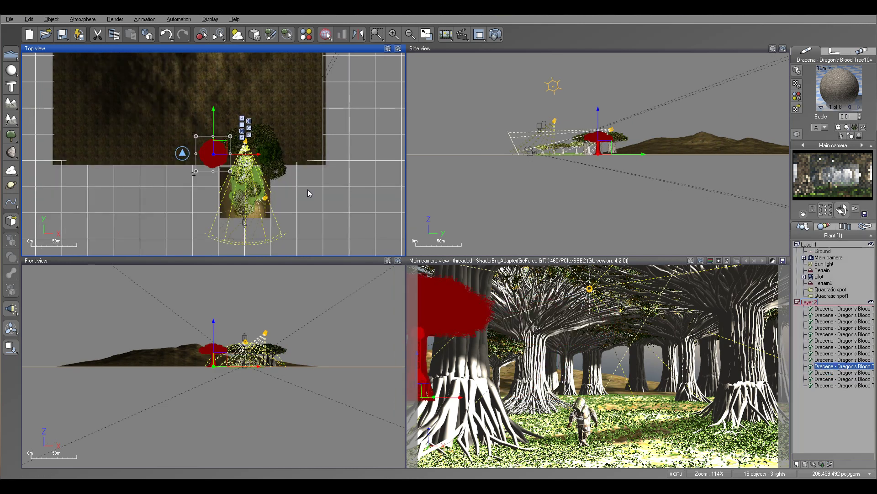
pyautogui.moveTo(220, 150); pyautogui.dragTo(225, 159)
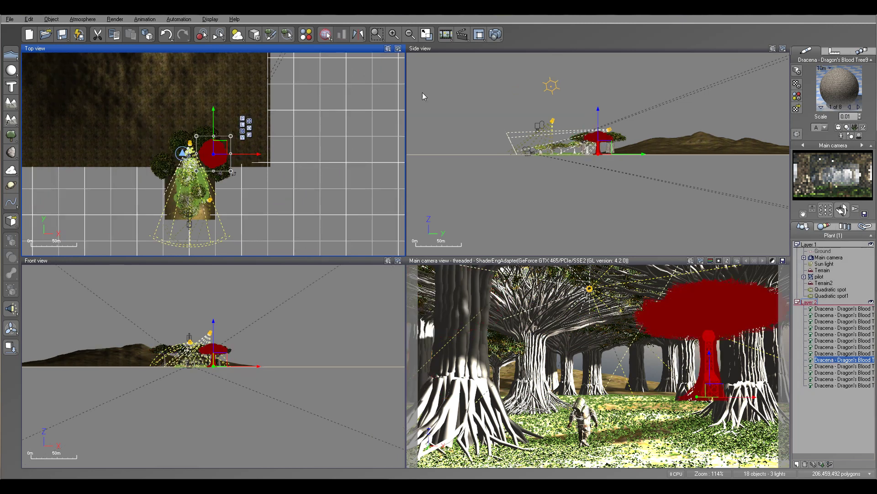
# Step: Enlarge Dragon's Blood Tree4 to about 2.5 times its size, lower it to the ground and shift it nearer the large foreground tree
pyautogui.click(828, 354)
pyautogui.click(847, 347)
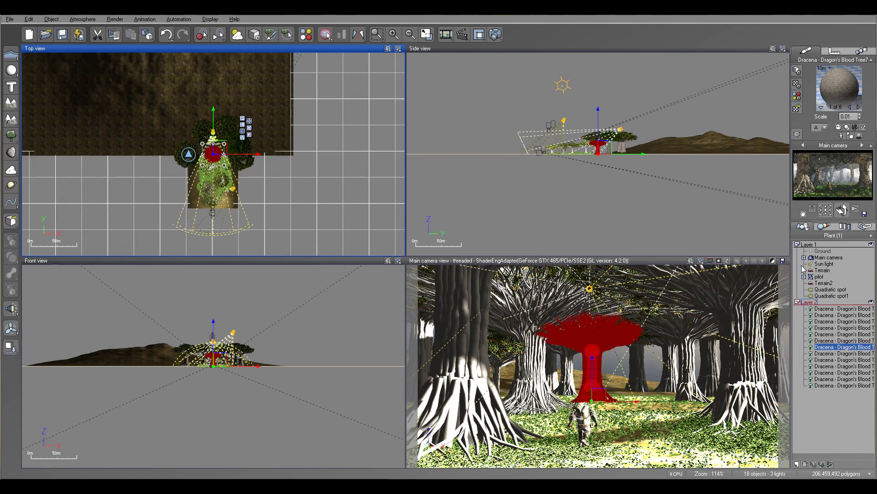
pyautogui.click(845, 341)
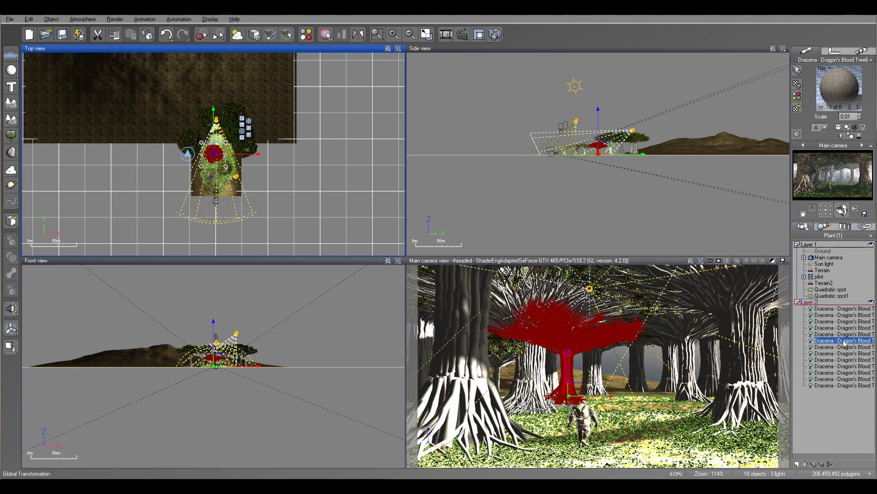
pyautogui.click(844, 335)
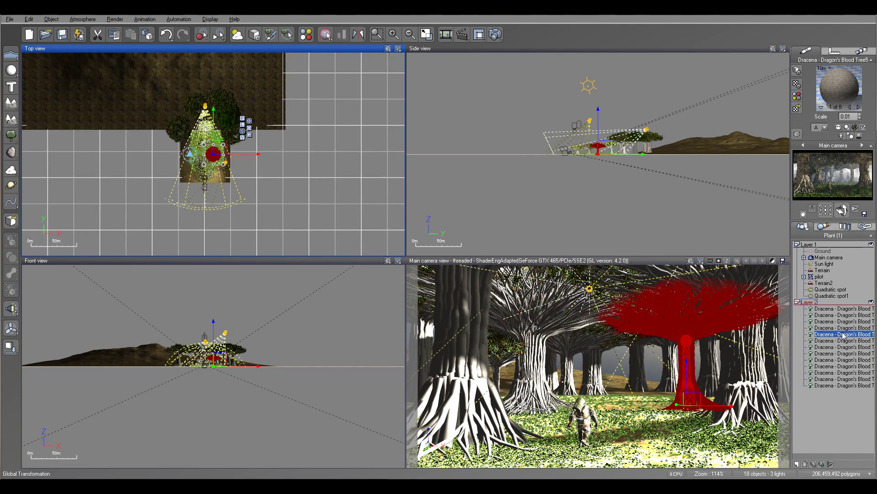
pyautogui.click(842, 328)
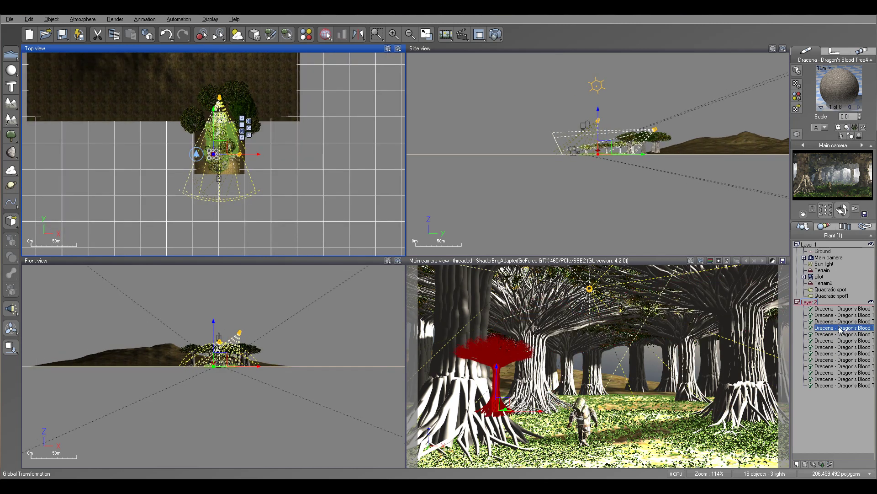
pyautogui.scroll(5, 532, 150)
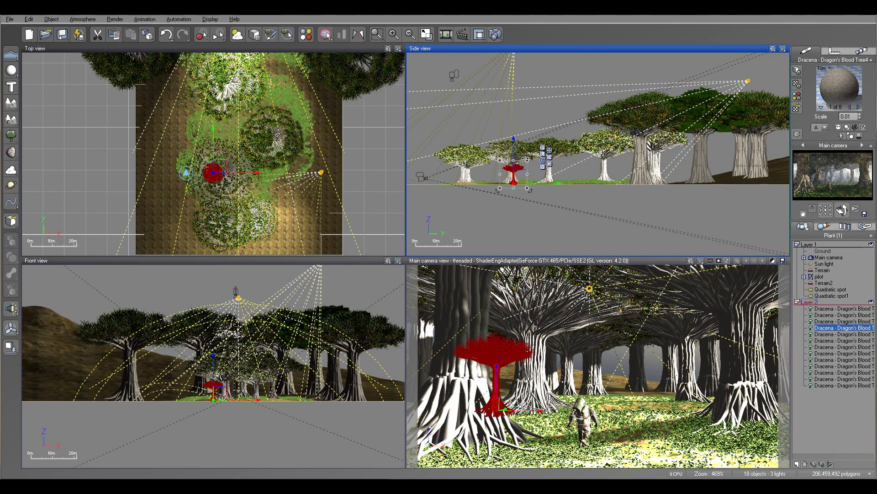
pyautogui.moveTo(527, 160); pyautogui.dragTo(575, 112)
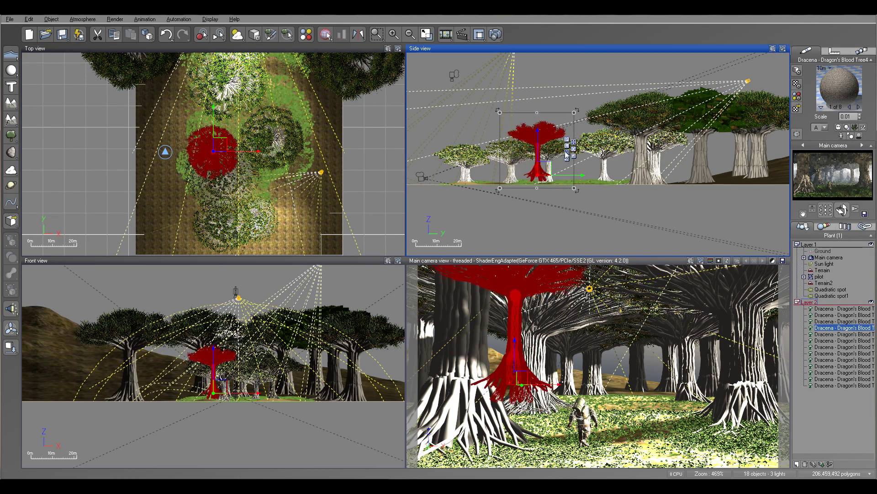
pyautogui.moveTo(538, 170); pyautogui.dragTo(534, 175)
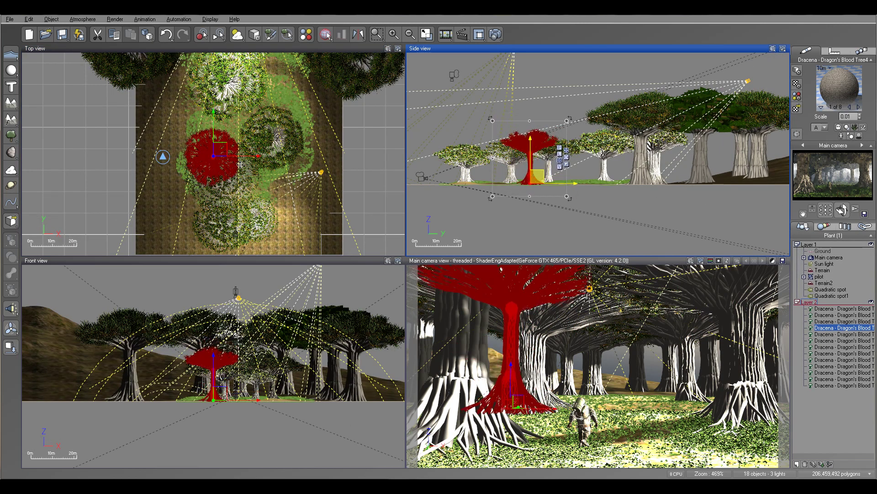
pyautogui.moveTo(221, 151); pyautogui.dragTo(217, 151)
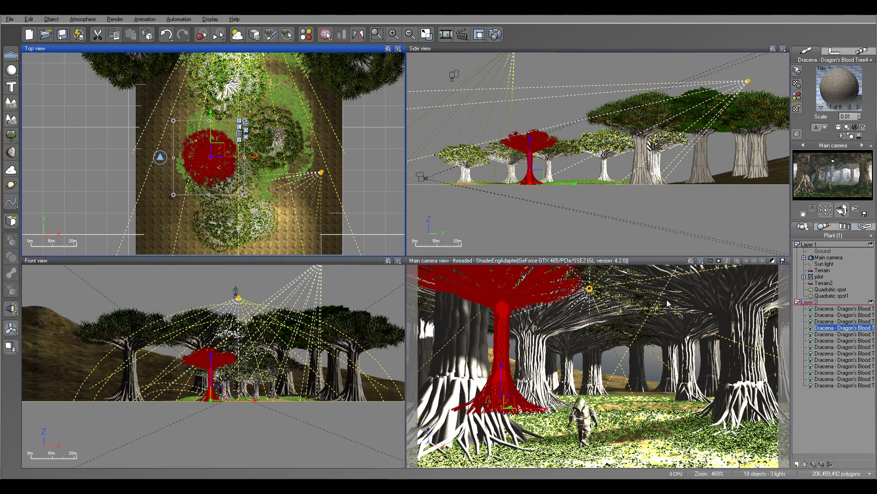
# Step: Render the main camera view at 800x450 to check the enlarged tree, accepting the post-render options and closing the result
pyautogui.click(496, 35)
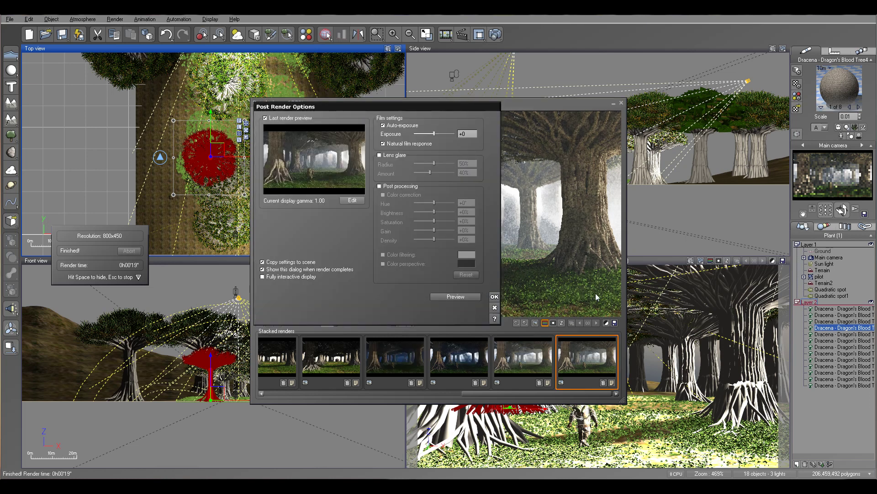
pyautogui.click(494, 297)
pyautogui.click(622, 102)
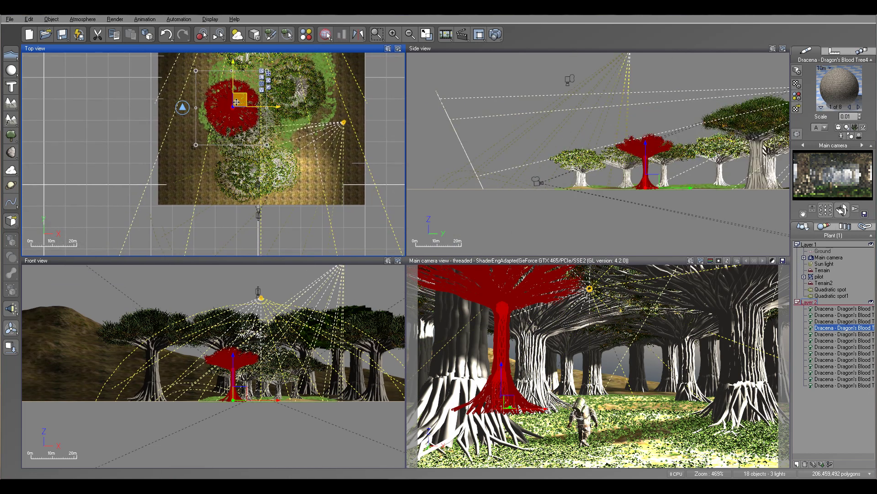
# Step: Duplicate the enlarged tree and place the copy beside the camera in the right foreground, sunk slightly into the ground
pyautogui.hotkey('ctrl', 'd')
pyautogui.moveTo(279, 200); pyautogui.dragTo(280, 180)
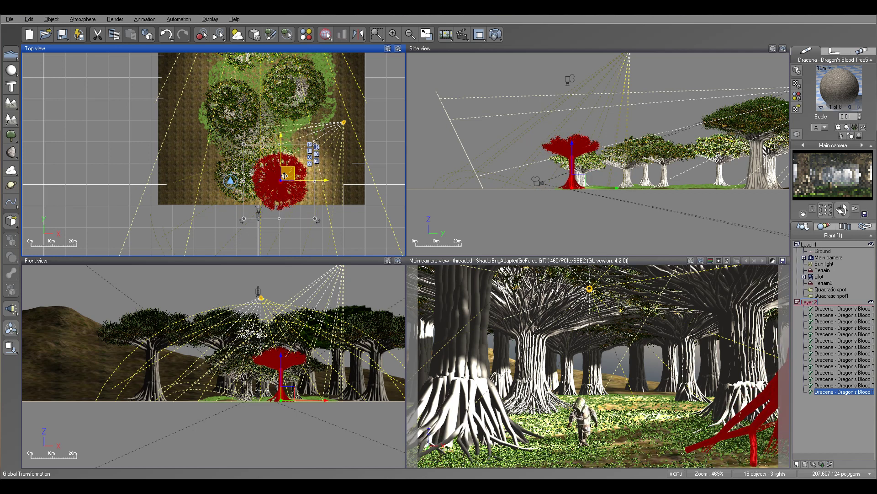
pyautogui.click(575, 185)
pyautogui.moveTo(575, 185); pyautogui.dragTo(575, 187)
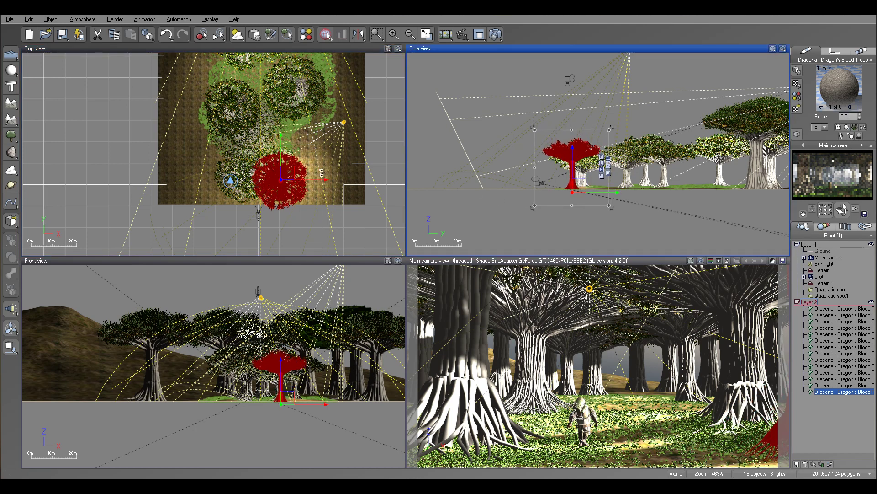
pyautogui.scroll(4, 339, 172)
pyautogui.moveTo(315, 159)
pyautogui.mouseDown()
pyautogui.moveTo(324, 165)
pyautogui.moveTo(312, 161)
pyautogui.mouseUp()
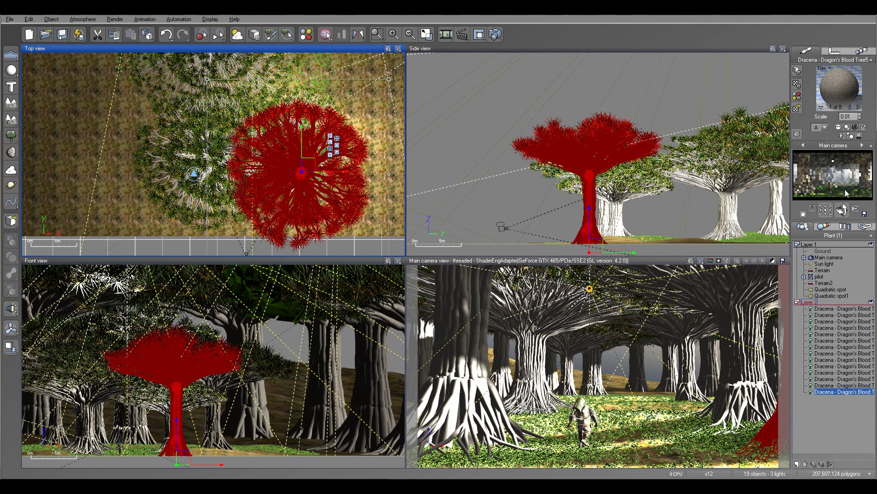
# Step: Render the scene again at 800x450 to review the duplicated foreground tree, keep the post-render settings and close the result
pyautogui.click(496, 35)
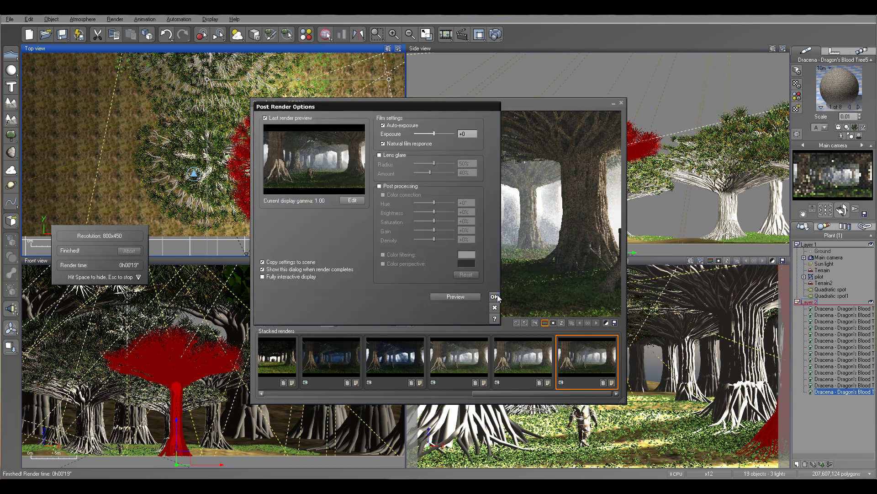
pyautogui.click(494, 297)
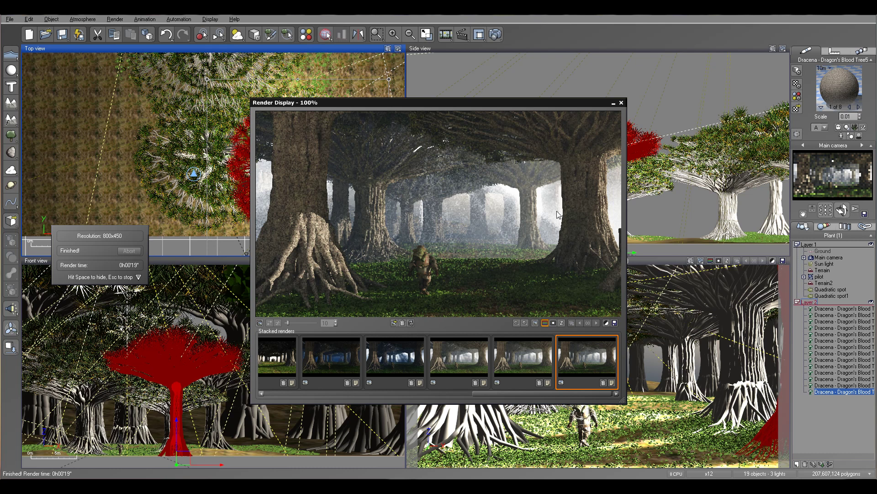
pyautogui.click(623, 102)
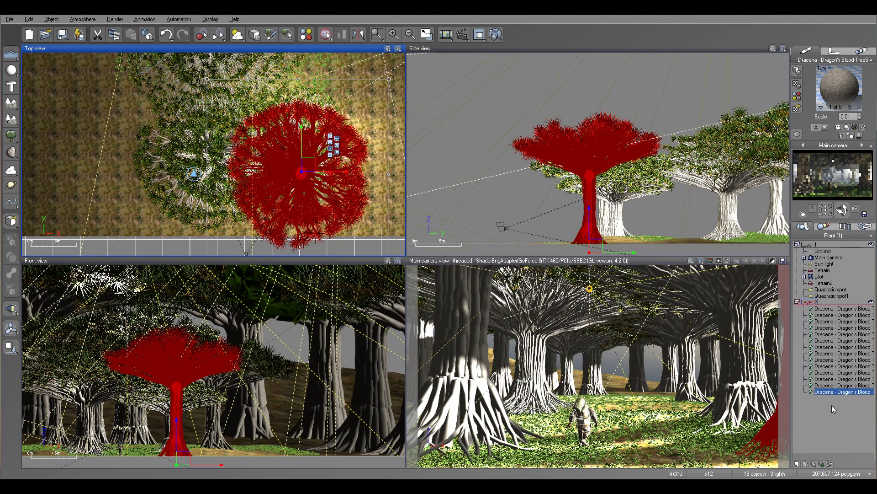
# Step: Raise Dragon's Blood Tree2 slightly so more of its roots show, and nudge it sideways toward the pilot
pyautogui.click(834, 308)
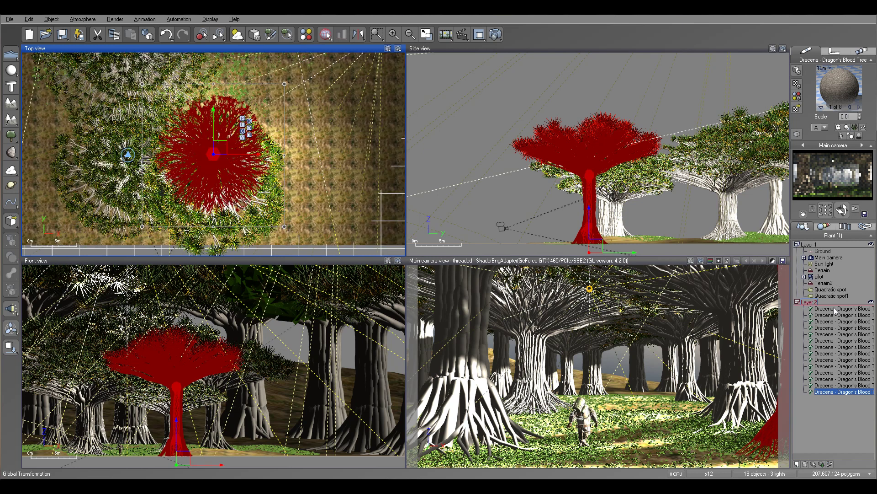
pyautogui.click(849, 316)
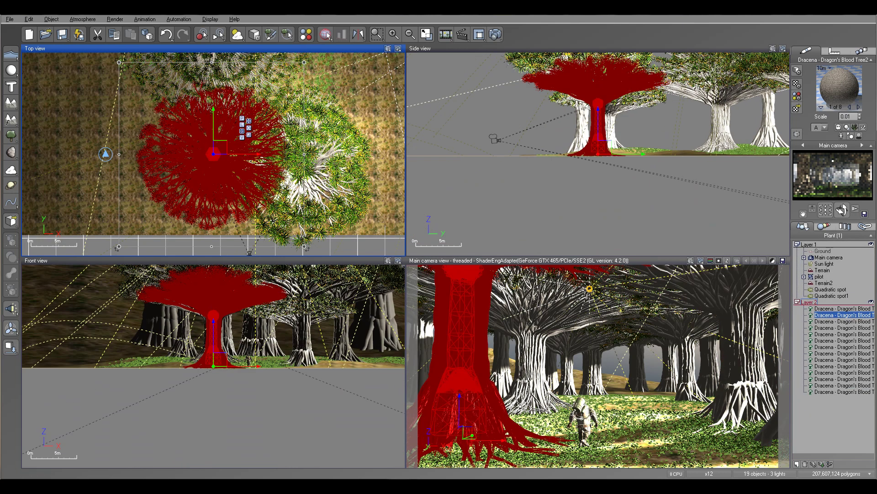
pyautogui.click(599, 124)
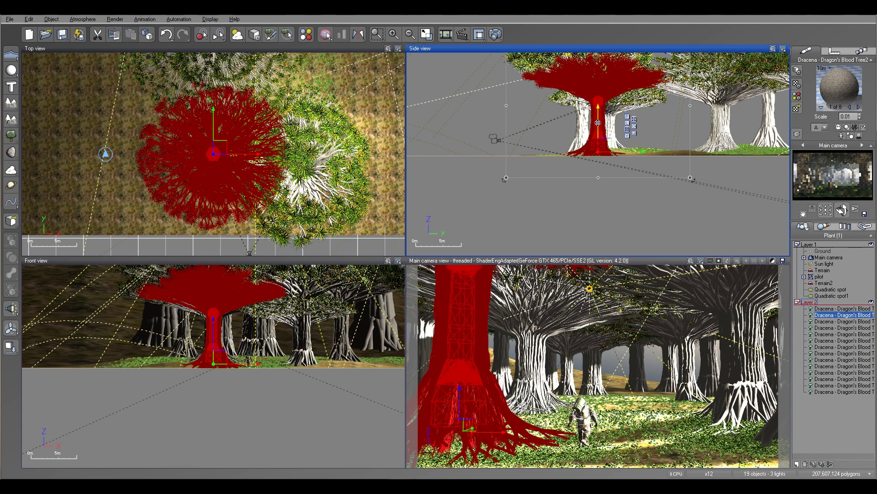
pyautogui.moveTo(233, 129); pyautogui.dragTo(234, 130)
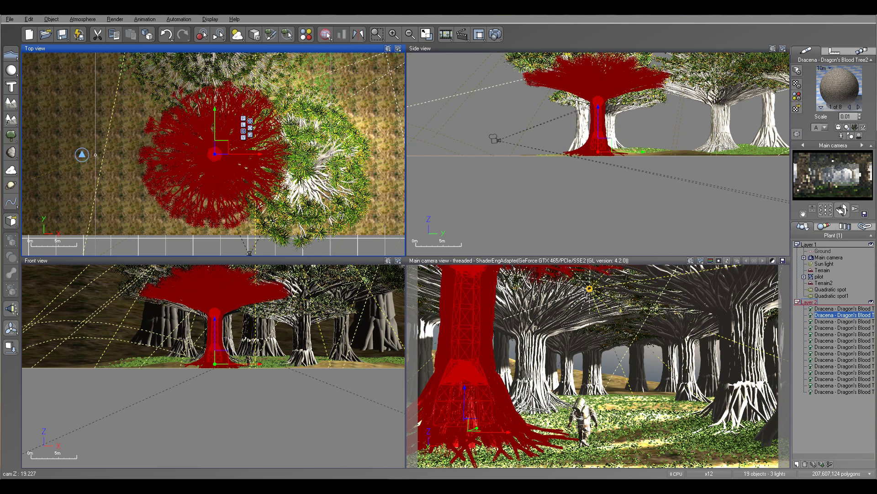
# Step: Raise Dragon's Blood Tree4 slightly to expose more of its roots above the ground
pyautogui.click(846, 321)
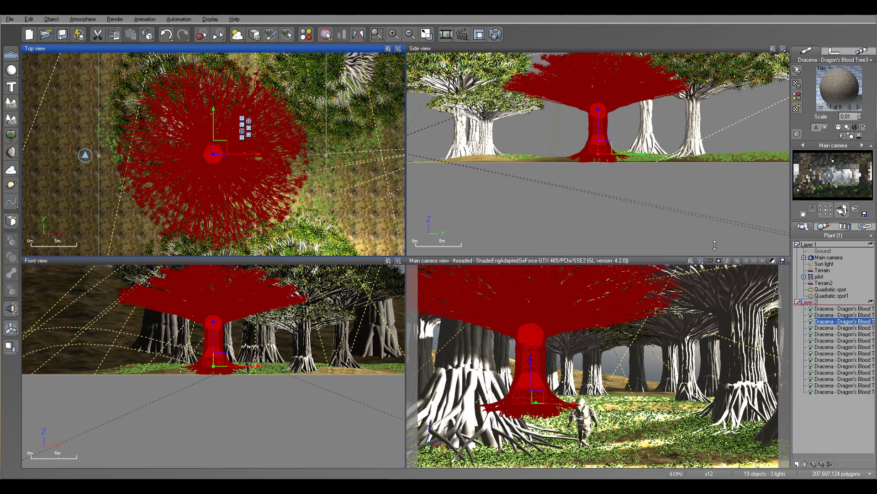
pyautogui.click(833, 328)
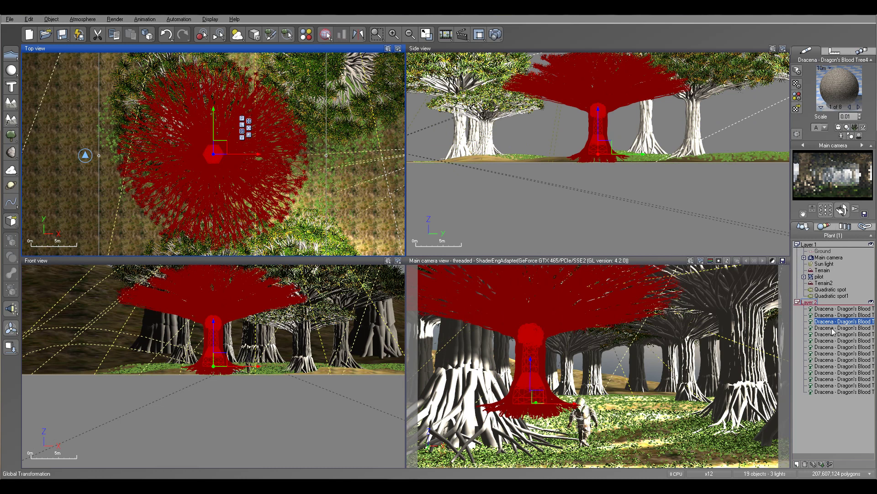
pyautogui.click(599, 114)
pyautogui.moveTo(599, 114); pyautogui.dragTo(600, 114)
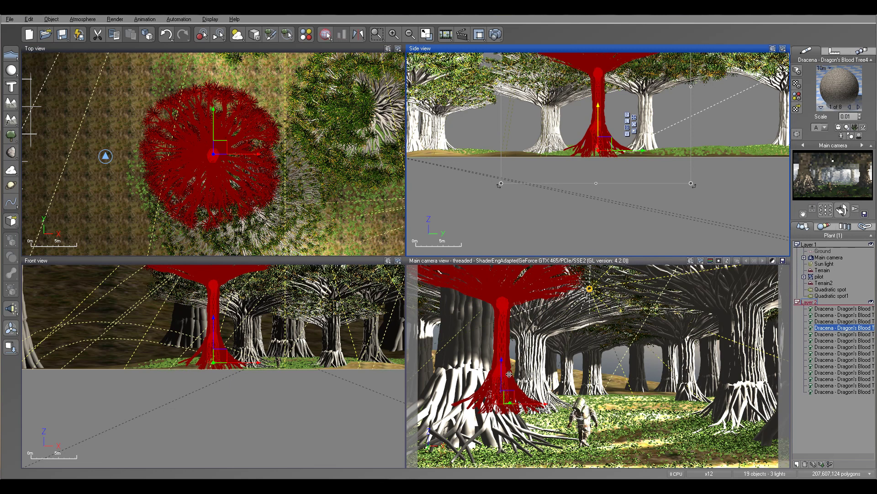
pyautogui.moveTo(598, 115); pyautogui.dragTo(597, 114)
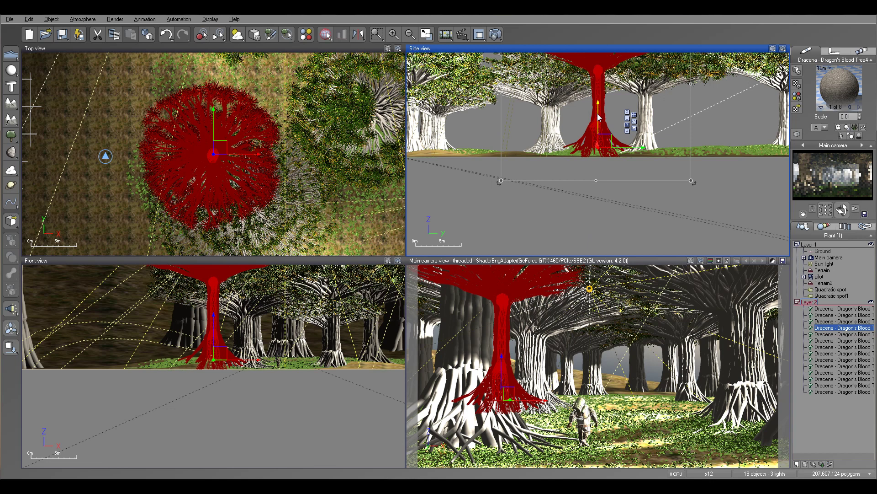
# Step: Raise Dragon's Blood Tree5 to expose its roots and rotate it so they spread in a different direction
pyautogui.click(835, 335)
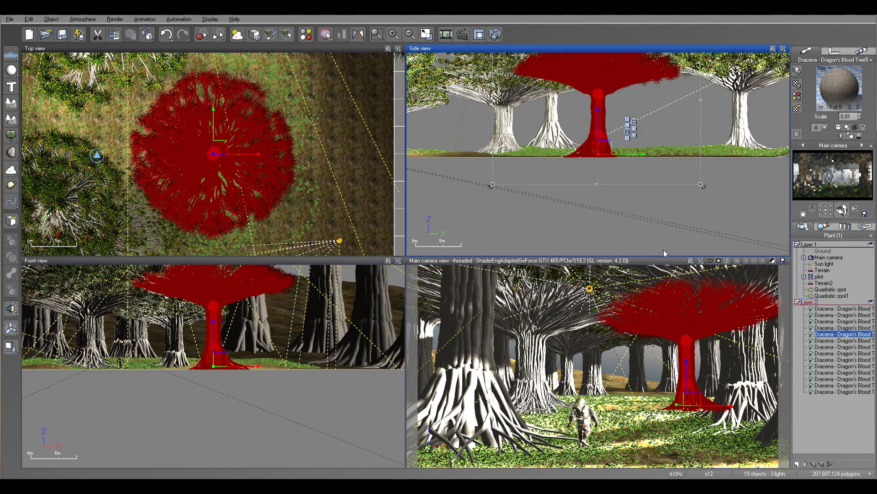
pyautogui.moveTo(601, 128); pyautogui.dragTo(601, 122)
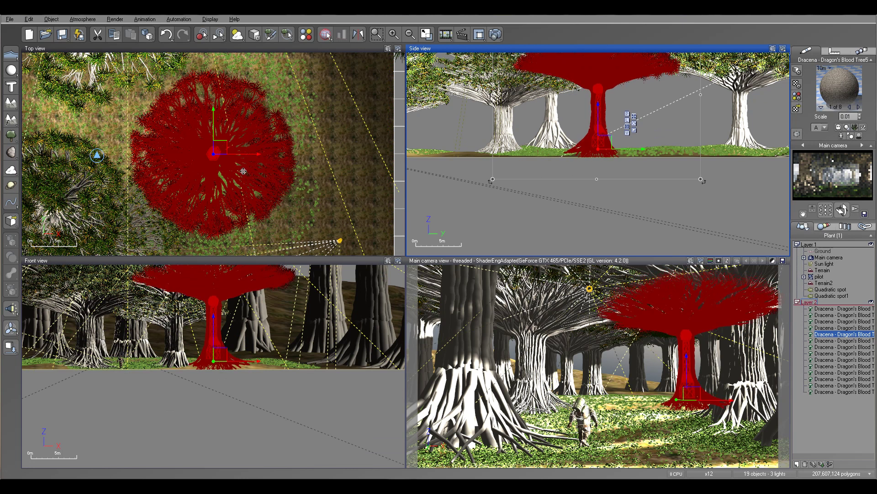
pyautogui.moveTo(232, 189); pyautogui.dragTo(212, 118, button='right')
pyautogui.moveTo(294, 199); pyautogui.dragTo(337, 238)
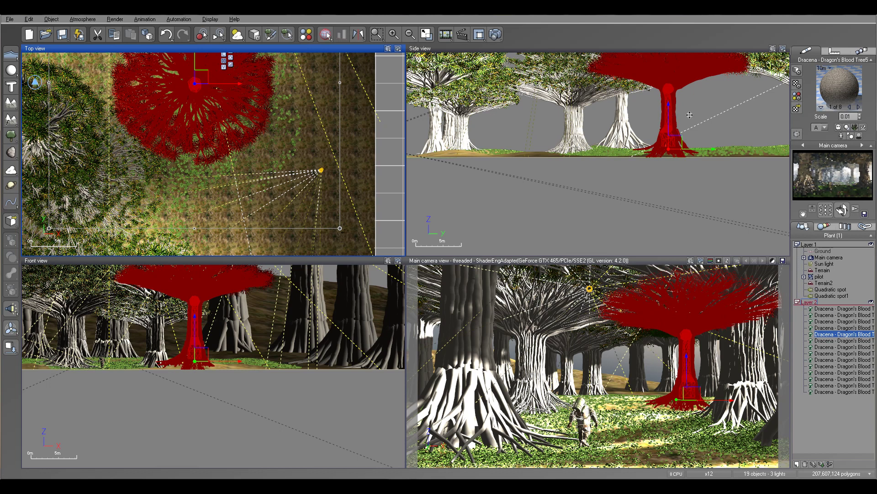
pyautogui.click(669, 110)
pyautogui.click(670, 110)
# Step: Move Dragon's Blood Tree8 forward and slightly inward beside the main forest patch
pyautogui.click(843, 341)
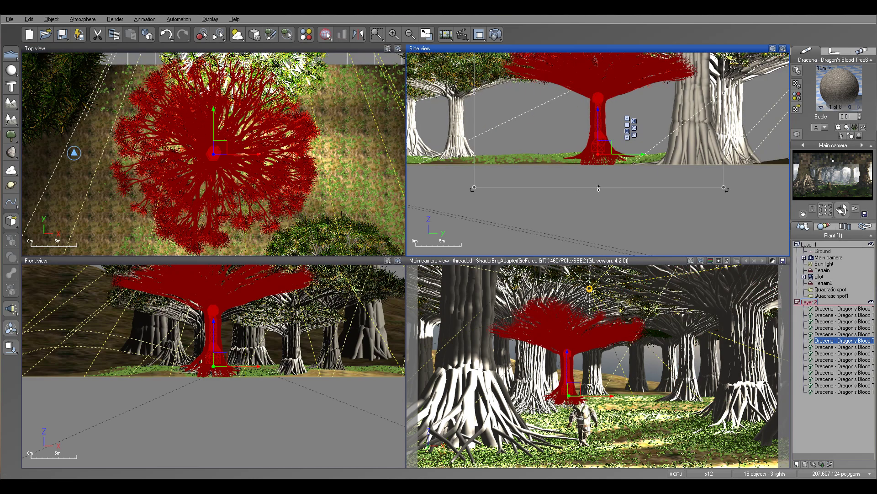
pyautogui.click(844, 348)
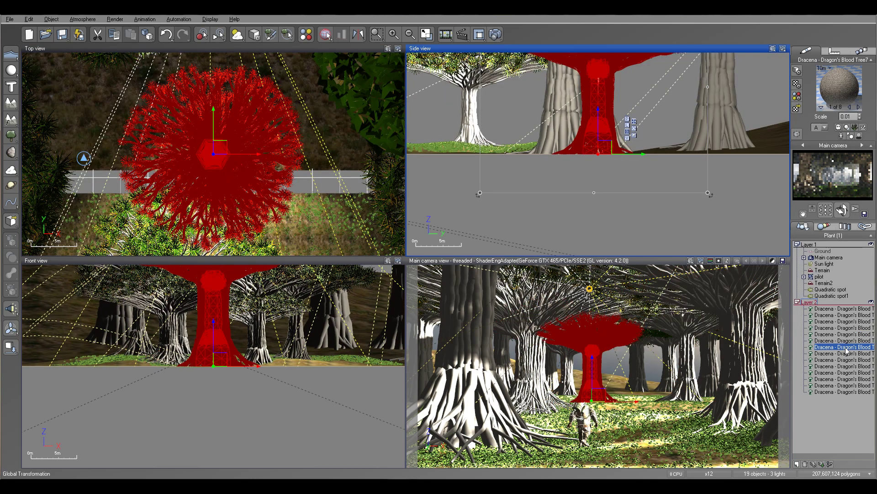
pyautogui.click(839, 354)
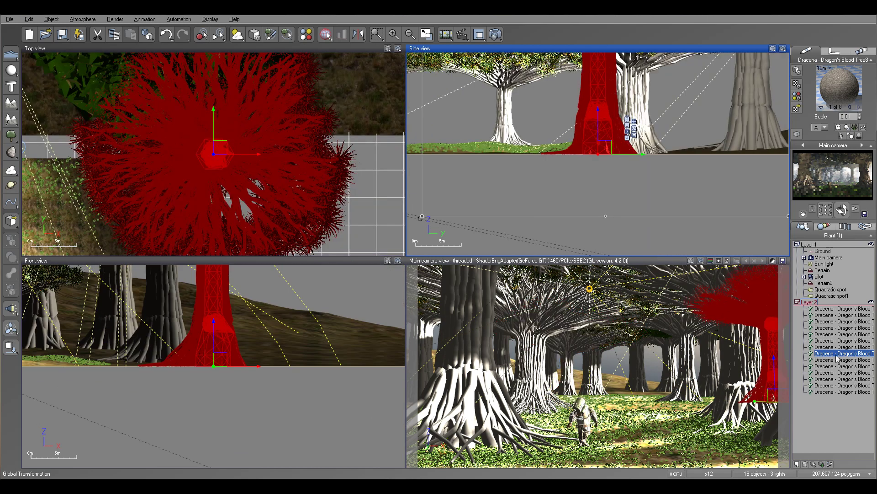
pyautogui.scroll(-5, 217, 139)
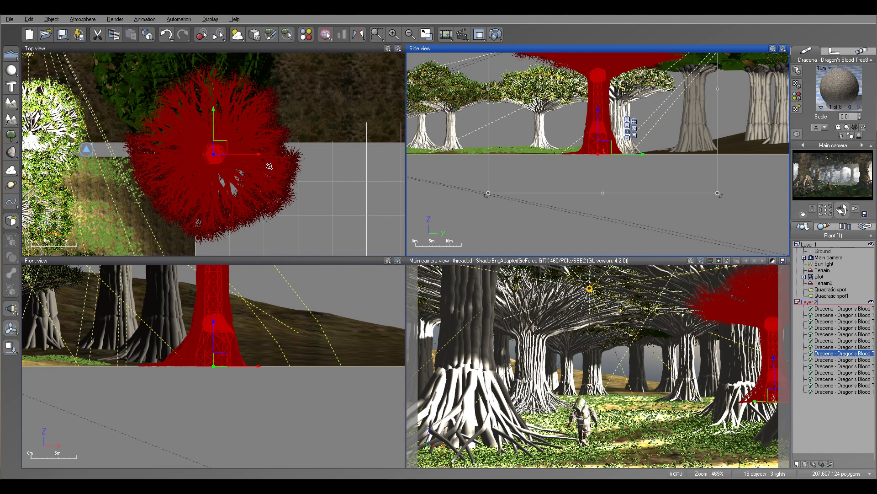
pyautogui.moveTo(217, 140); pyautogui.dragTo(205, 179)
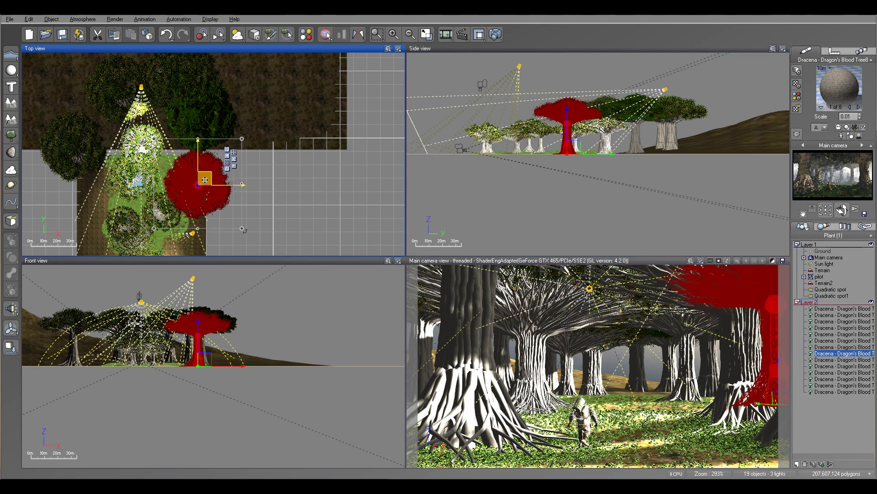
# Step: Move Dragon's Blood Tree9 and Tree10 forward and slightly inward on either side of the main forest patch
pyautogui.click(853, 360)
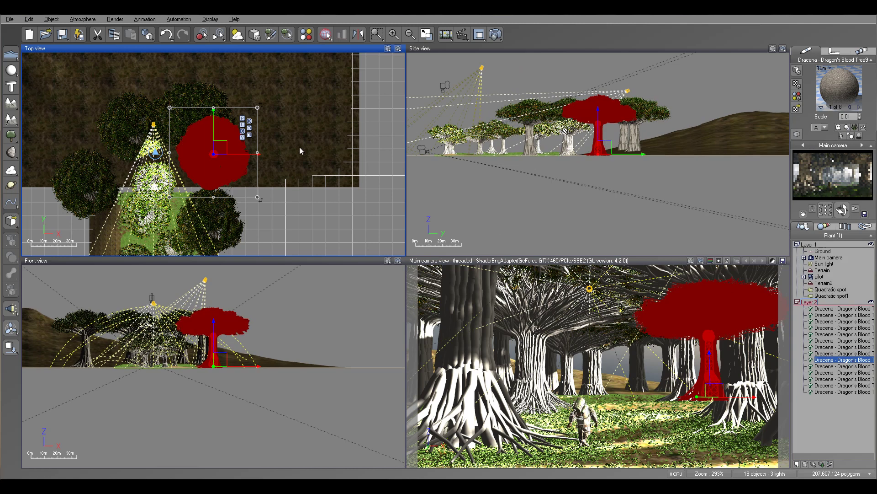
pyautogui.moveTo(220, 148); pyautogui.dragTo(214, 165)
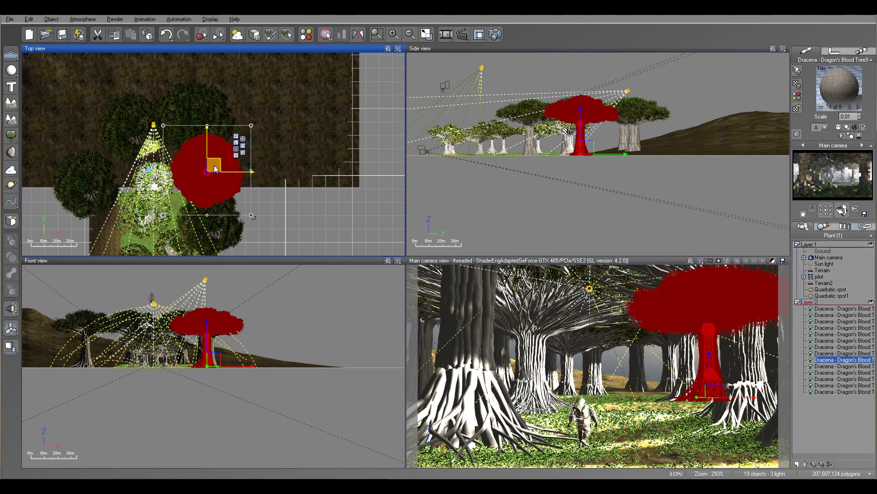
pyautogui.click(842, 366)
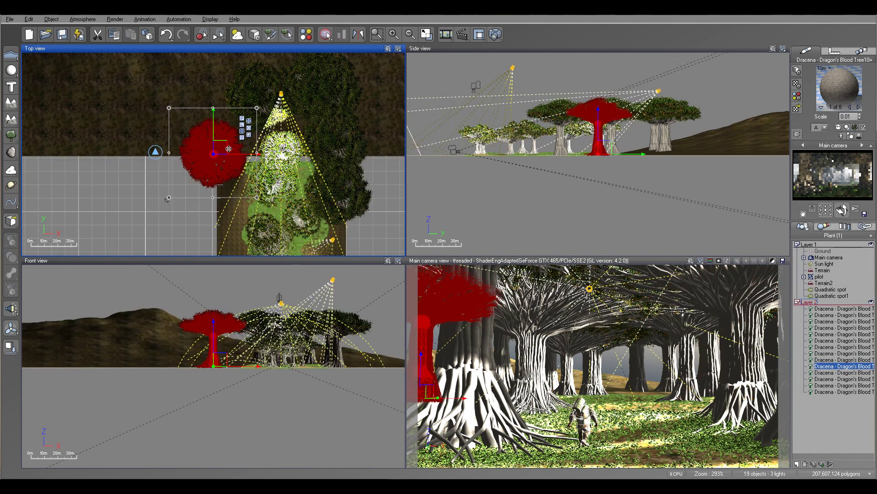
pyautogui.moveTo(223, 149); pyautogui.dragTo(224, 165)
pyautogui.moveTo(227, 169); pyautogui.dragTo(233, 169)
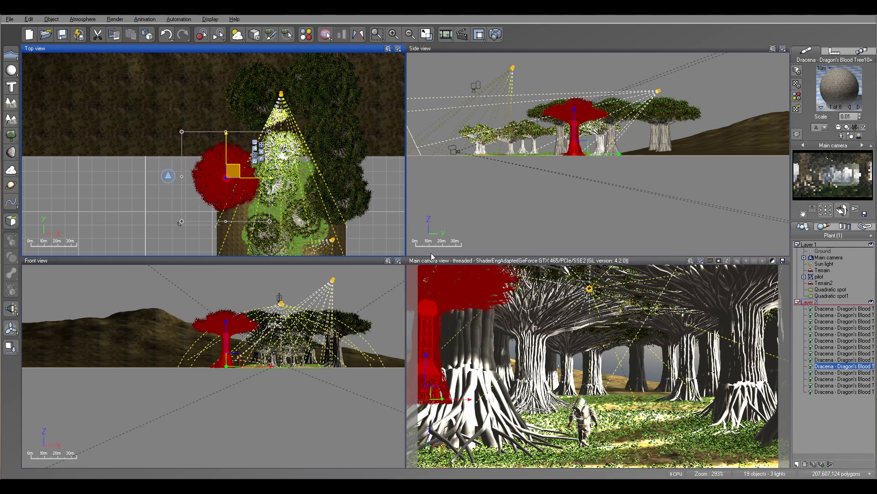
# Step: Move Dragon's Blood Tree11, Tree12 and Tree13 forward to bring the back row closer to the forest clearing
pyautogui.click(845, 372)
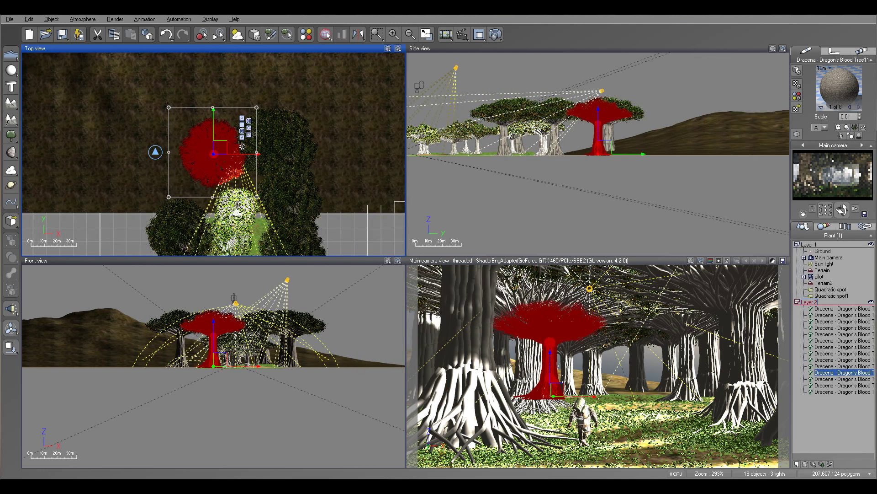
pyautogui.moveTo(221, 145); pyautogui.dragTo(225, 167)
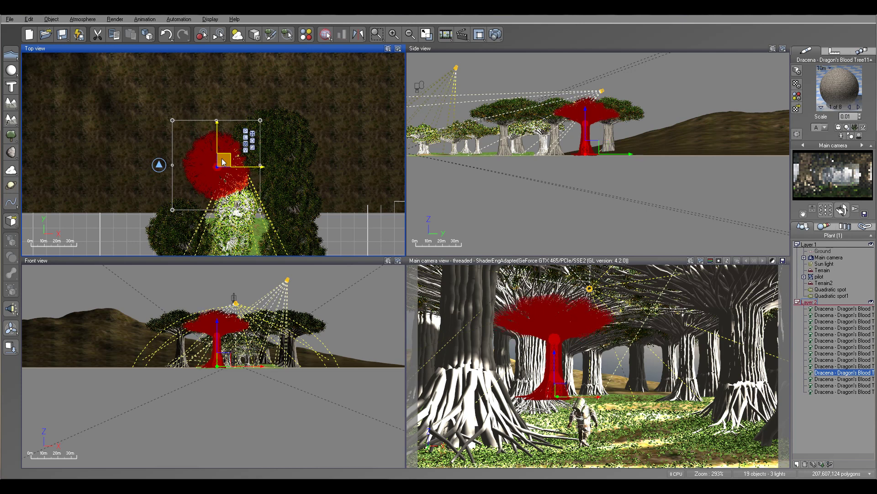
pyautogui.click(836, 379)
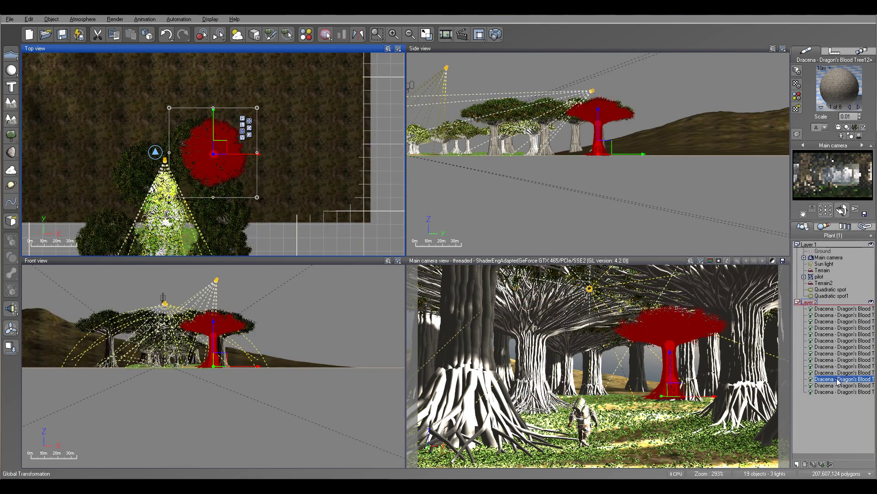
pyautogui.moveTo(220, 147); pyautogui.dragTo(215, 170)
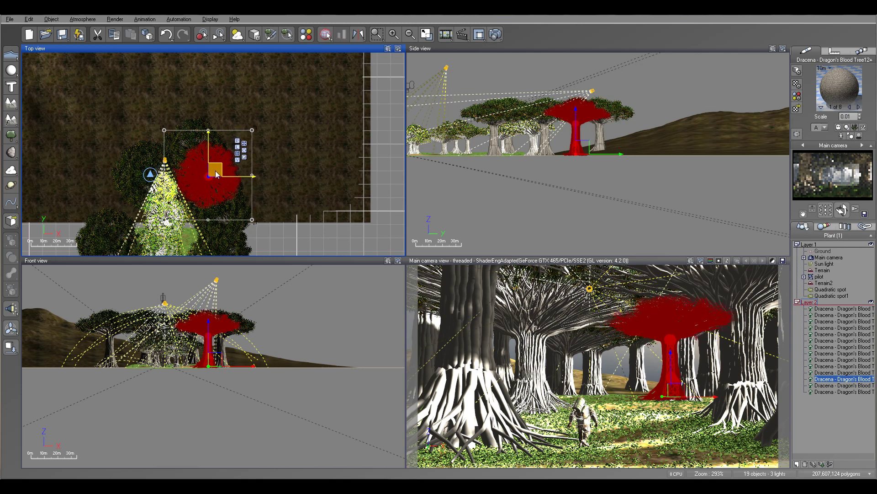
pyautogui.click(853, 386)
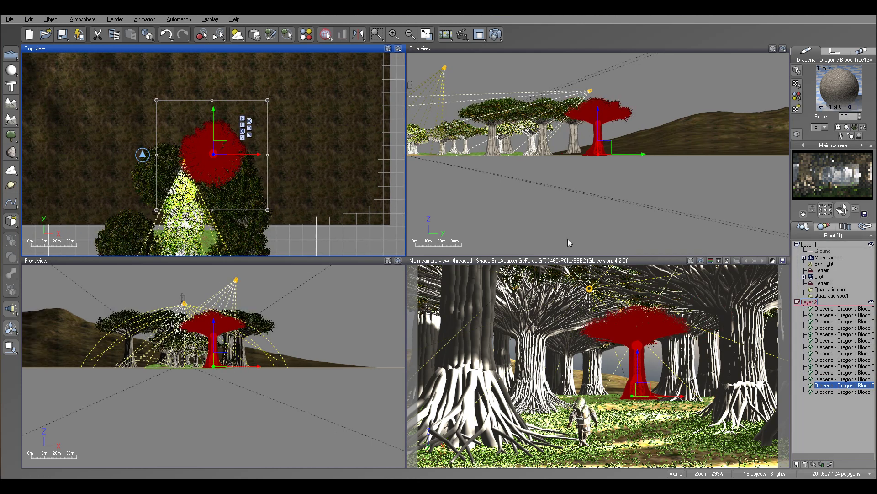
pyautogui.moveTo(223, 150); pyautogui.dragTo(220, 170)
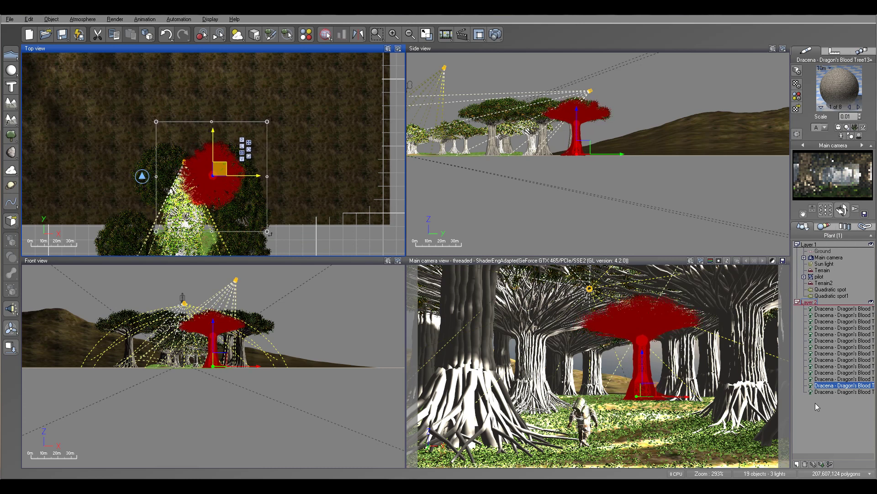
# Step: Render the main camera view to check the rearranged trees, accepting the post-render options, and close the render
pyautogui.click(842, 392)
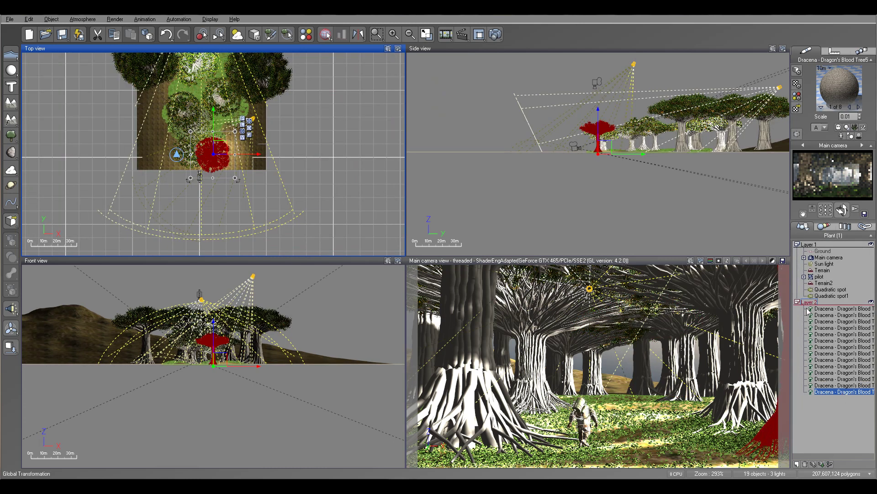
pyautogui.click(497, 35)
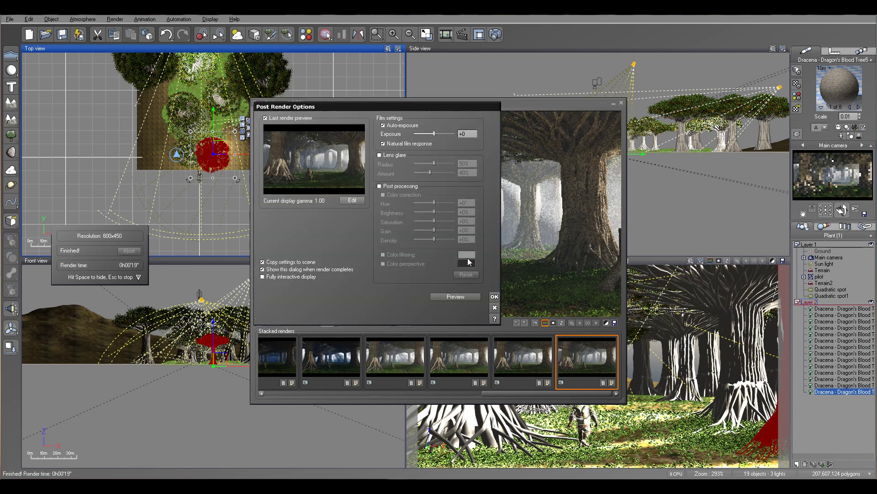
pyautogui.click(494, 298)
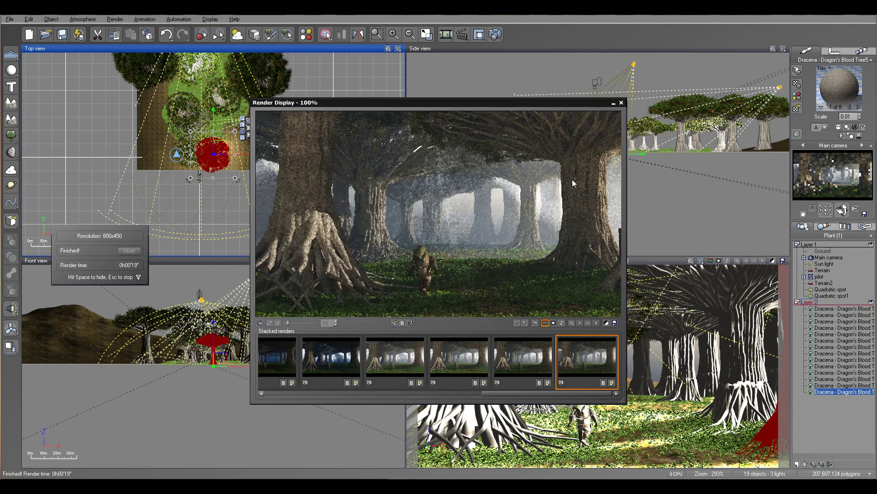
pyautogui.click(621, 102)
# Step: Enlarge Dragon's Blood Tree2 beside the pilot slightly and test-render the main camera view
pyautogui.click(840, 310)
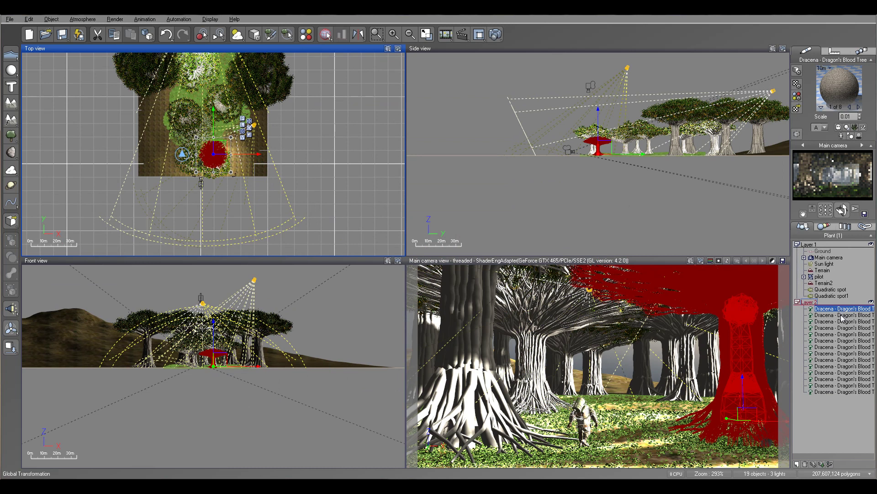
pyautogui.click(839, 315)
pyautogui.scroll(3, 603, 150)
pyautogui.scroll(4, 603, 150)
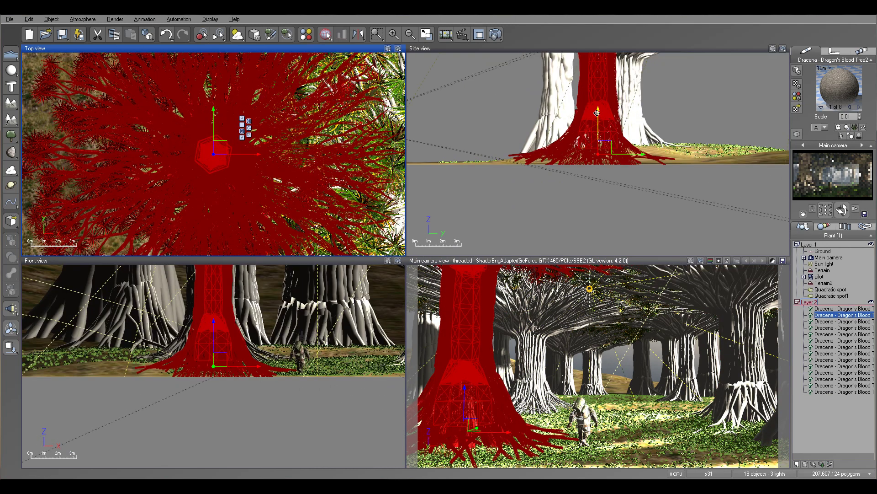
pyautogui.scroll(-3, 484, 212)
pyautogui.moveTo(420, 226); pyautogui.dragTo(424, 232)
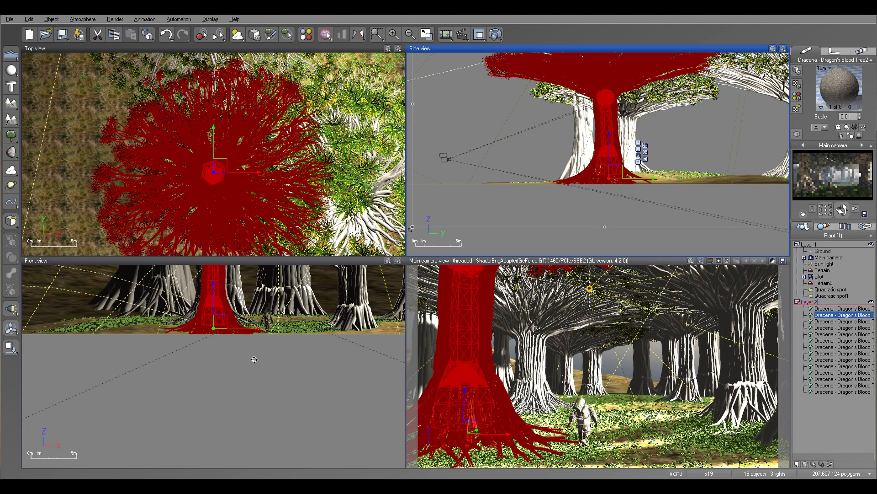
pyautogui.click(498, 35)
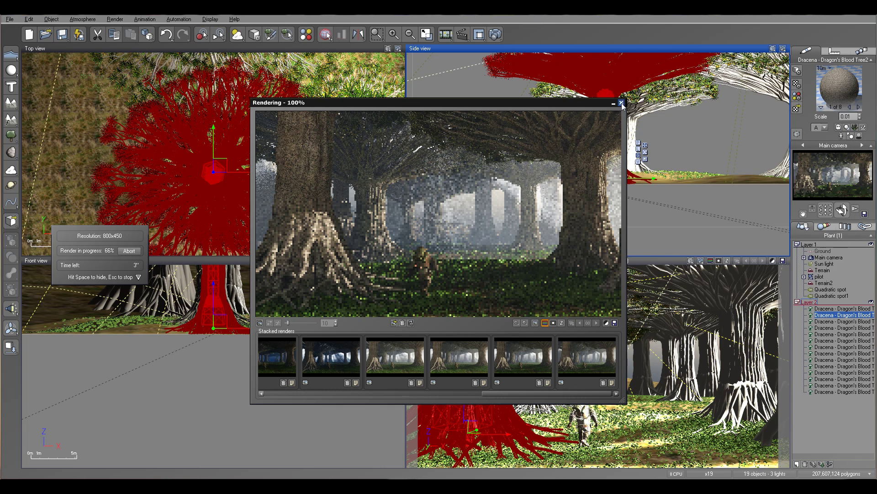
pyautogui.press('Escape')
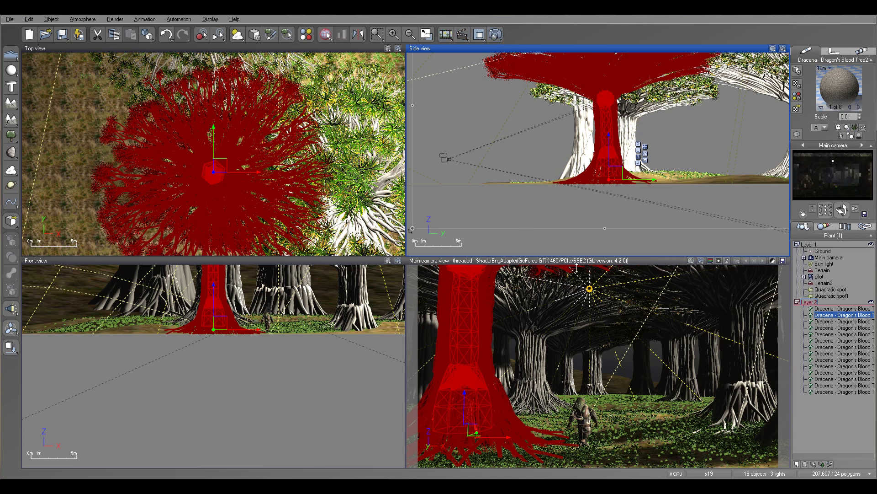
# Step: Add a Red Mangrove 5 - Tall & Bald plant from the Plants9 Trees collection
pyautogui.scroll(-5, 152, 123)
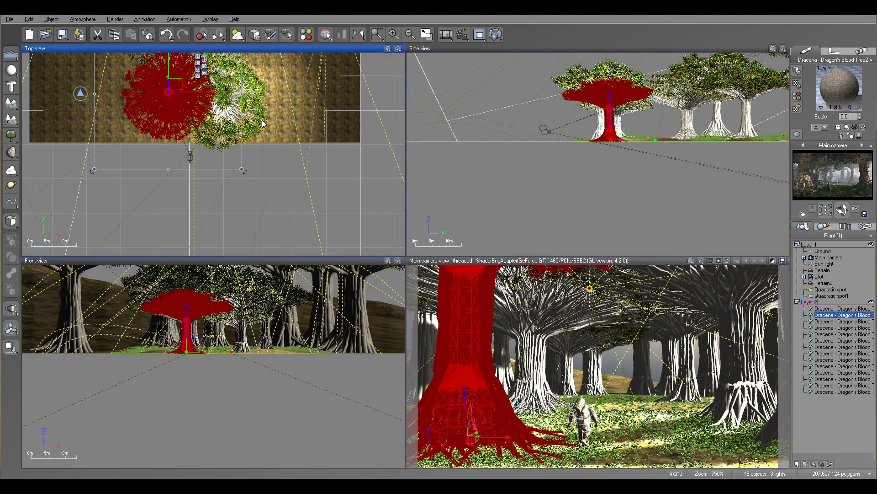
pyautogui.moveTo(306, 101); pyautogui.dragTo(355, 165, button='right')
pyautogui.click(12, 137)
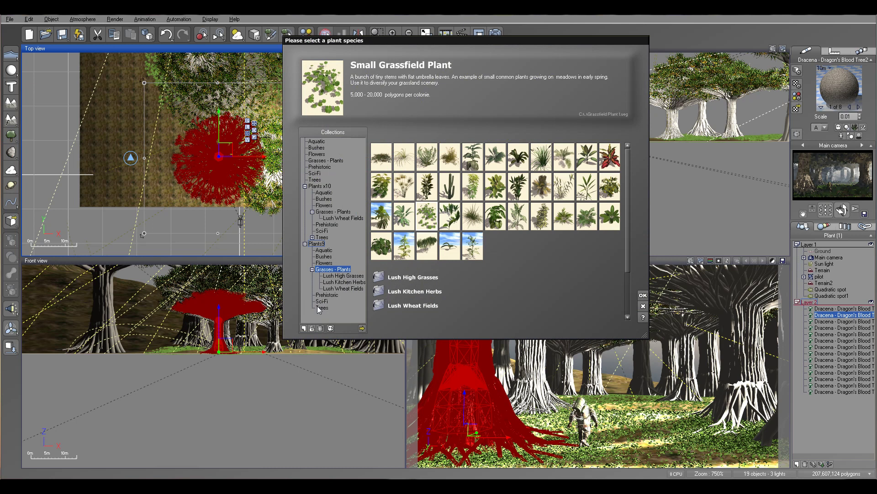
pyautogui.click(321, 308)
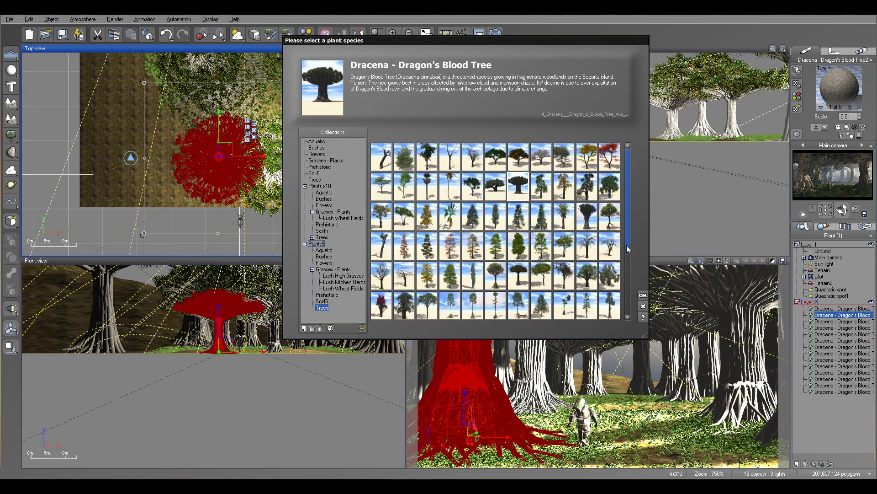
pyautogui.scroll(-2, 629, 200)
pyautogui.click(510, 248)
pyautogui.click(496, 247)
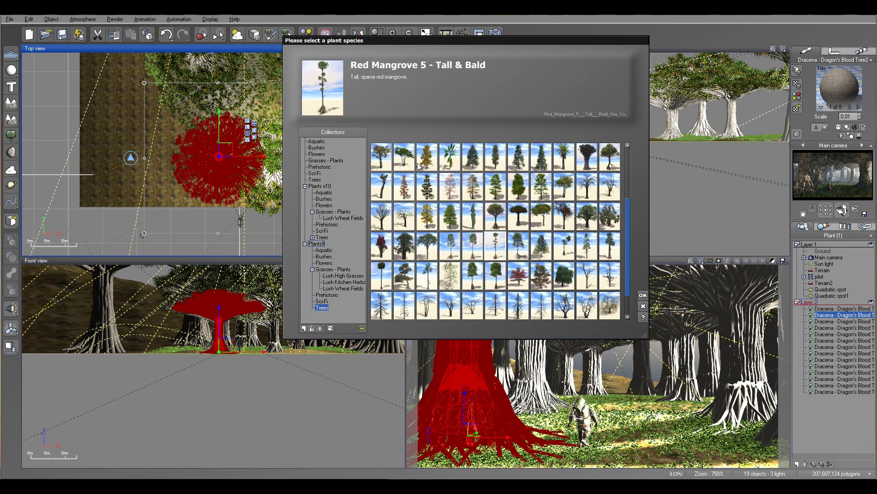
pyautogui.click(643, 295)
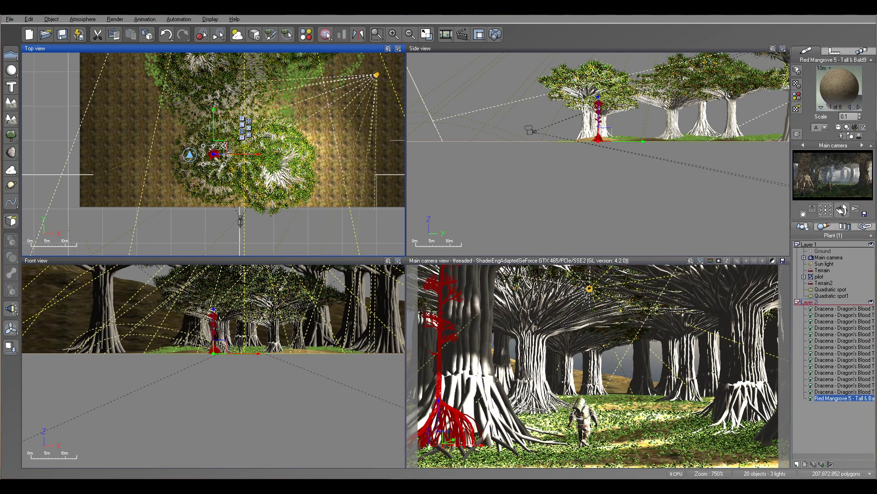
# Step: Move the mangrove across the clearing beside the large tree opposite Dragon's Blood Tree2, and raise it slightly to expose its roots
pyautogui.moveTo(221, 149); pyautogui.dragTo(284, 108)
pyautogui.scroll(5, 663, 123)
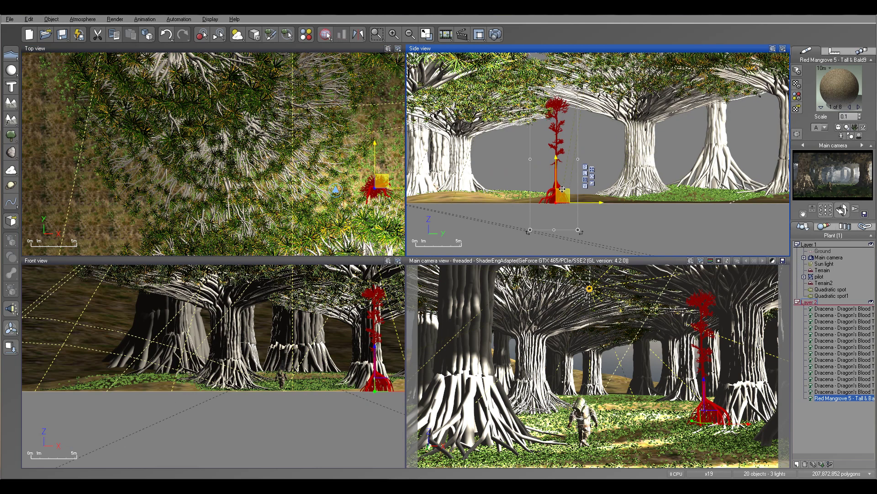
pyautogui.moveTo(563, 188); pyautogui.dragTo(563, 183)
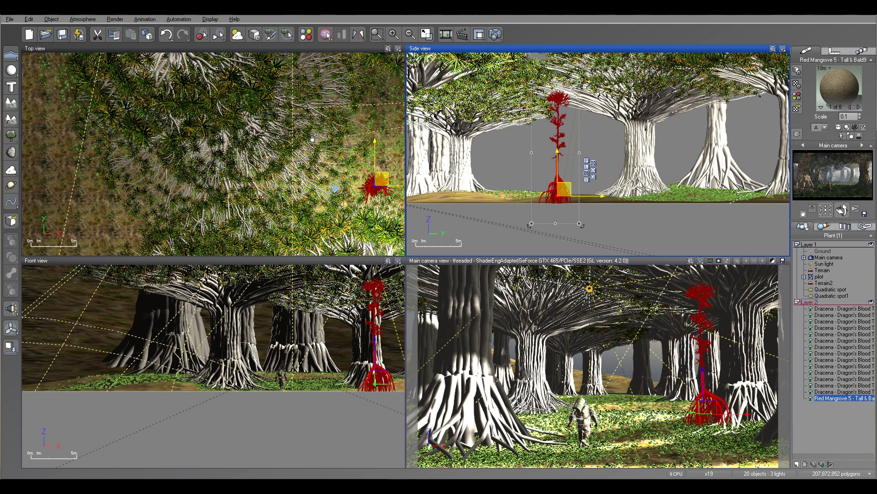
# Step: Add a second Red Mangrove 5 - Tall & Bald and place it just behind the pilot
pyautogui.moveTo(310, 143); pyautogui.dragTo(90, 139, button='right')
pyautogui.click(12, 135)
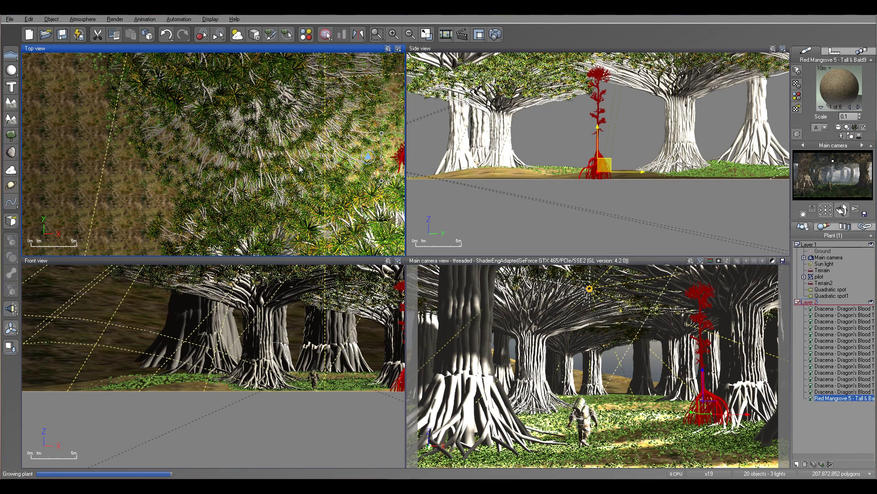
pyautogui.moveTo(180, 146); pyautogui.dragTo(298, 140)
# Step: Add a third Red Mangrove 5 - Tall & Bald and place it near the exposed roots of Dragon's Blood Tree2
pyautogui.moveTo(123, 159); pyautogui.dragTo(123, 159)
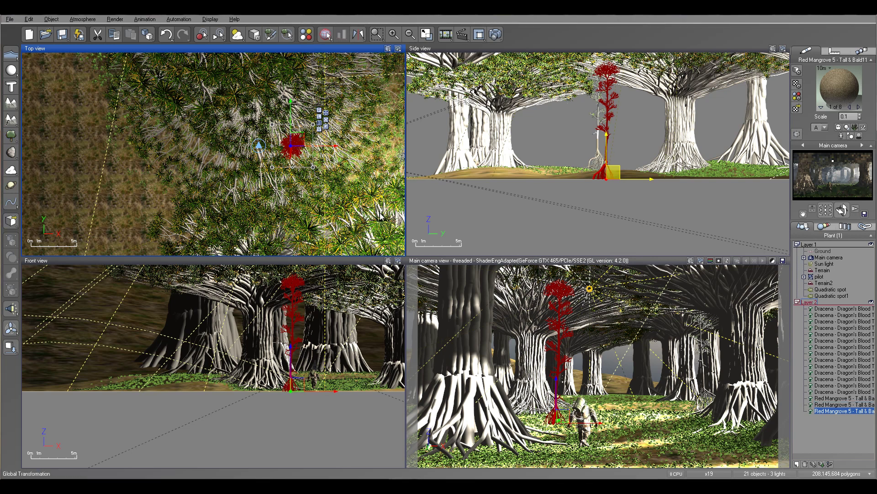
pyautogui.scroll(-3, 361, 173)
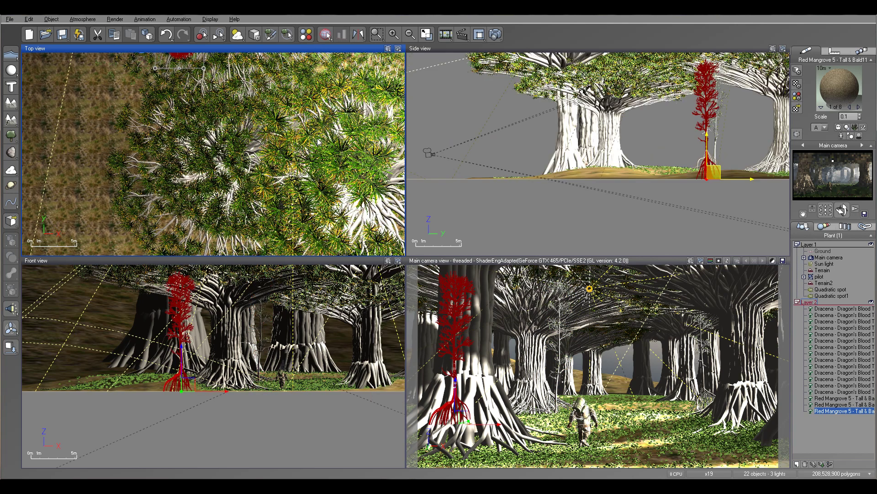
pyautogui.moveTo(244, 89); pyautogui.dragTo(271, 119)
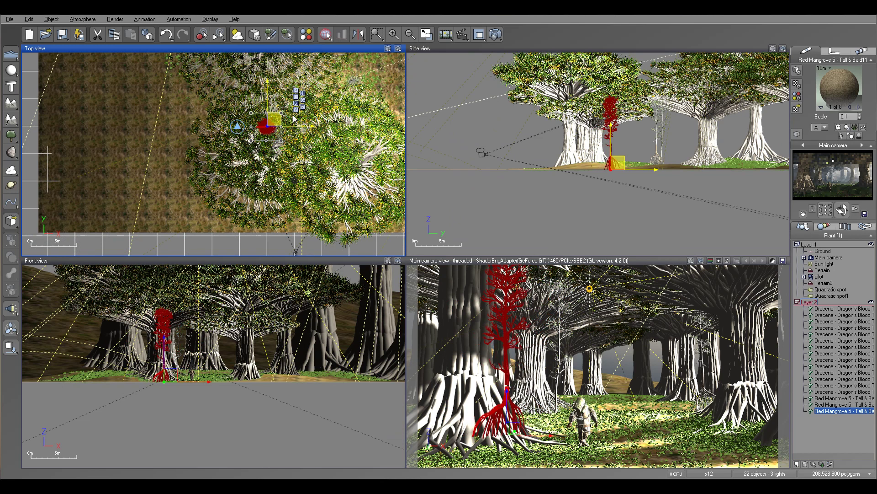
pyautogui.hotkey('ctrl', 'f')
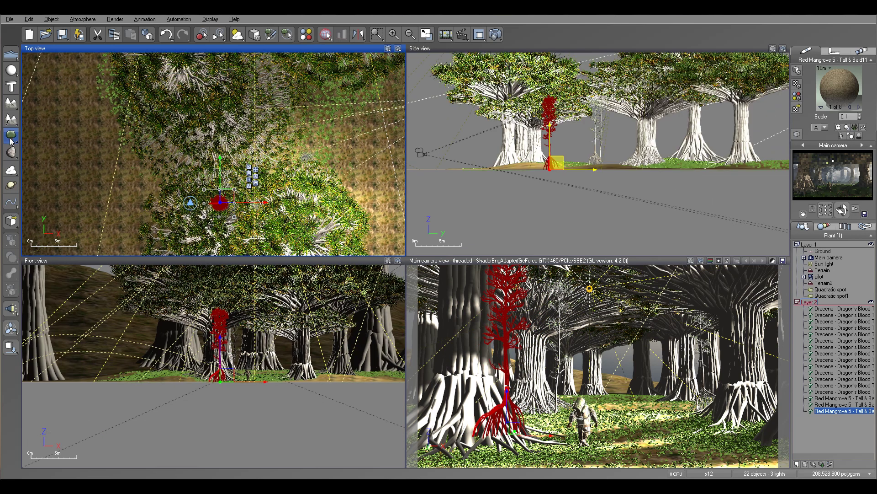
# Step: Add a fourth Red Mangrove 5 - Tall & Bald farther back across the clearing and drop it onto the terrain
pyautogui.click(11, 136)
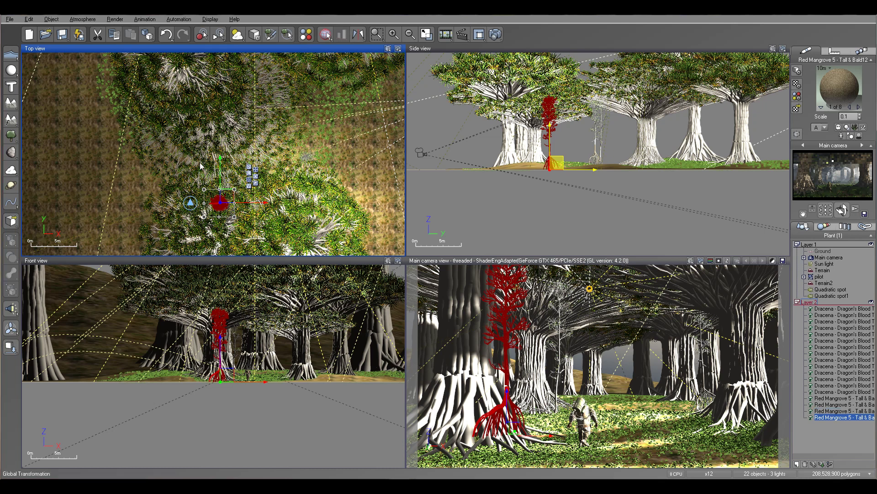
pyautogui.click(224, 138)
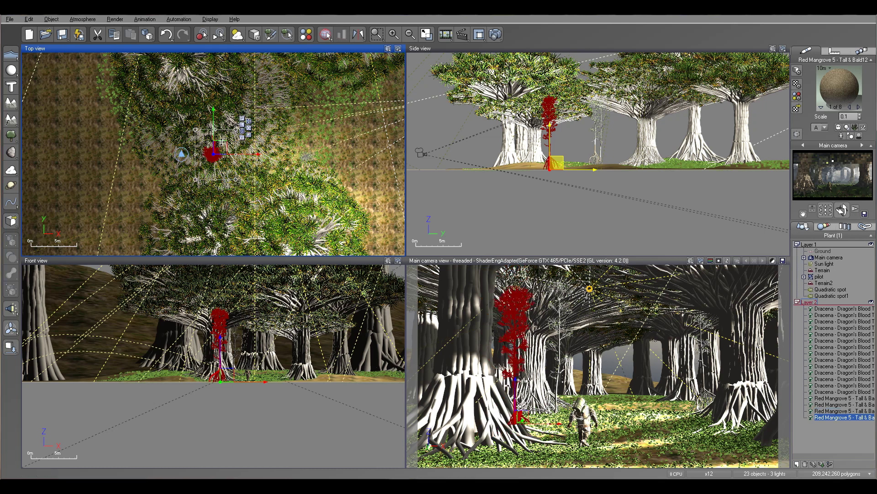
pyautogui.moveTo(218, 146); pyautogui.dragTo(305, 65)
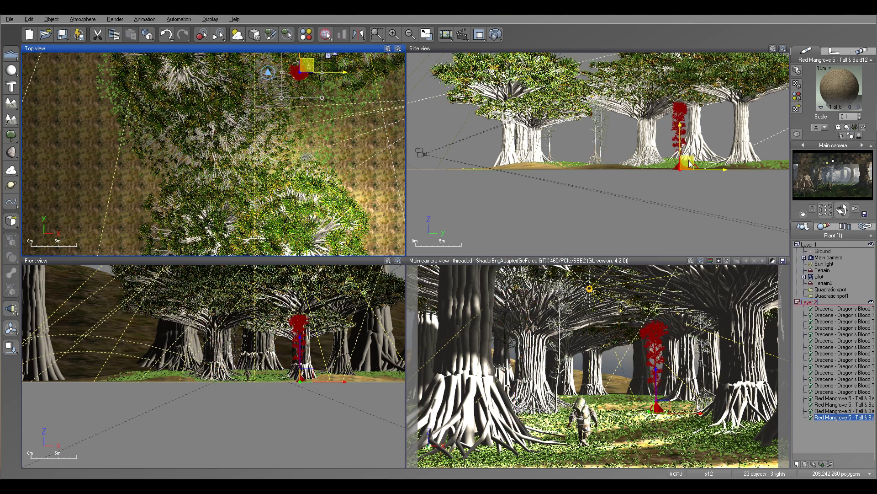
pyautogui.moveTo(689, 165); pyautogui.dragTo(686, 110)
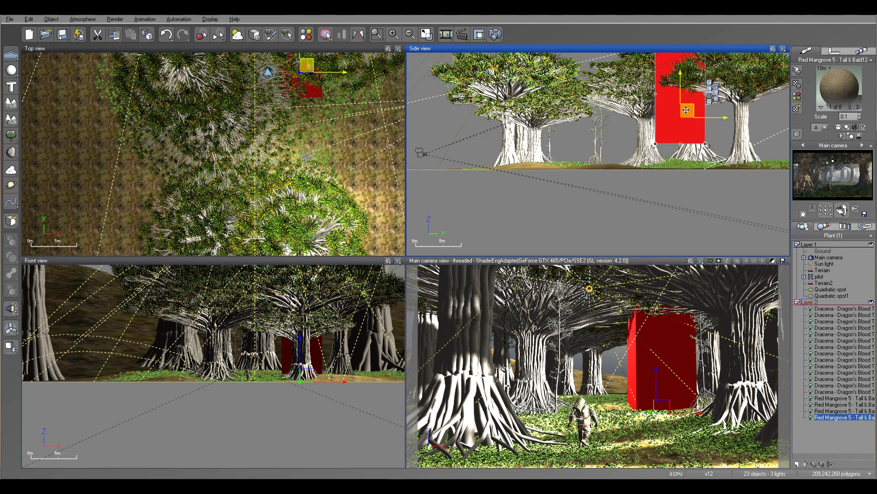
pyautogui.click(9, 348)
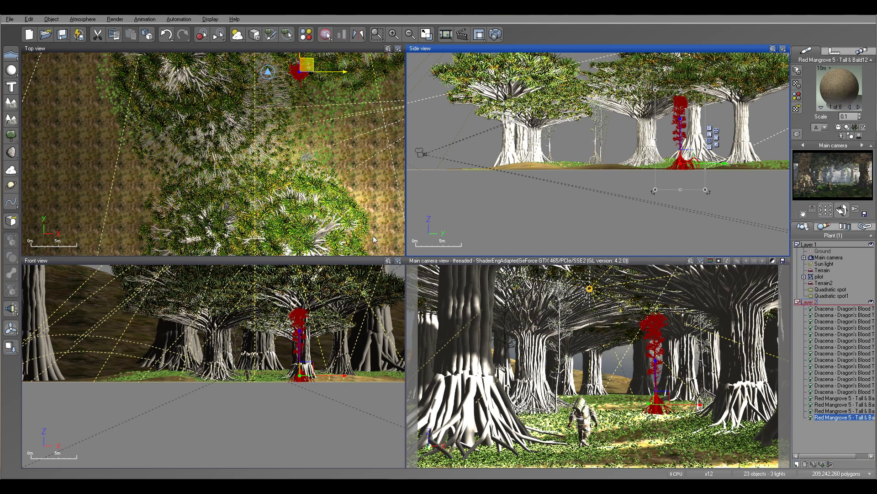
# Step: Add a fifth Red Mangrove 5 - Tall & Bald in the distance behind the pilot and drop it onto the terrain
pyautogui.moveTo(236, 162); pyautogui.dragTo(70, 172, button='right')
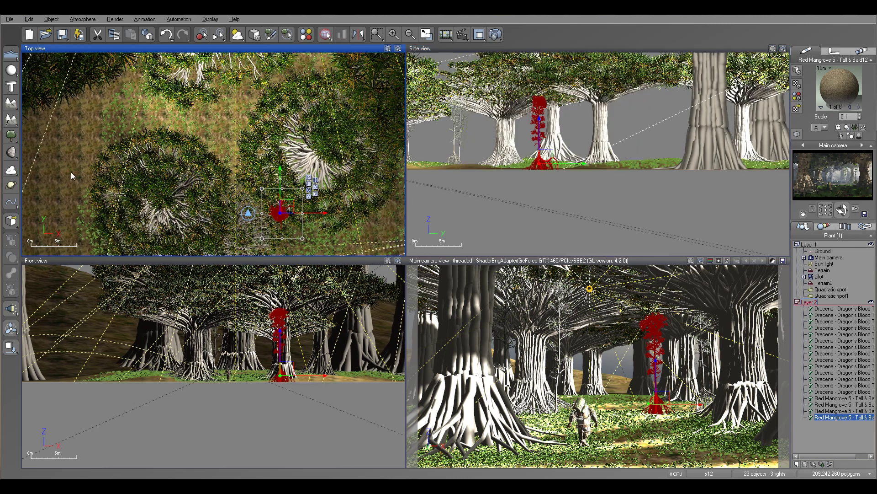
pyautogui.click(11, 135)
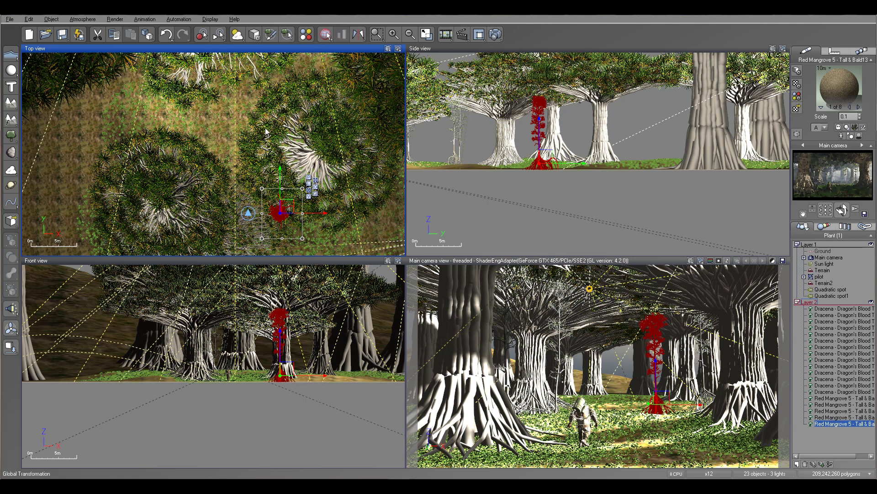
pyautogui.moveTo(289, 213); pyautogui.dragTo(263, 57)
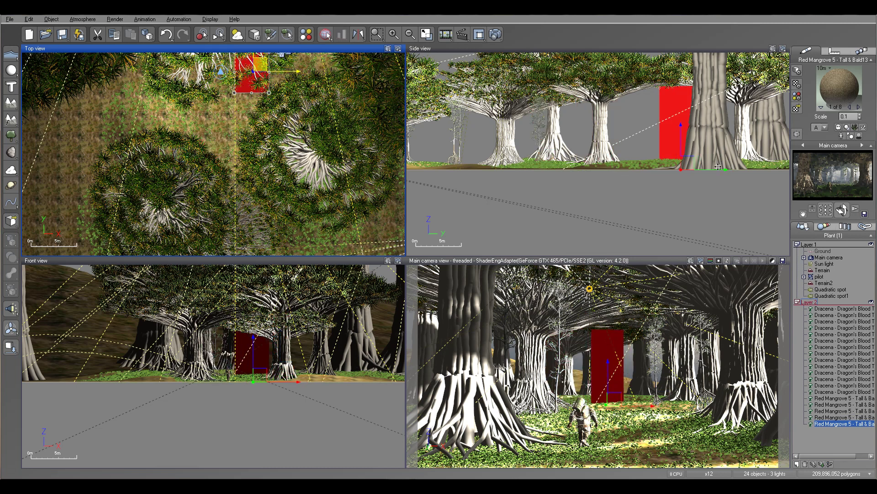
pyautogui.moveTo(682, 136); pyautogui.dragTo(681, 100)
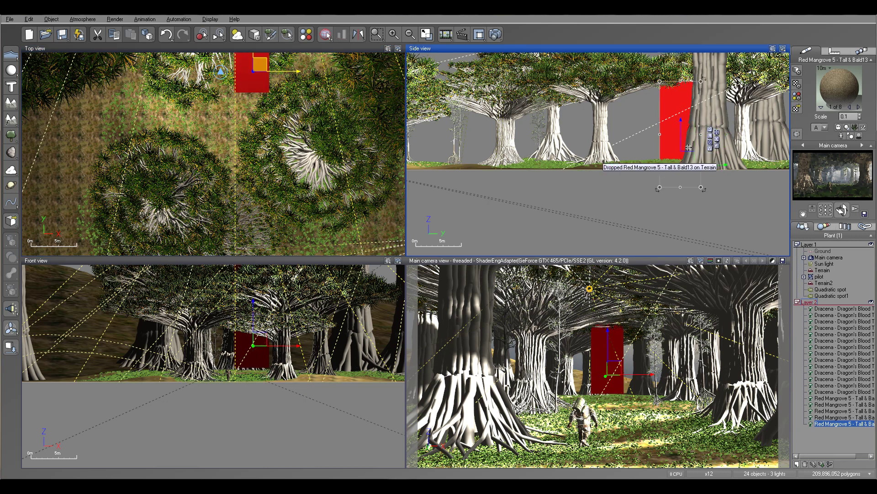
# Step: Set the maximum number of displayed EcoSystem instances to 1500000 in the display options and apply the change
pyautogui.click(8, 20)
pyautogui.click(34, 221)
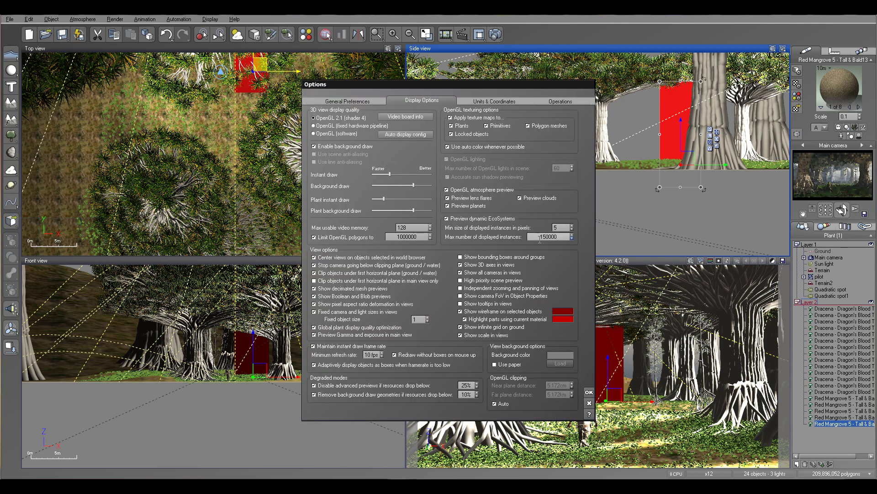
pyautogui.doubleClick(548, 237)
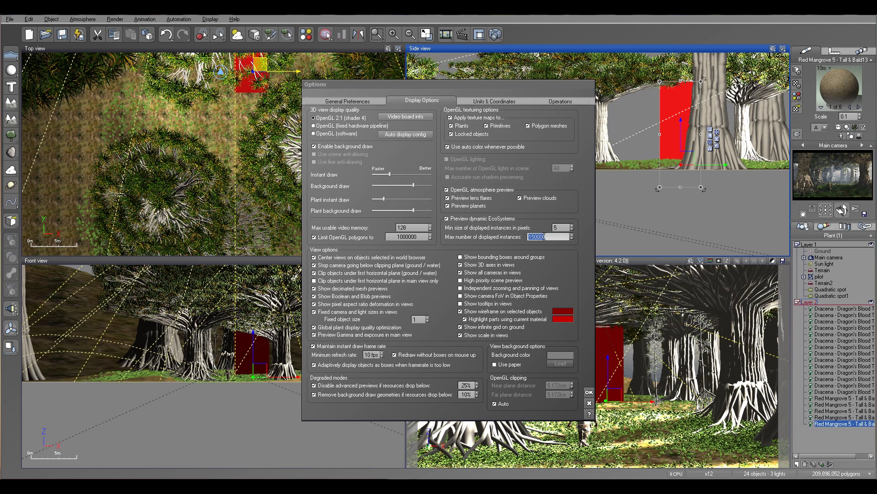
pyautogui.write('00')
pyautogui.doubleClick(406, 236)
pyautogui.click(401, 237)
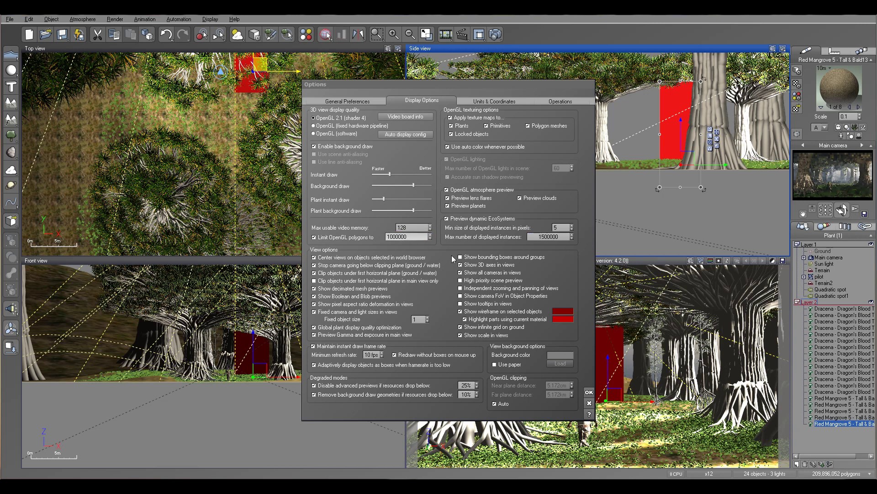
pyautogui.click(589, 392)
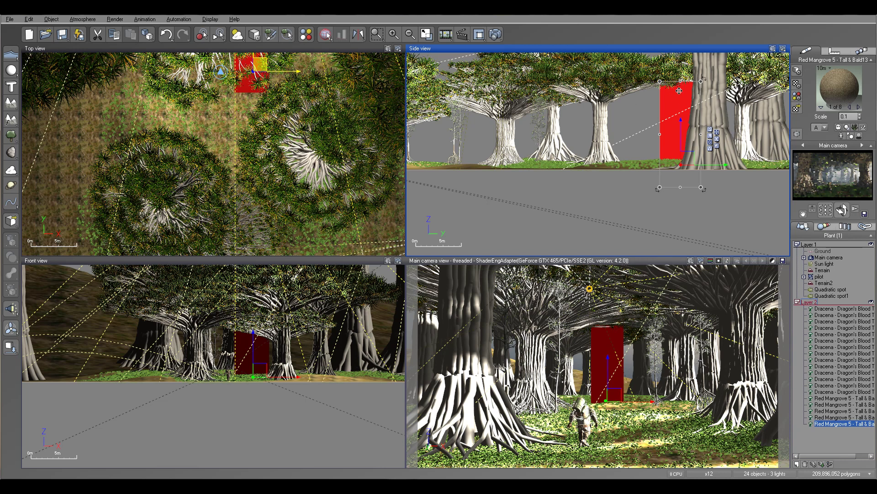
# Step: Add a sixth Red Mangrove 5 - Tall & Bald and place it in the right foreground of the camera view
pyautogui.moveTo(335, 206); pyautogui.dragTo(346, 11, button='right')
pyautogui.moveTo(358, 194); pyautogui.dragTo(356, 149, button='right')
pyautogui.click(11, 135)
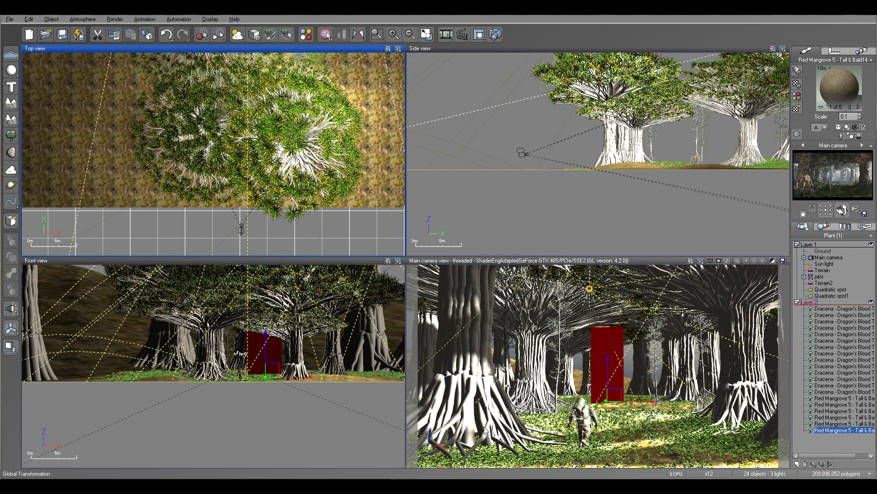
pyautogui.click(214, 153)
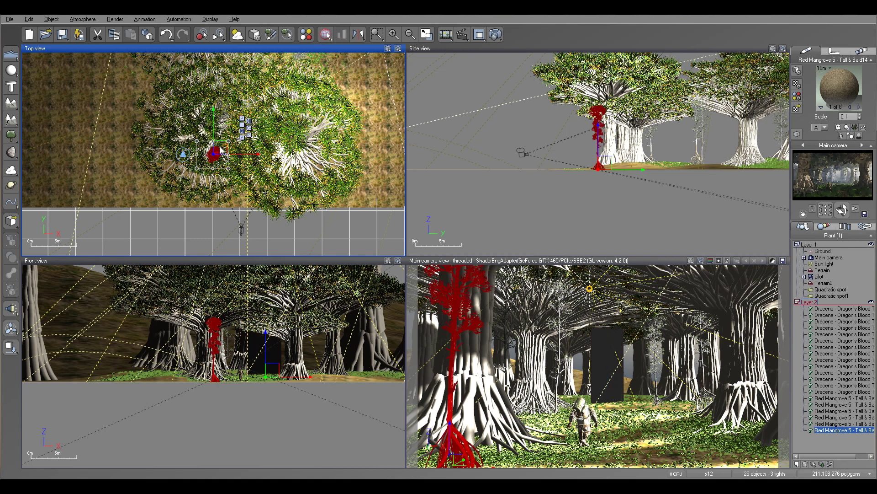
pyautogui.moveTo(221, 151); pyautogui.dragTo(274, 167)
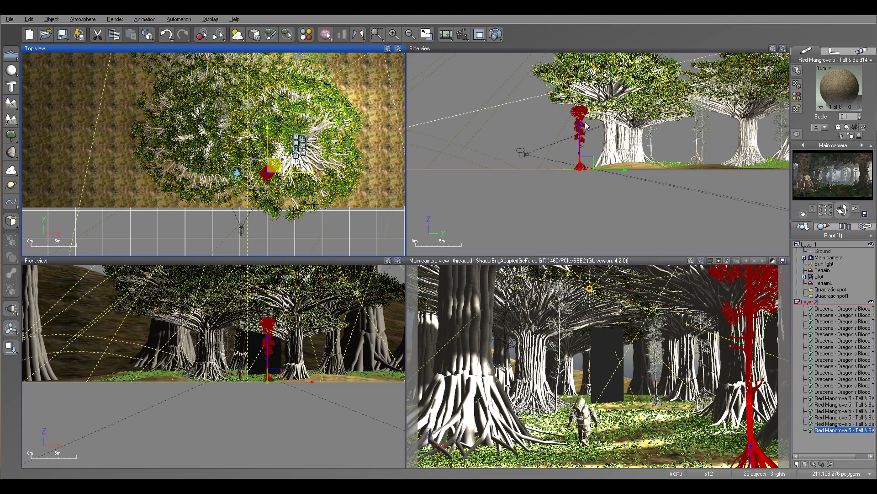
# Step: Scale down the foreground mangrove, raise it to ground level, and nudge it slightly inward into the camera frame
pyautogui.click(596, 103)
pyautogui.moveTo(595, 98); pyautogui.dragTo(580, 157)
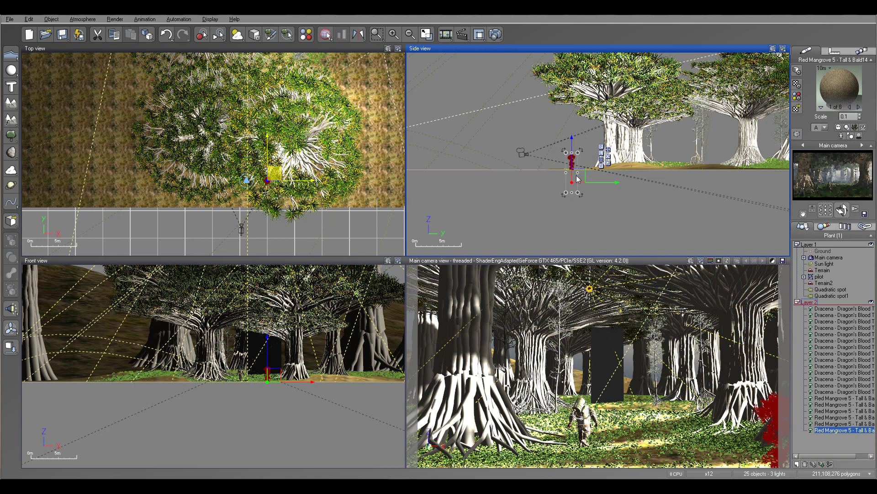
pyautogui.scroll(3, 578, 174)
pyautogui.moveTo(572, 182); pyautogui.dragTo(578, 160)
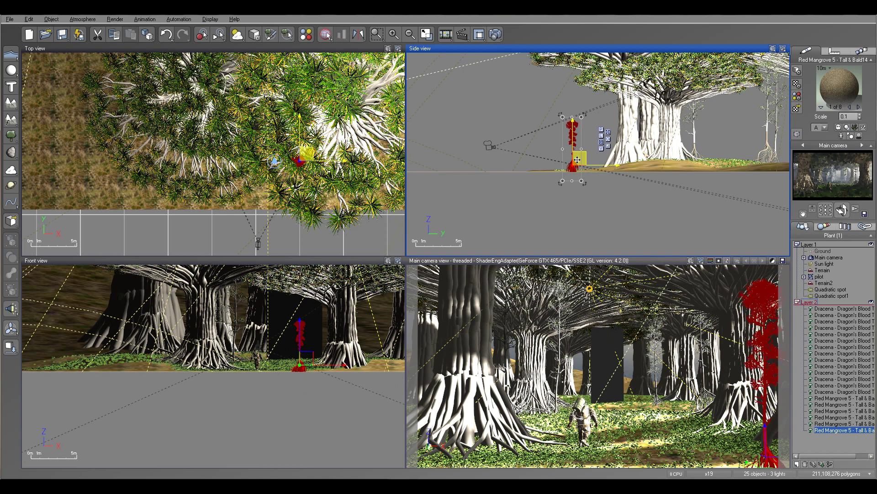
pyautogui.click(306, 157)
pyautogui.moveTo(306, 157); pyautogui.dragTo(304, 154)
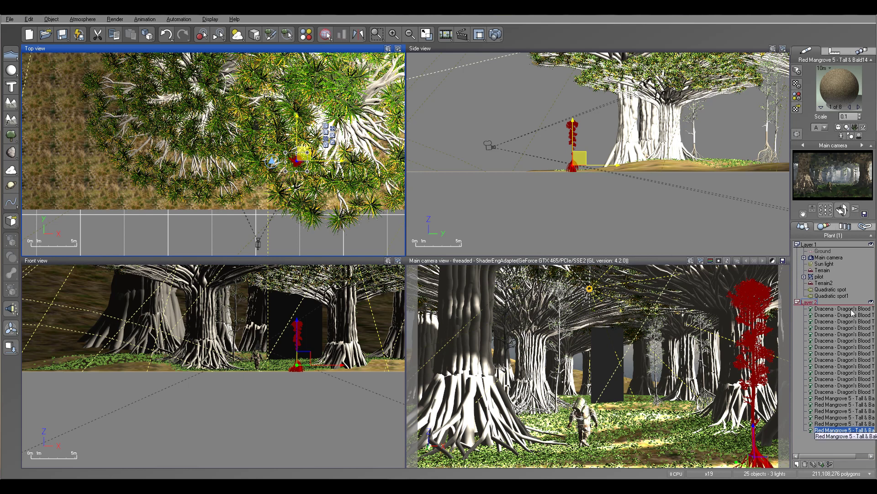
# Step: Hide Layer 2 with all its trees and select Terrain2 in Layer 1
pyautogui.click(871, 302)
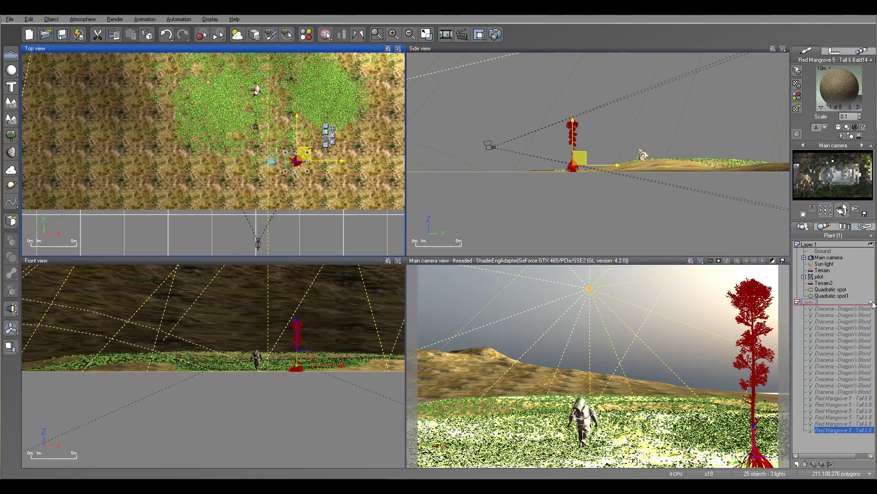
pyautogui.click(824, 284)
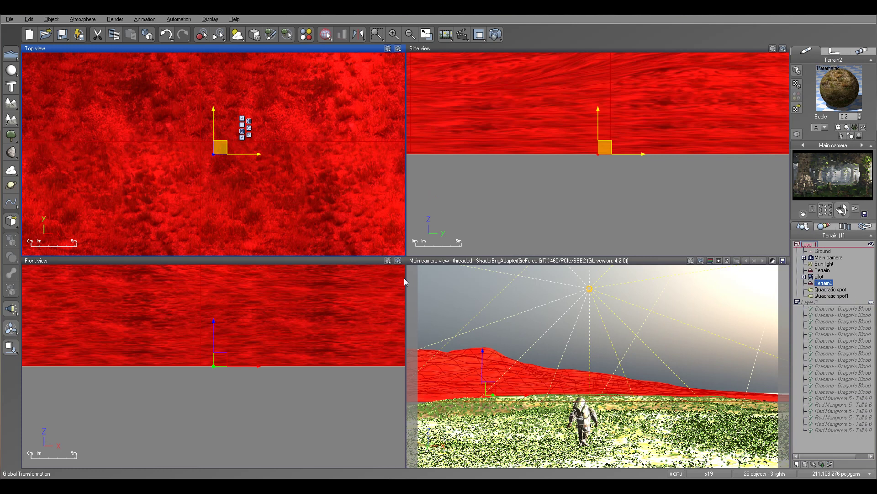
pyautogui.scroll(-3, 226, 124)
pyautogui.scroll(-6, 225, 124)
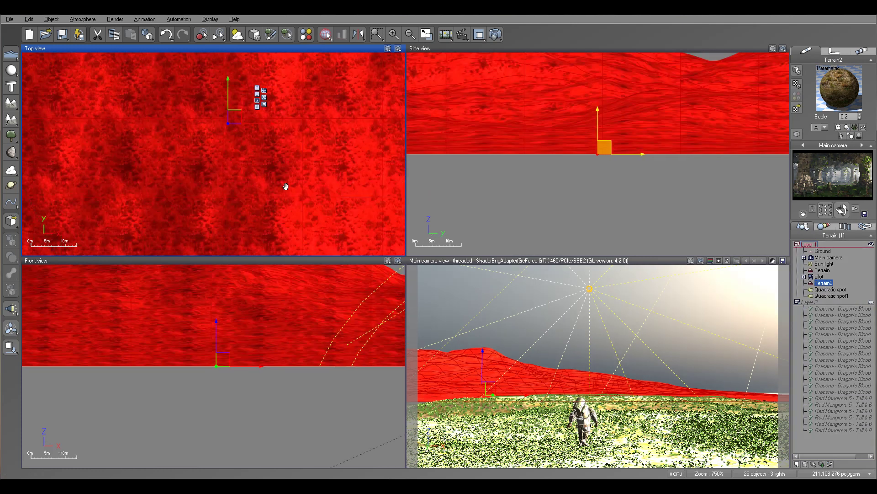
pyautogui.moveTo(289, 194); pyautogui.dragTo(186, 70, button='right')
pyautogui.moveTo(353, 252); pyautogui.dragTo(355, 150, button='right')
pyautogui.scroll(6, 356, 150)
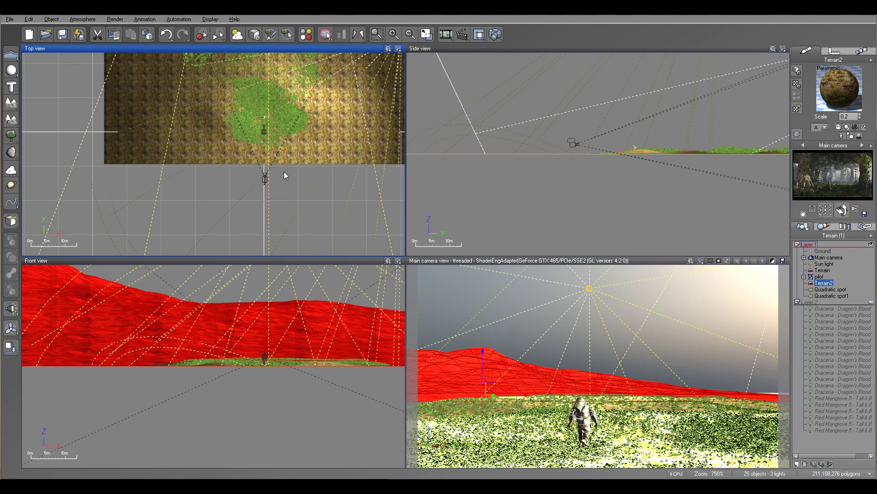
pyautogui.scroll(4, 276, 165)
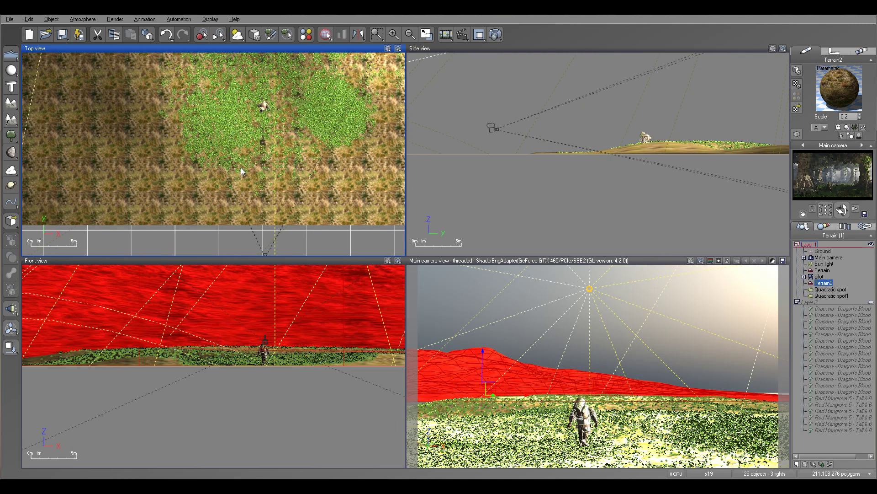
# Step: Add a Small Palm from the Grasses - Plants collection and place it in the foreground between the camera and the pilot
pyautogui.click(11, 136)
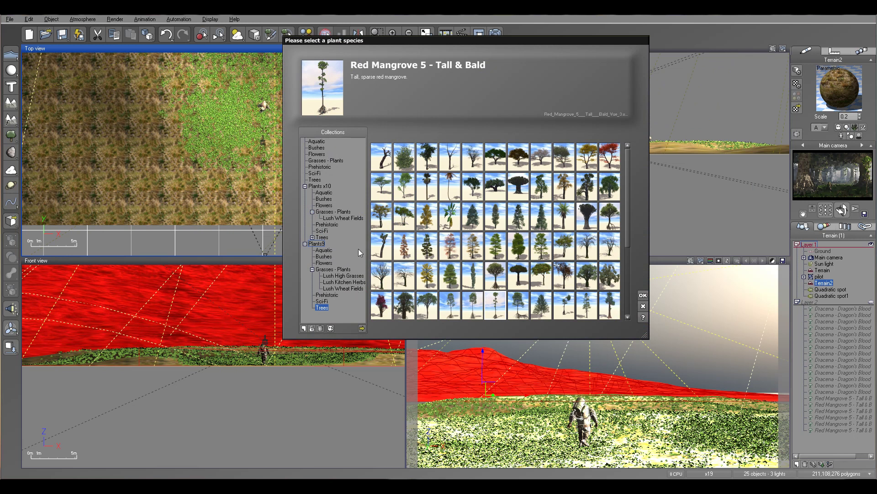
pyautogui.click(324, 257)
pyautogui.click(564, 161)
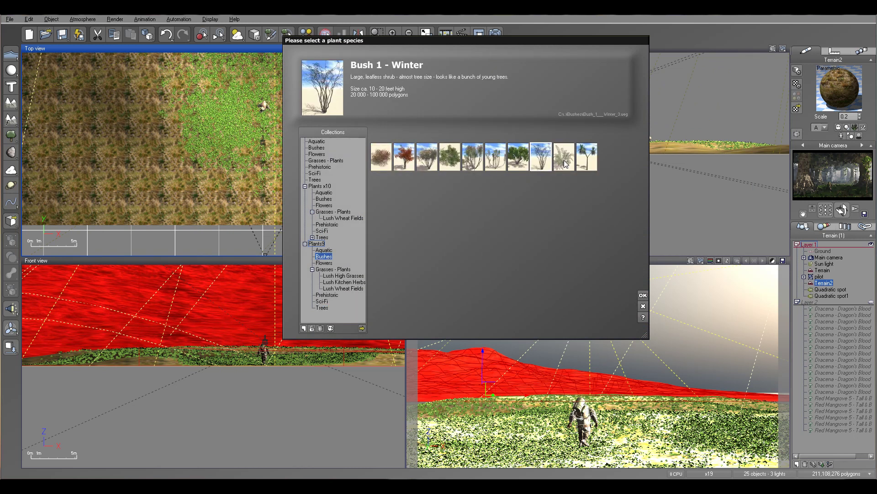
pyautogui.click(333, 271)
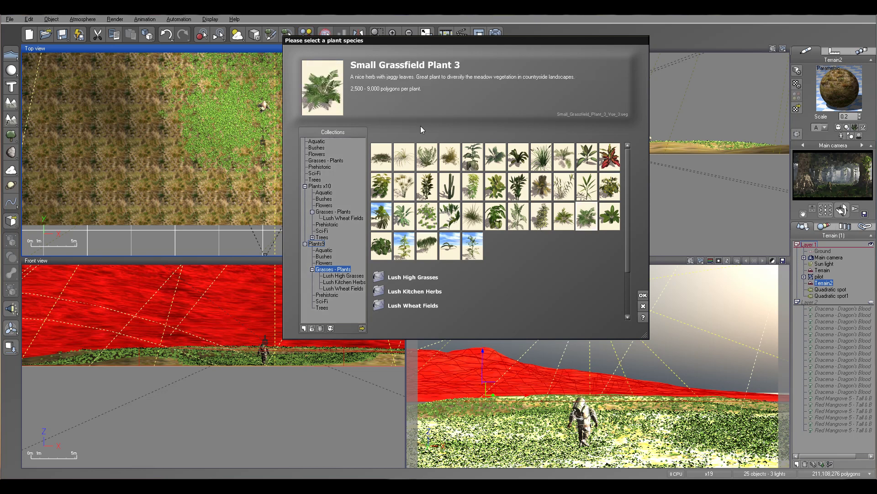
pyautogui.click(496, 158)
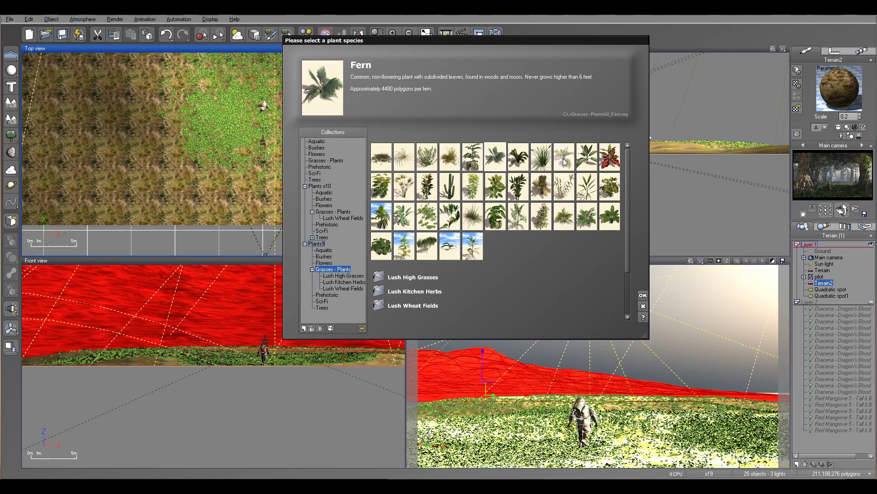
pyautogui.click(564, 160)
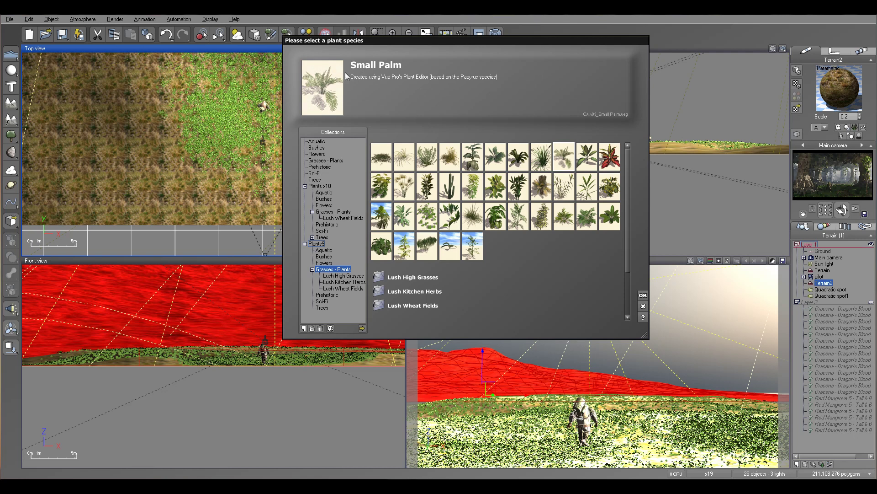
pyautogui.click(643, 295)
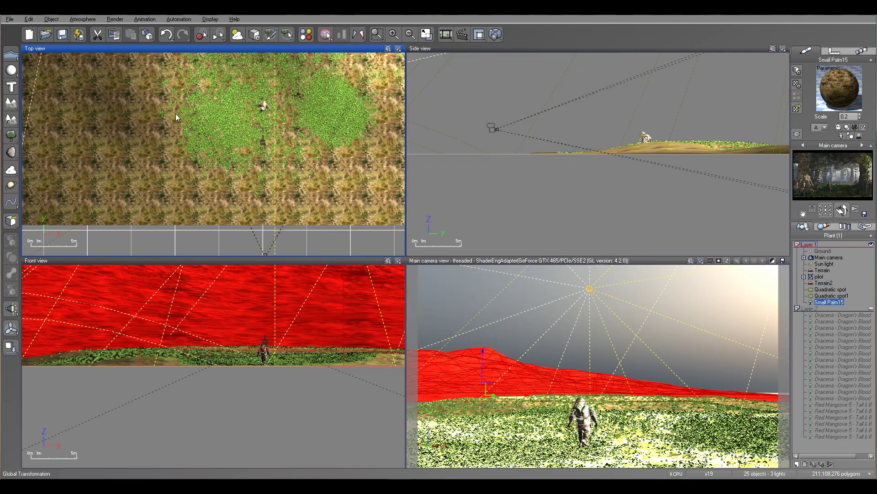
pyautogui.moveTo(219, 149); pyautogui.dragTo(246, 164)
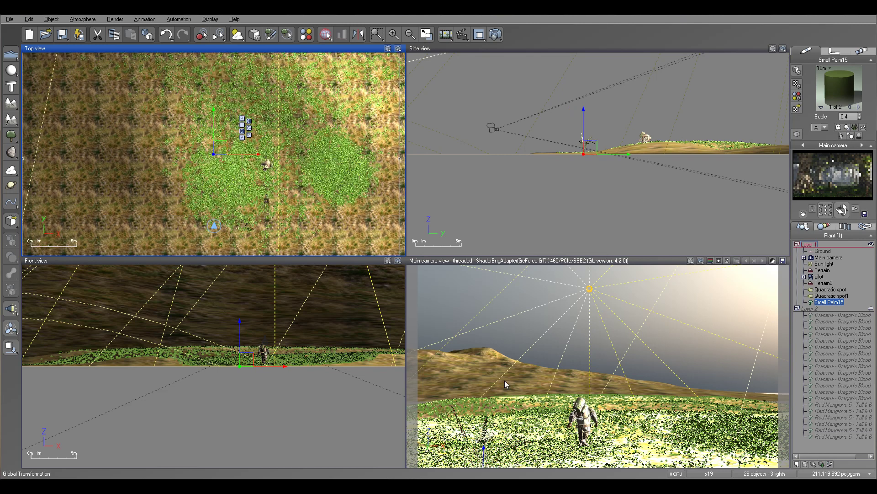
# Step: Move Dracena - Dragon's Blood Tree2 from the hidden Layer 2 into Layer 1
pyautogui.click(830, 322)
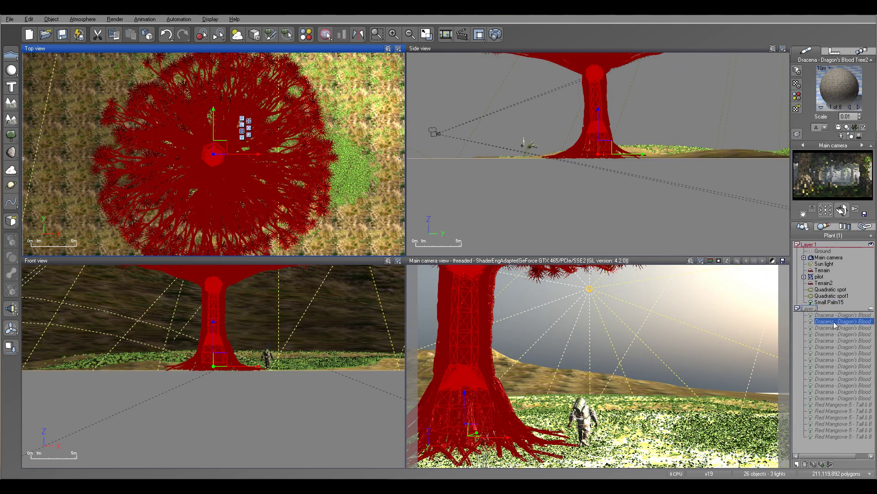
pyautogui.press('Up')
pyautogui.moveTo(835, 319); pyautogui.dragTo(839, 307)
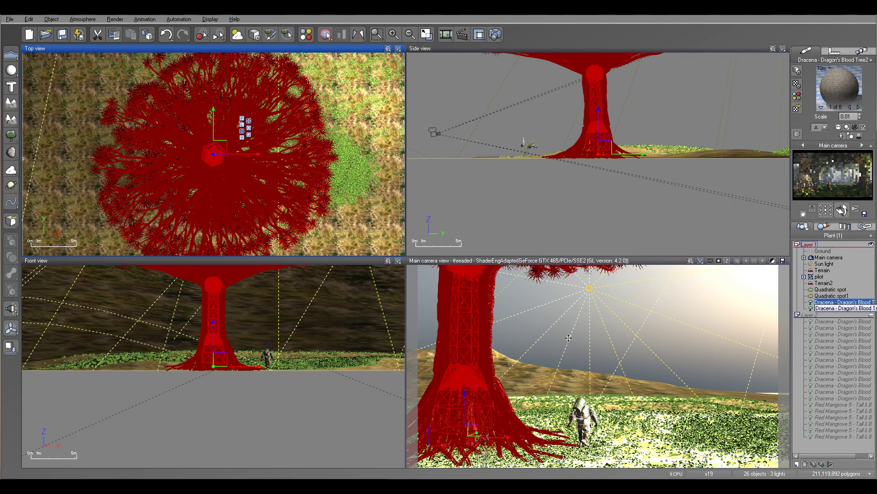
# Step: Move the Small Palm against the pilot-side roots of Dragon's Blood Tree2, raise it to the terrain surface, and shift it slightly toward the camera
pyautogui.moveTo(607, 145); pyautogui.dragTo(649, 140)
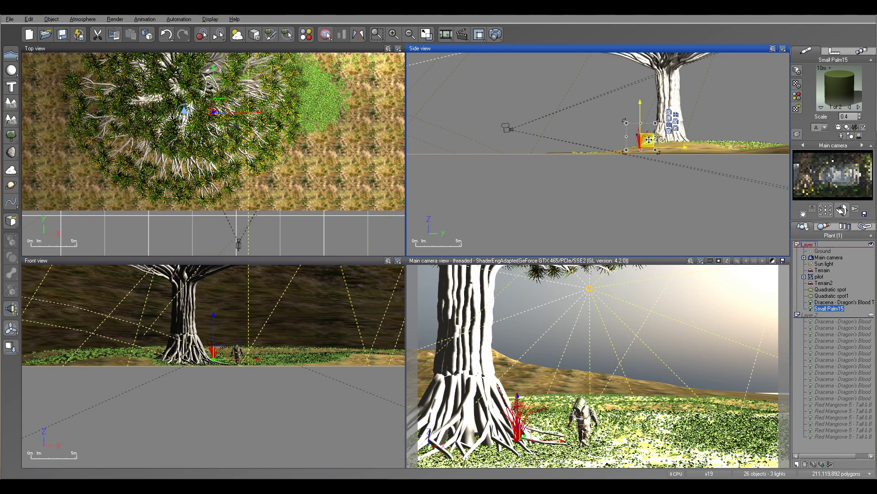
pyautogui.scroll(3, 215, 109)
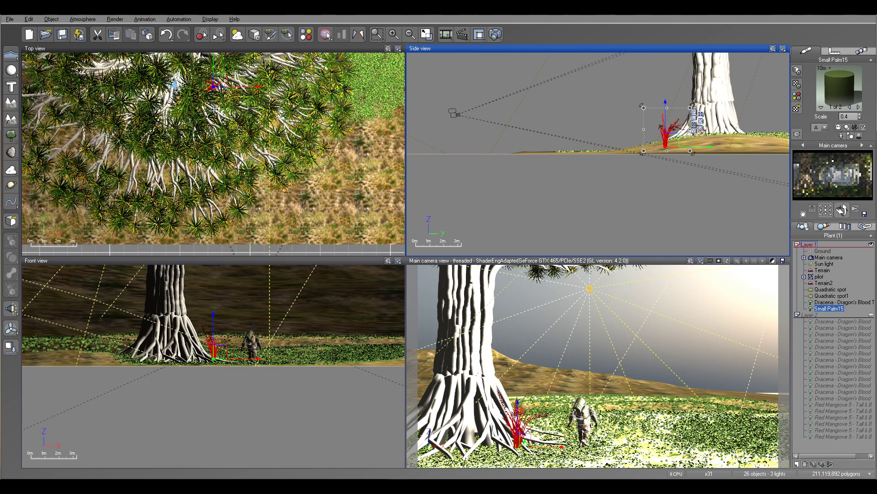
pyautogui.moveTo(215, 109); pyautogui.dragTo(214, 120)
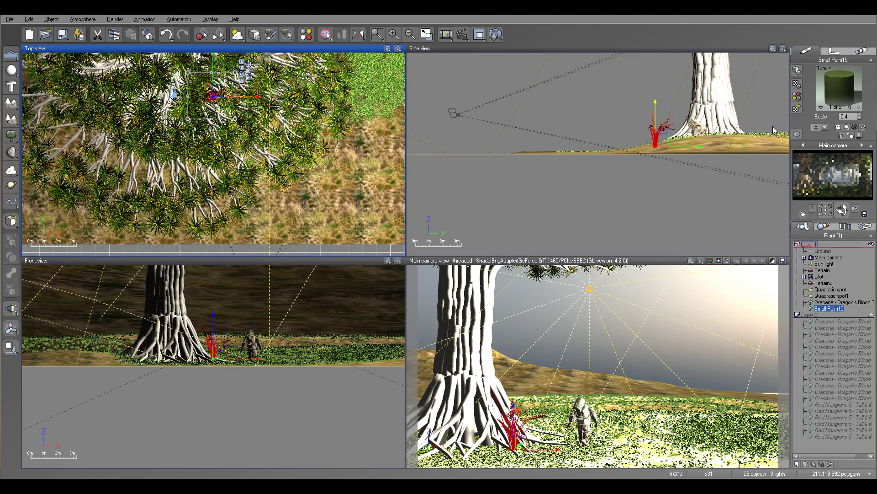
# Step: Add two more Small Palms and place them in the foreground in front of Dragon's Blood Tree2's roots
pyautogui.click(11, 135)
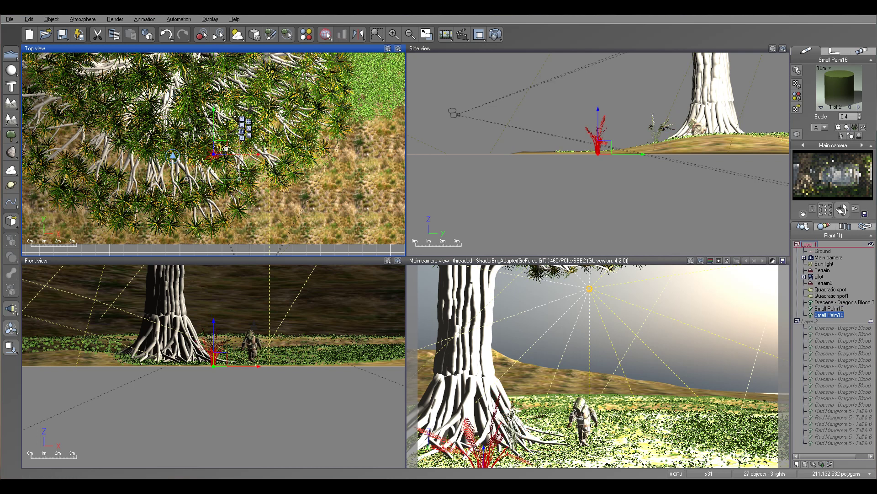
pyautogui.moveTo(222, 148); pyautogui.dragTo(219, 146)
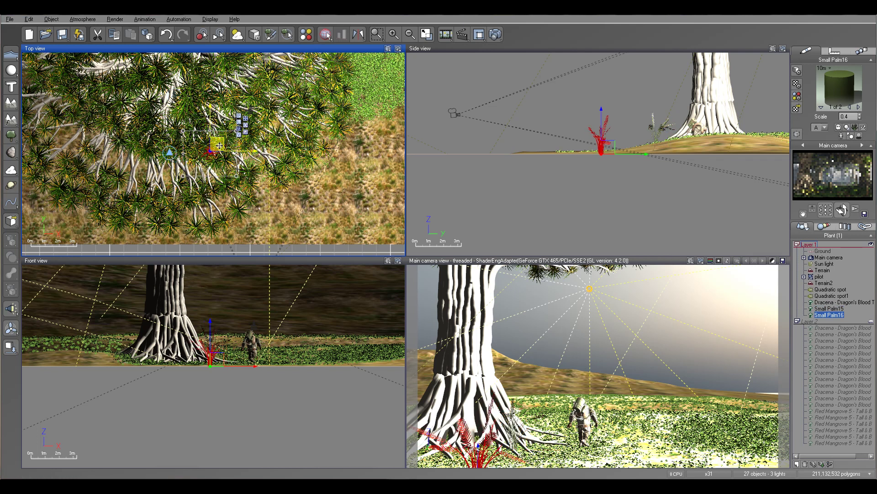
pyautogui.click(11, 135)
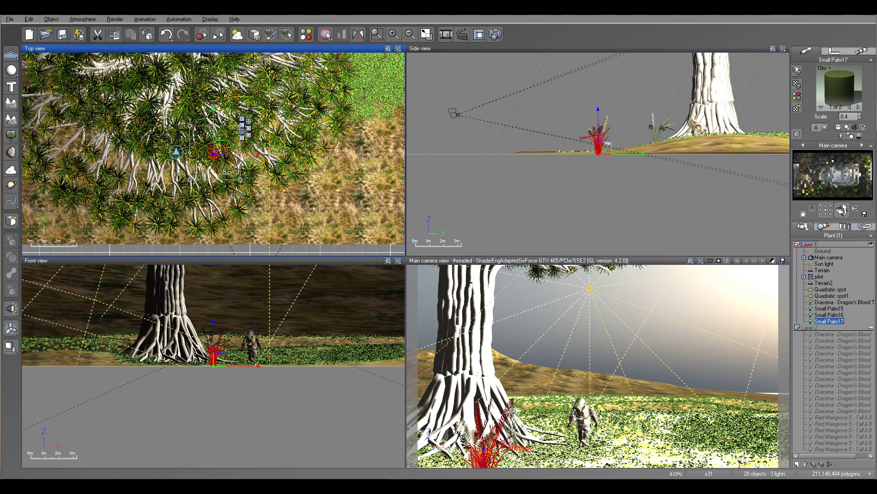
pyautogui.moveTo(222, 148); pyautogui.dragTo(211, 158)
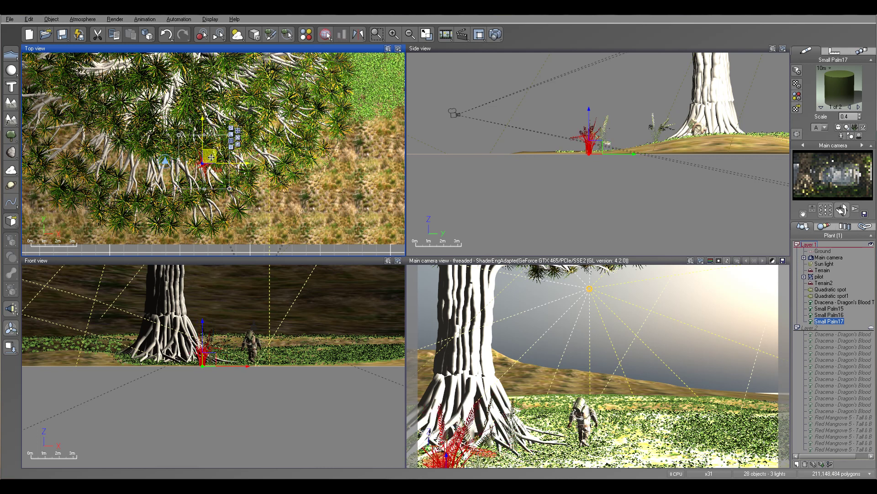
# Step: Add two more Small Palms and place them around the pilot-side roots of Dragon's Blood Tree2
pyautogui.click(11, 135)
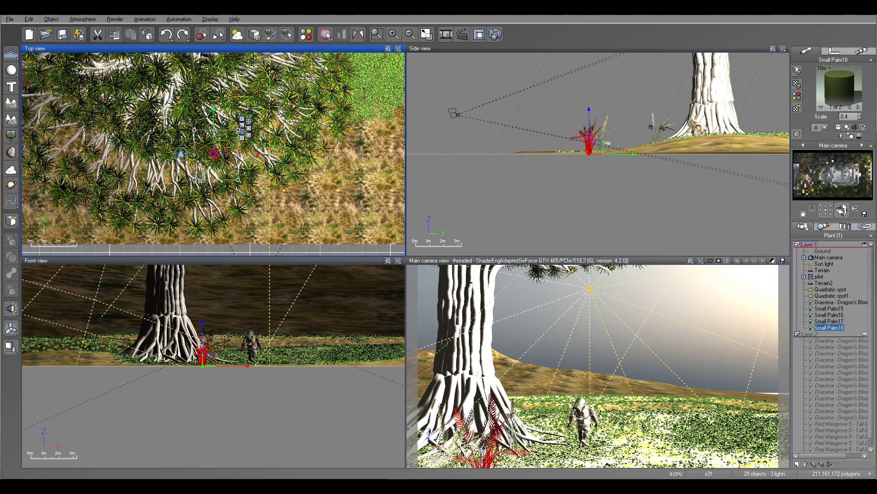
pyautogui.moveTo(200, 150); pyautogui.dragTo(225, 135)
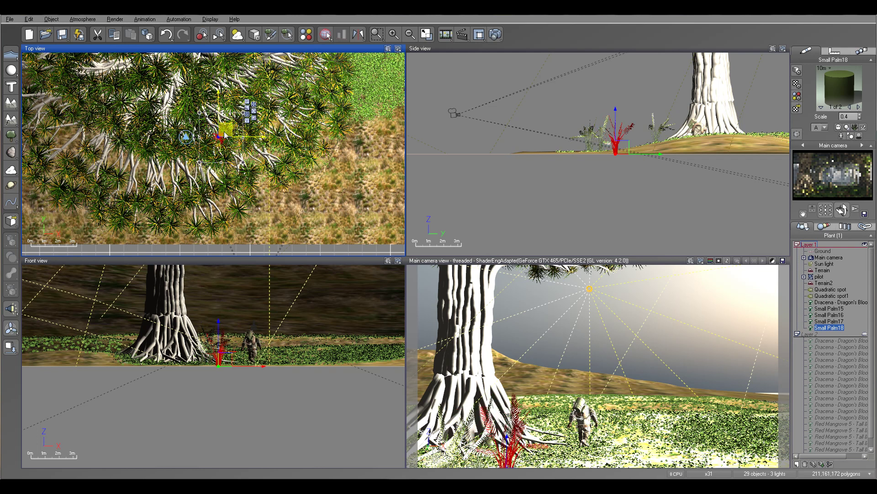
pyautogui.click(11, 136)
pyautogui.moveTo(223, 148); pyautogui.dragTo(208, 151)
# Step: Render the main camera view, accept the post-render options, and check the palms before closing the render
pyautogui.click(497, 34)
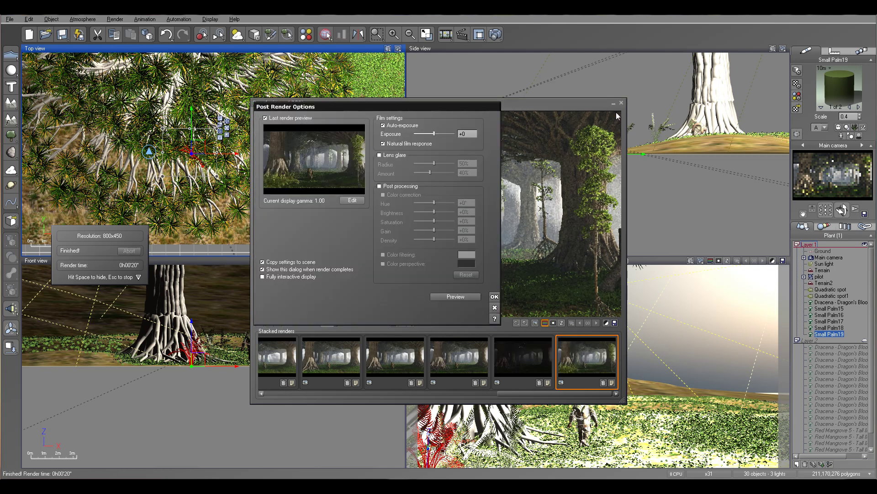
pyautogui.click(494, 296)
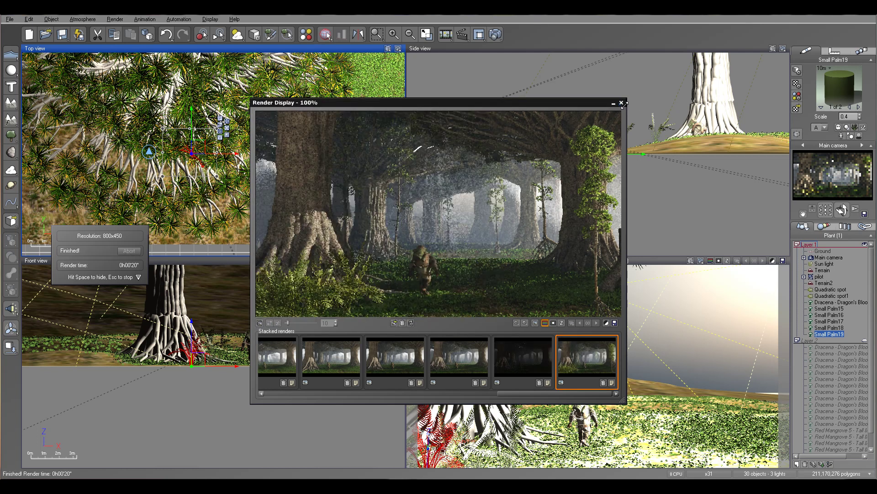
pyautogui.click(621, 102)
# Step: Move Small Palm19 to the far side of the pilot, away from Dragon's Blood Tree2, and raise it to the terrain surface
pyautogui.moveTo(196, 148); pyautogui.dragTo(341, 95)
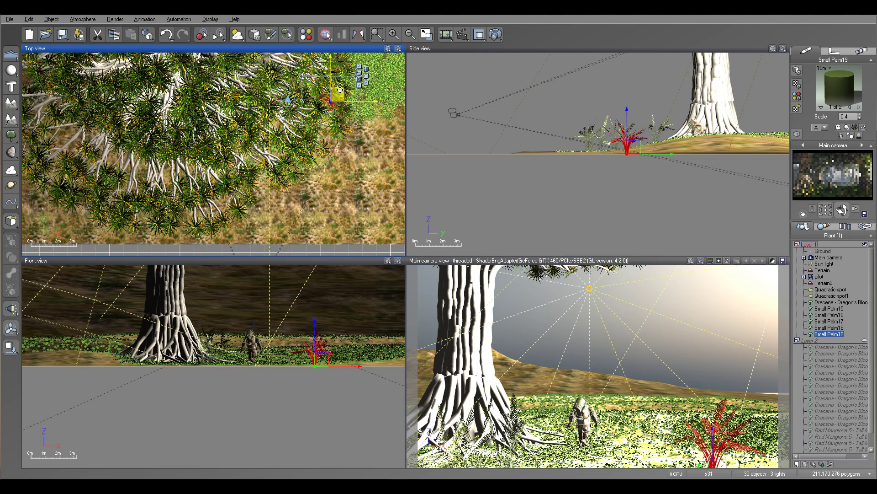
pyautogui.moveTo(295, 135); pyautogui.dragTo(256, 237, button='right')
pyautogui.moveTo(292, 224); pyautogui.dragTo(318, 132)
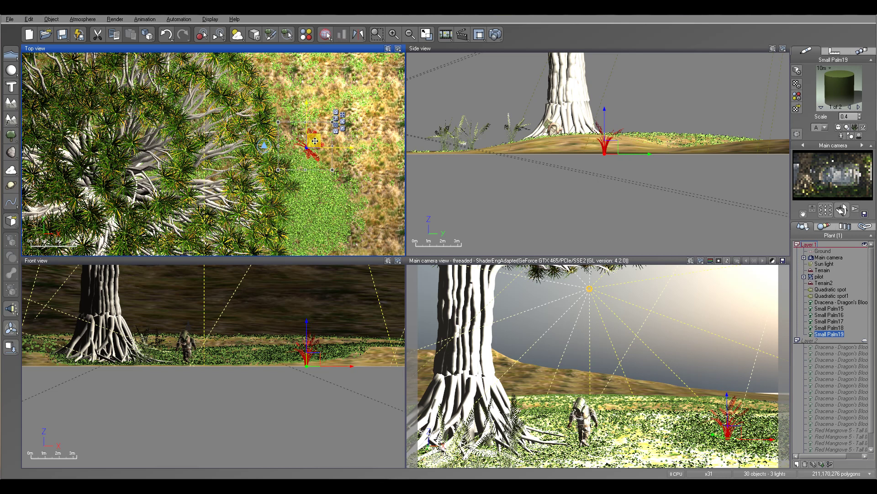
pyautogui.moveTo(607, 139)
pyautogui.mouseDown()
pyautogui.moveTo(612, 98)
pyautogui.moveTo(614, 132)
pyautogui.mouseUp()
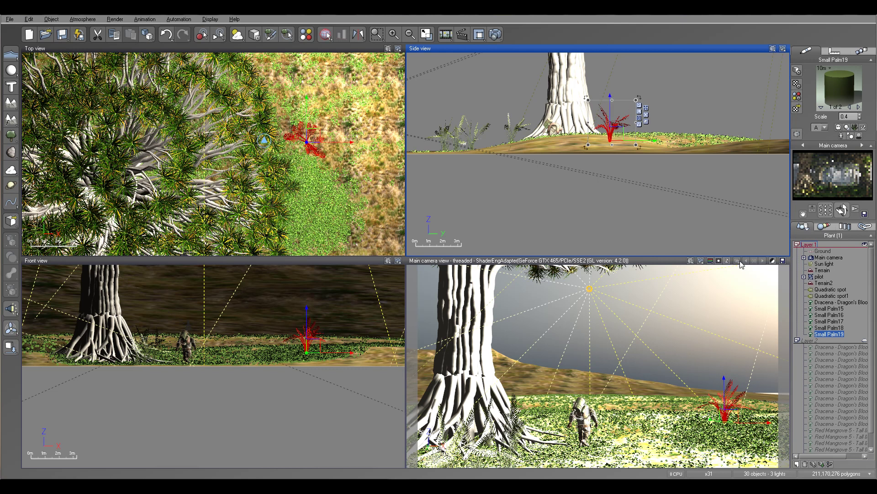
# Step: Move the first hidden Dracena - Dragon's Blood Tree from Layer 2 into Layer 1 and place Small Palm19 against its camera-side roots
pyautogui.click(832, 346)
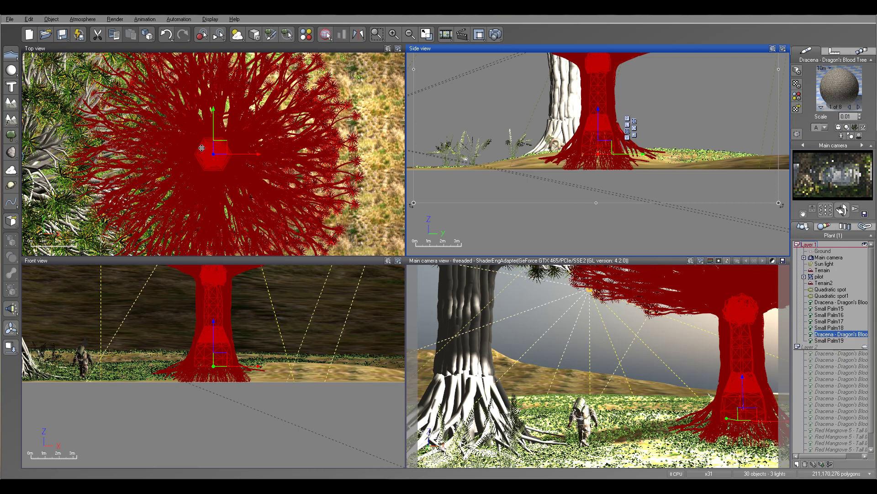
pyautogui.moveTo(206, 130); pyautogui.dragTo(226, 46)
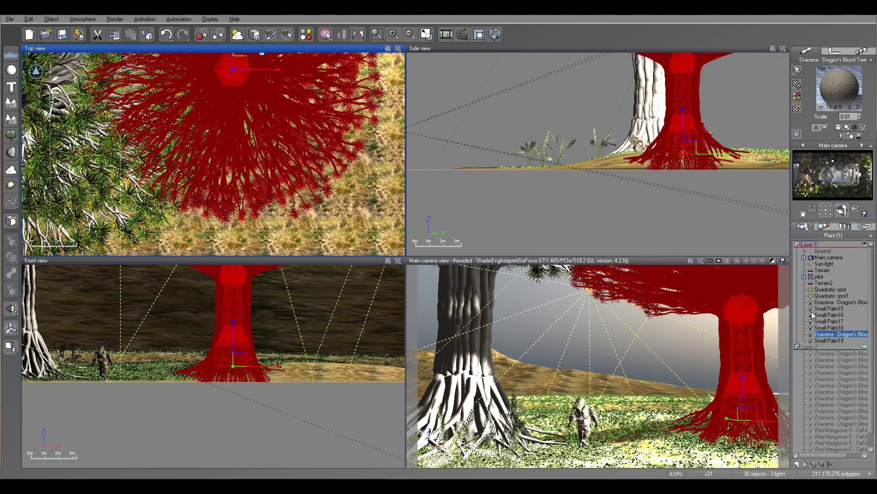
pyautogui.click(829, 341)
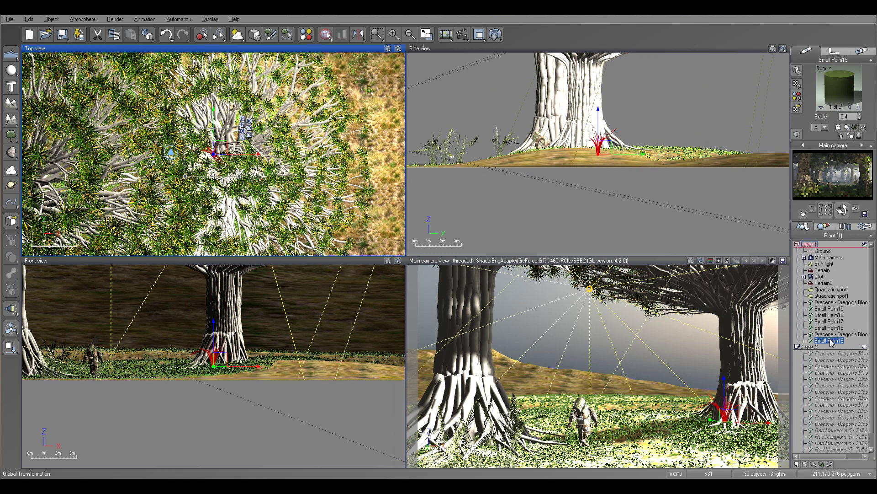
pyautogui.moveTo(624, 153); pyautogui.dragTo(575, 153)
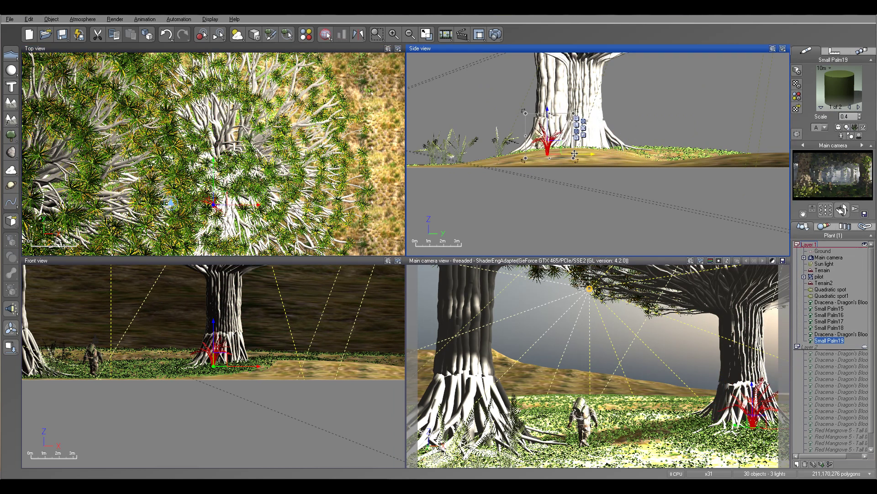
# Step: Move Small Palm18 beside the roots of the second Dragon's Blood Tree and raise it to the terrain surface
pyautogui.click(830, 328)
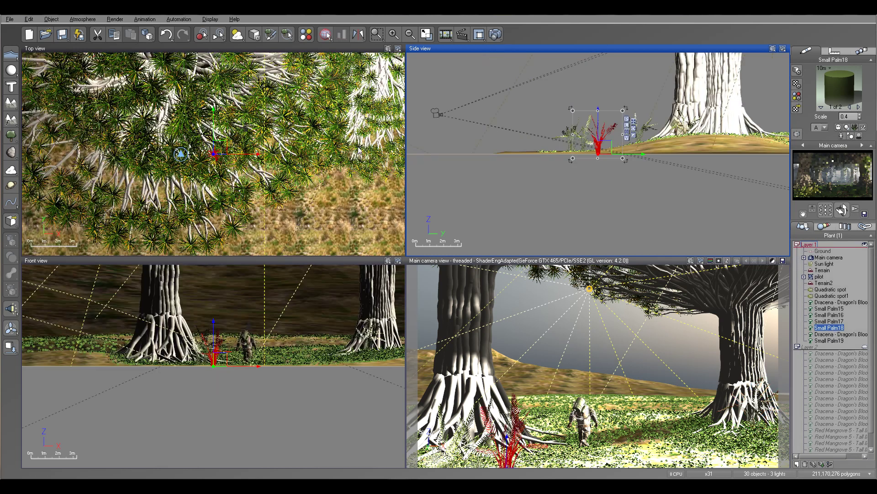
pyautogui.moveTo(214, 154); pyautogui.dragTo(346, 74)
pyautogui.moveTo(668, 147); pyautogui.dragTo(671, 146)
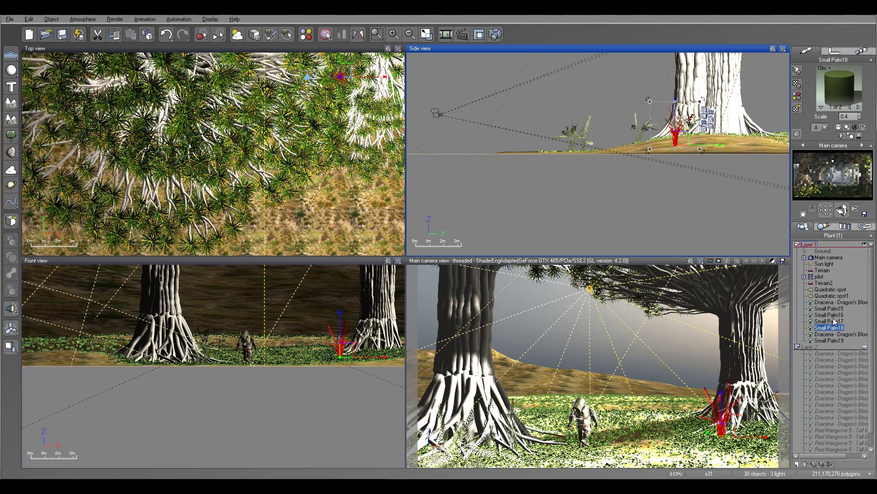
pyautogui.moveTo(342, 76); pyautogui.dragTo(355, 78)
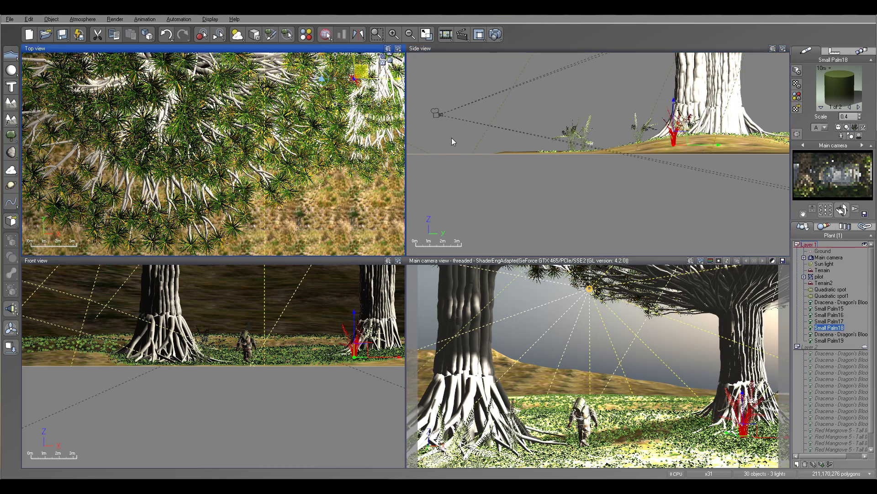
# Step: Move Small Palm17 into the background between the pilot and the second Dragon's Blood Tree
pyautogui.click(828, 321)
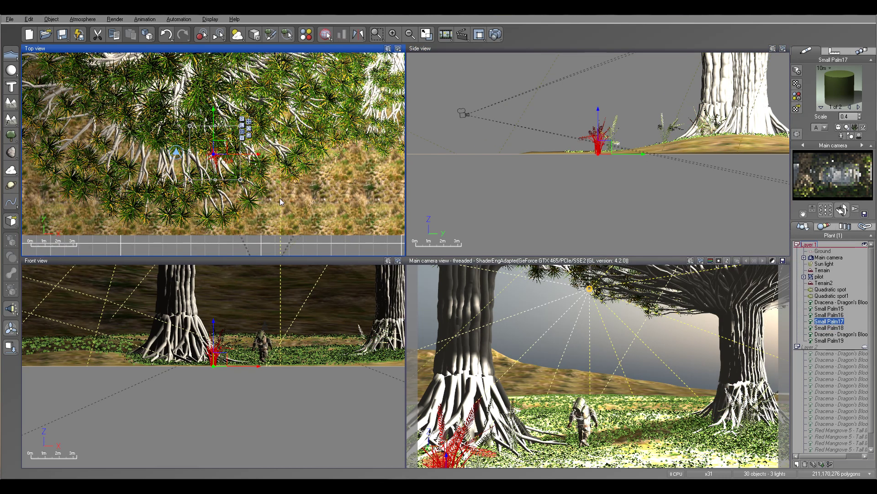
pyautogui.scroll(-3, 263, 166)
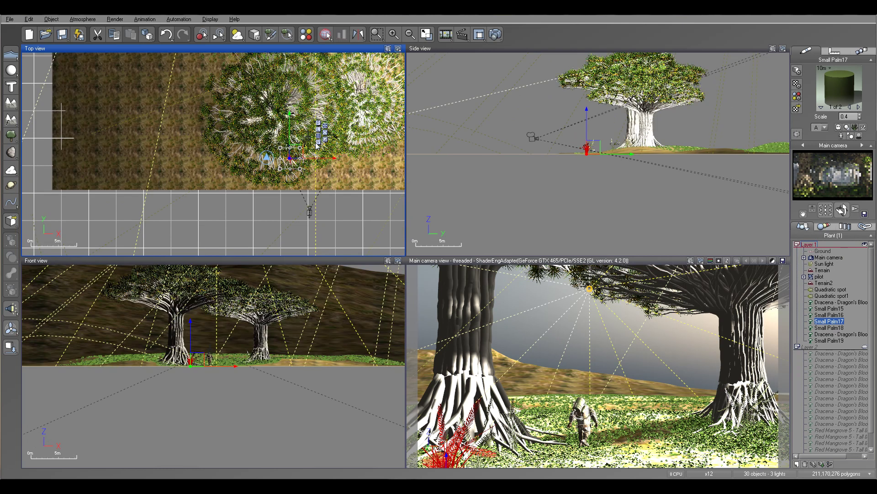
pyautogui.moveTo(246, 212); pyautogui.dragTo(313, 49)
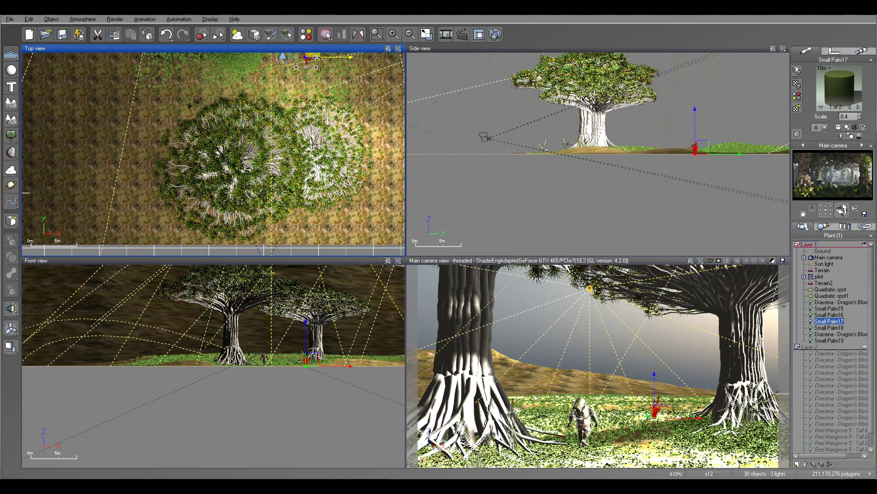
# Step: Render the main camera view again and review the rearranged palms, keeping the post-render options
pyautogui.click(494, 37)
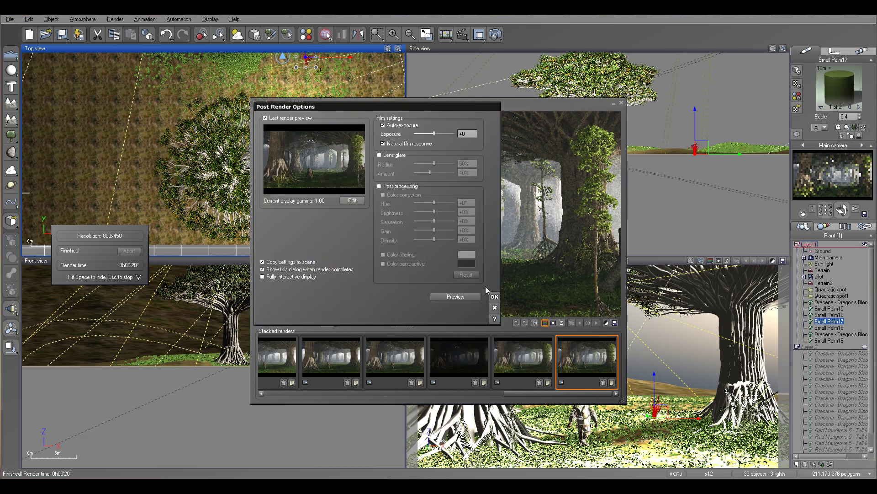
pyautogui.click(493, 297)
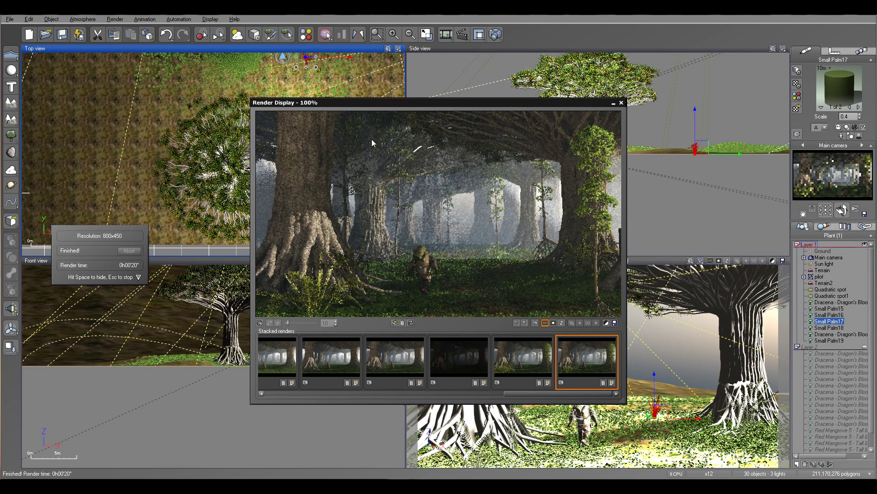
pyautogui.click(623, 103)
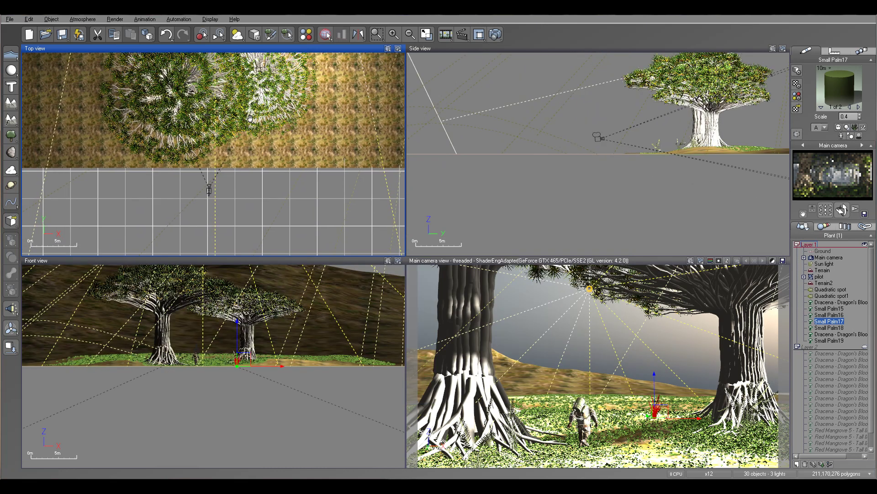
# Step: Add two Small Palms: one in the foreground before the second tree's roots, one on the terrain between the pilot and that tree
pyautogui.click(10, 136)
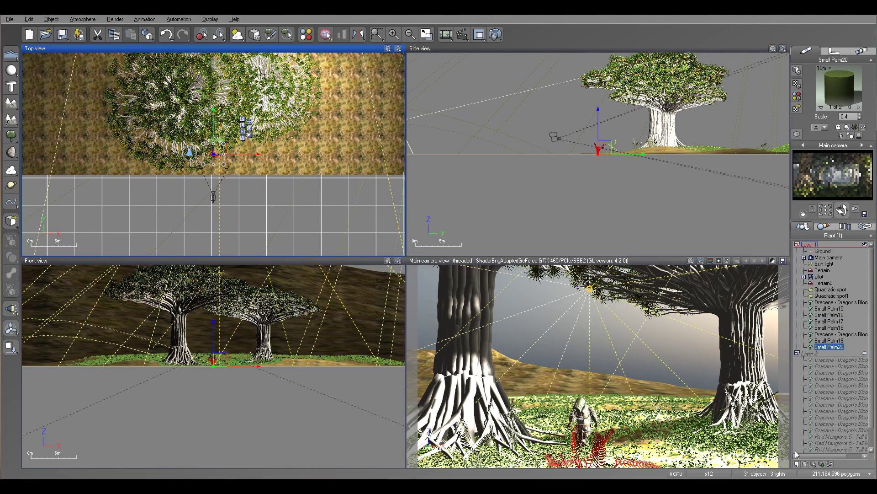
pyautogui.moveTo(220, 146); pyautogui.dragTo(249, 124)
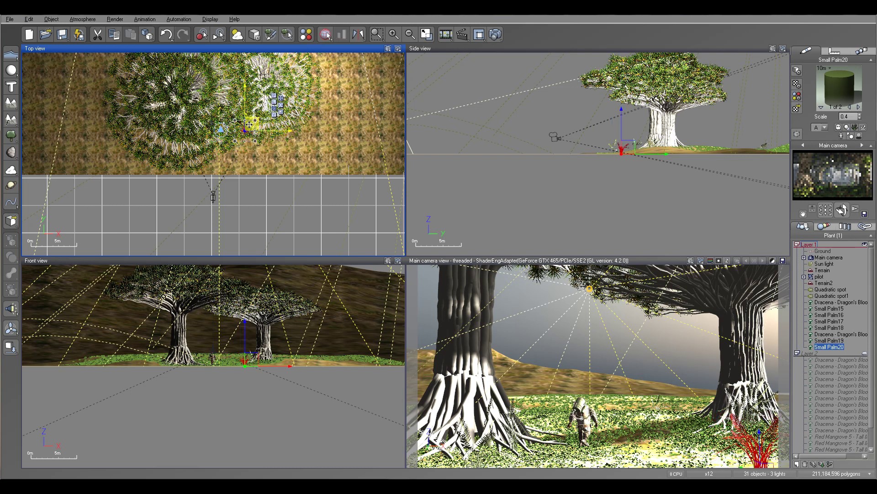
pyautogui.click(10, 136)
pyautogui.moveTo(214, 151); pyautogui.dragTo(232, 78)
pyautogui.moveTo(678, 130); pyautogui.dragTo(678, 101)
pyautogui.click(10, 349)
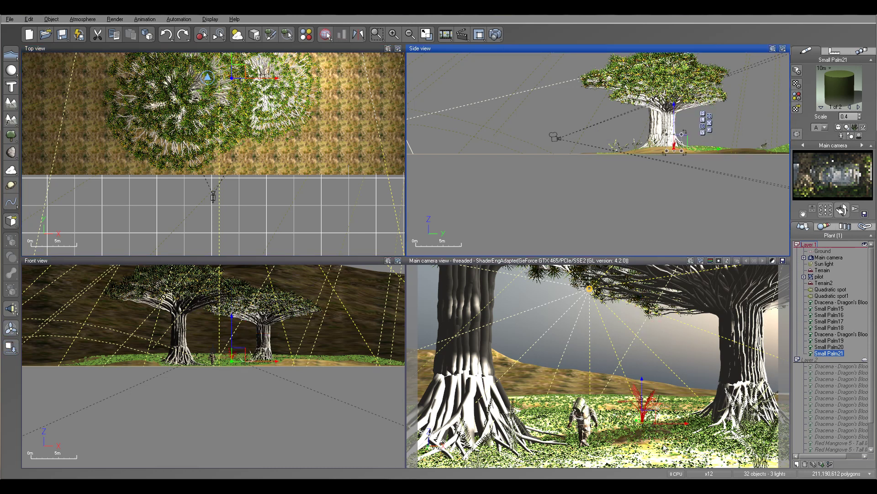
pyautogui.scroll(5, 648, 161)
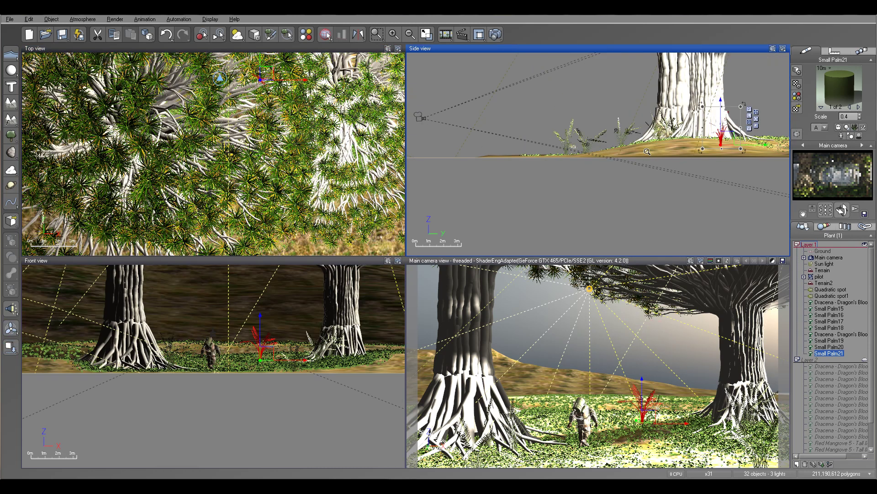
pyautogui.moveTo(596, 128); pyautogui.dragTo(586, 132)
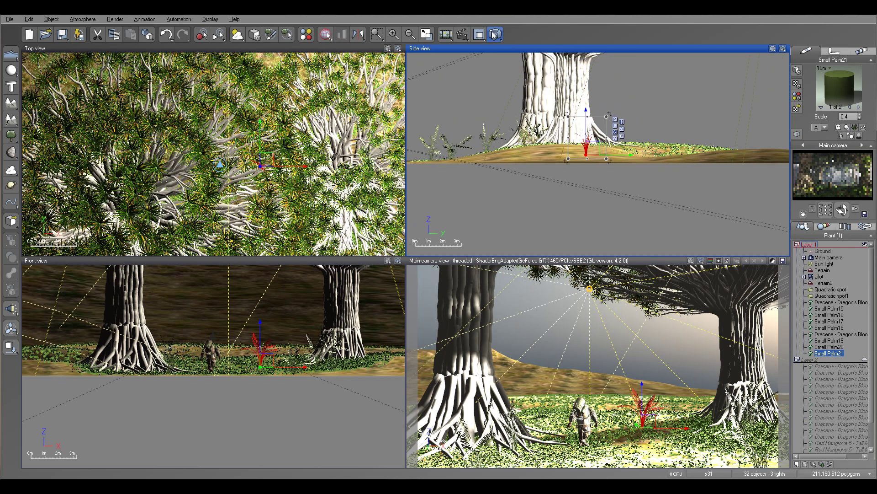
# Step: Render the scene to check the newly added palms near the second tree, and close the render display
pyautogui.click(710, 261)
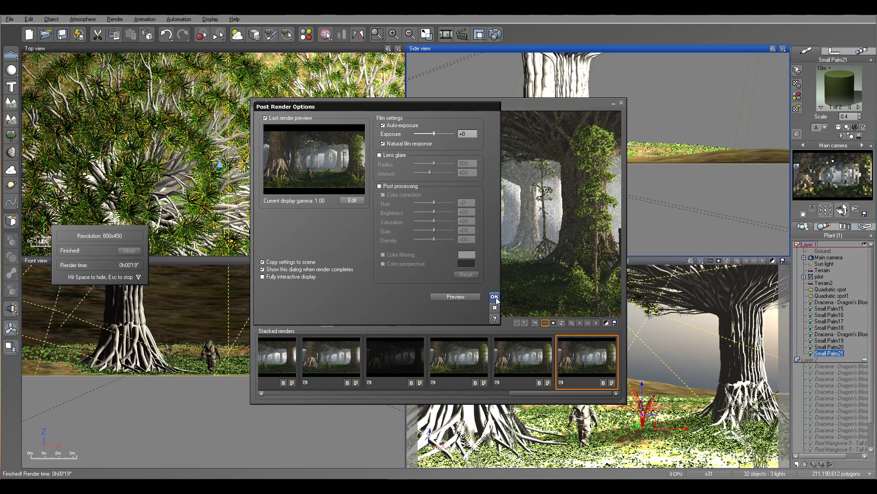
pyautogui.click(495, 297)
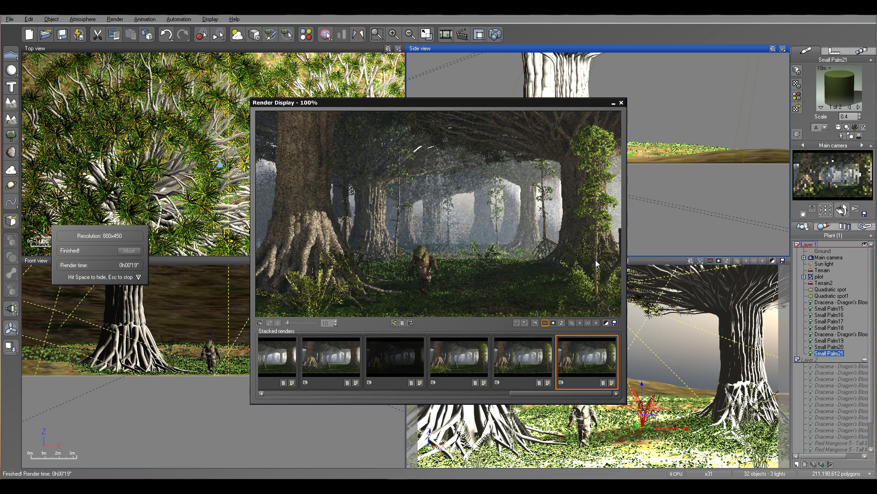
pyautogui.click(621, 103)
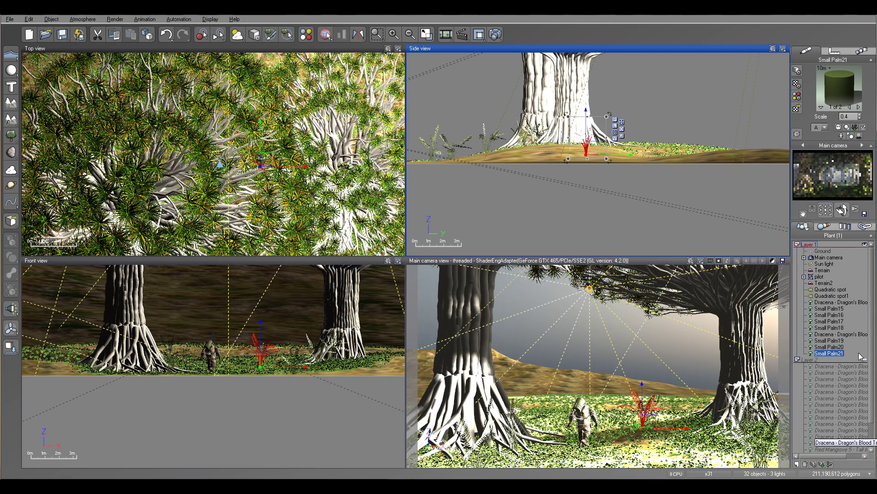
# Step: Select the foreground Red Mangrove 5 - Tall & Bald14 in Layer 2 and nudge it slightly sideways, away from the pilot
pyautogui.scroll(-3, 873, 319)
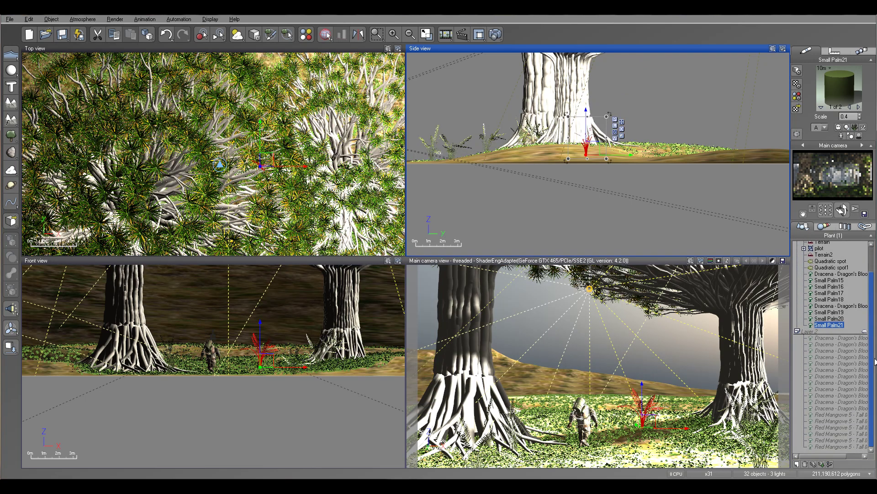
pyautogui.click(835, 446)
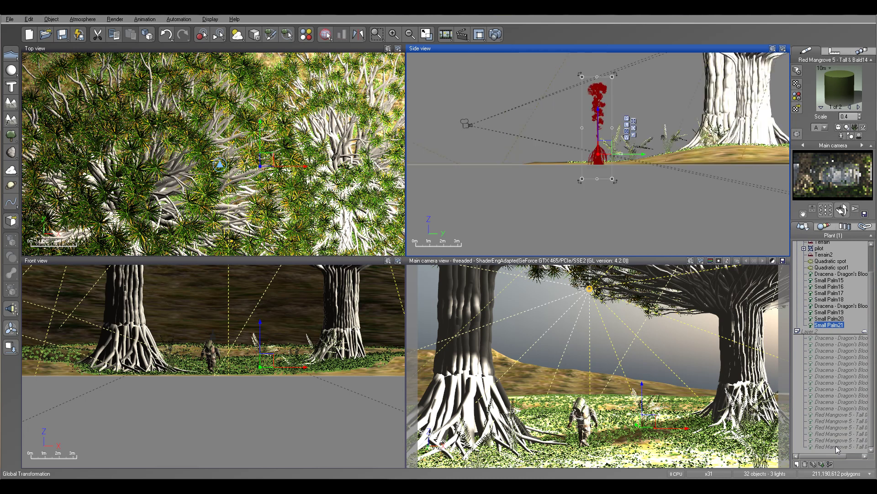
pyautogui.moveTo(254, 155); pyautogui.dragTo(257, 155)
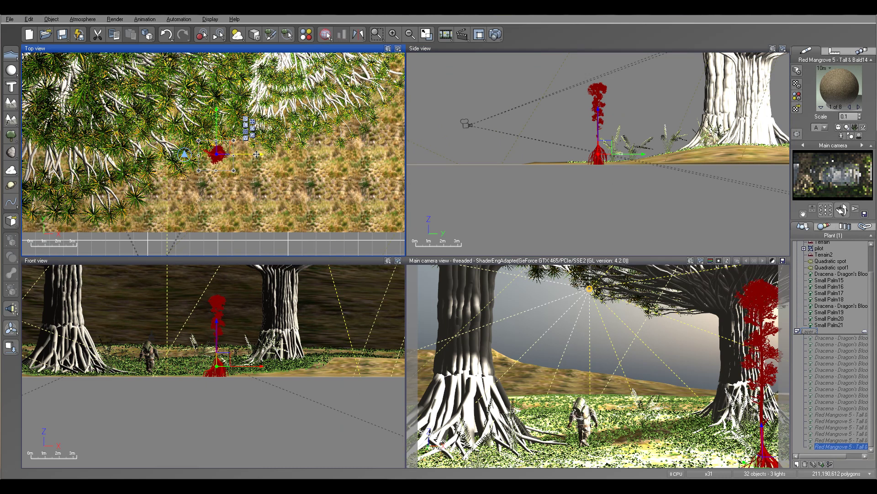
# Step: Move both Dragon's Blood Trees and all Small Palms from Layer 1 into the hidden Layer 2, and collapse Layer 2
pyautogui.click(825, 325)
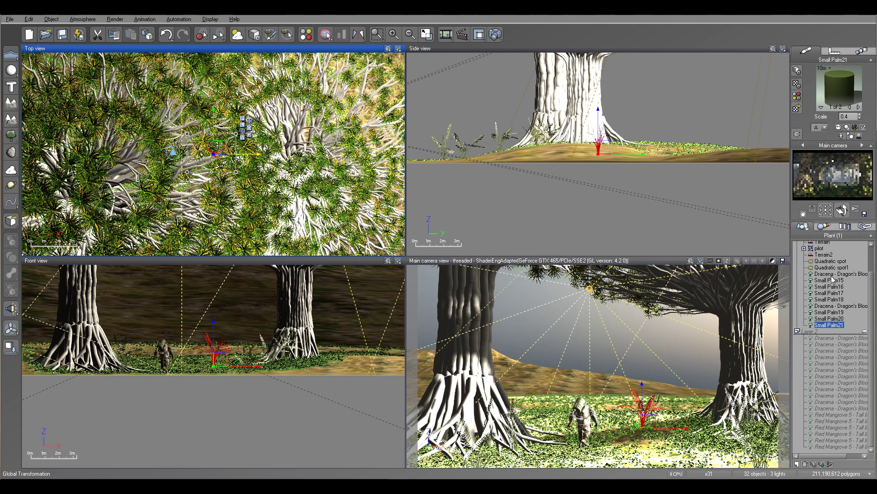
pyautogui.keyDown('shift'); pyautogui.click(831, 274); pyautogui.keyUp('shift')
pyautogui.moveTo(831, 277); pyautogui.dragTo(829, 338)
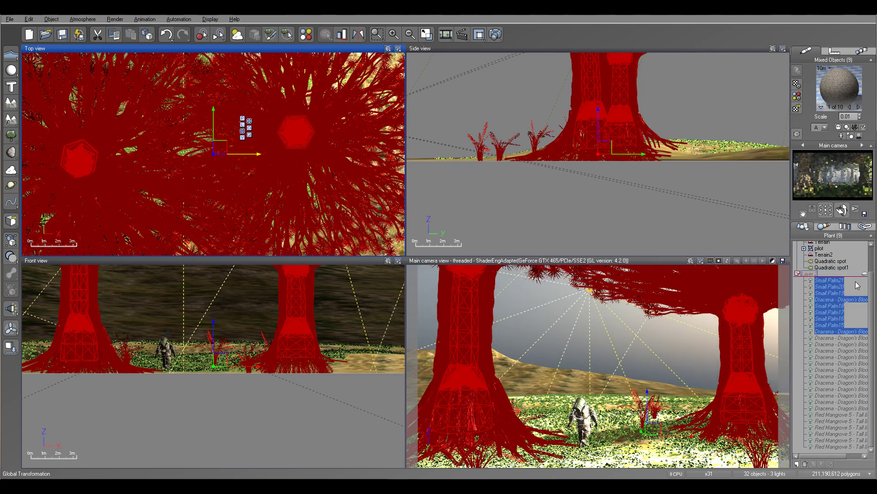
pyautogui.click(797, 273)
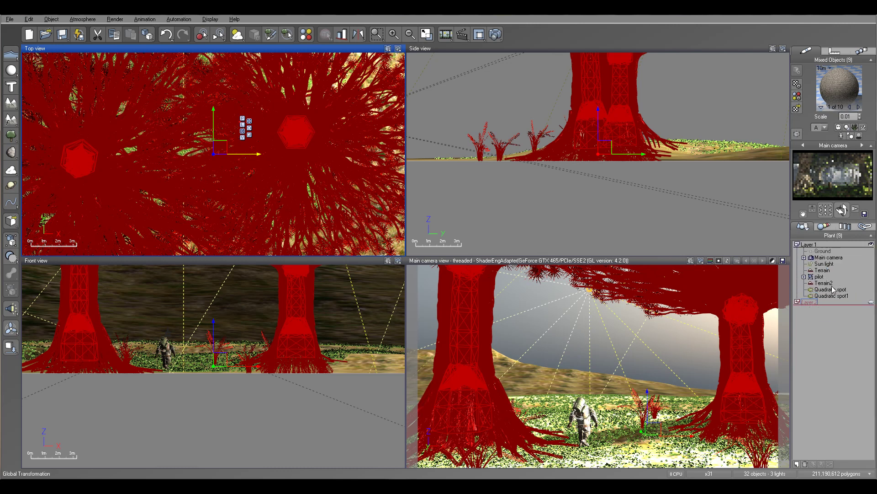
# Step: Select the light Quadratic spot in Layer 1 and set its power to 140
pyautogui.click(827, 296)
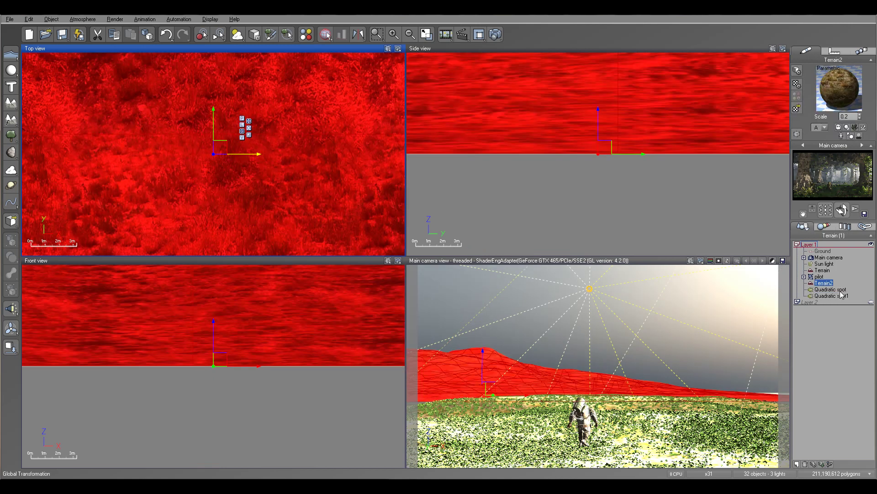
pyautogui.click(841, 290)
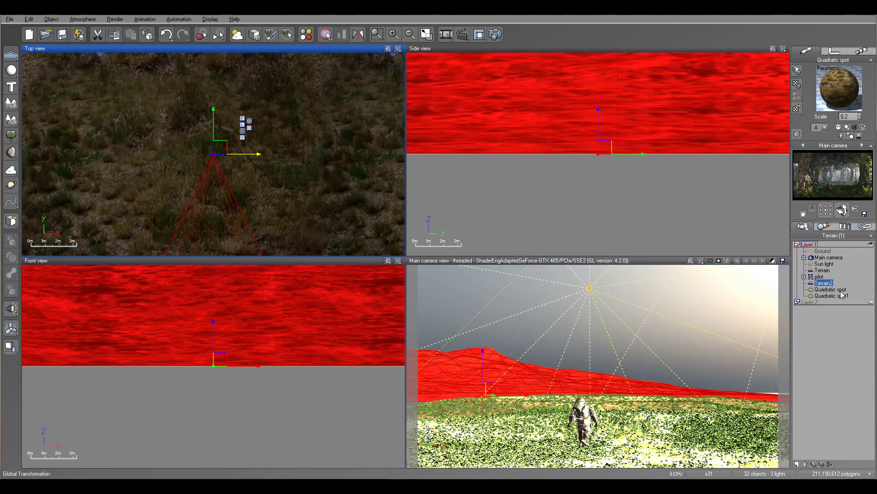
pyautogui.moveTo(865, 83); pyautogui.dragTo(865, 78)
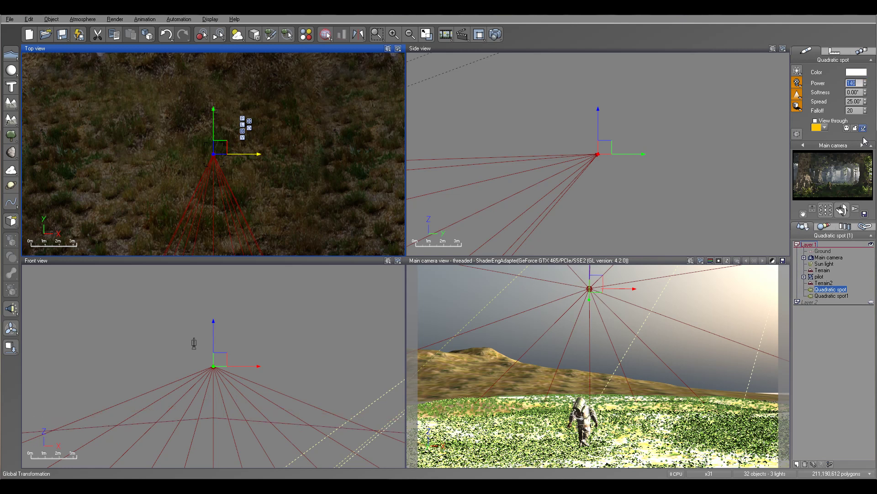
pyautogui.moveTo(865, 190)
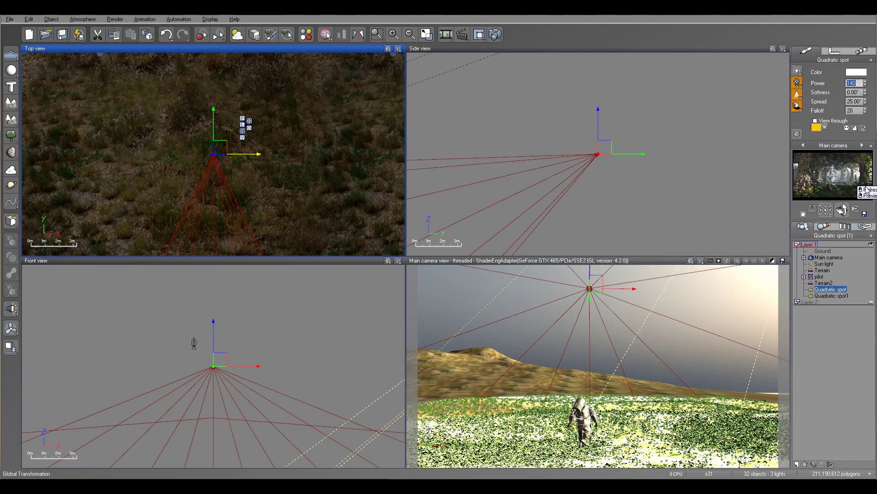
# Step: Darken the starting key colour of Quadratic spot's Spots Gel gradient to grey with RGB 53, 53, 53, and apply the gel
pyautogui.click(798, 84)
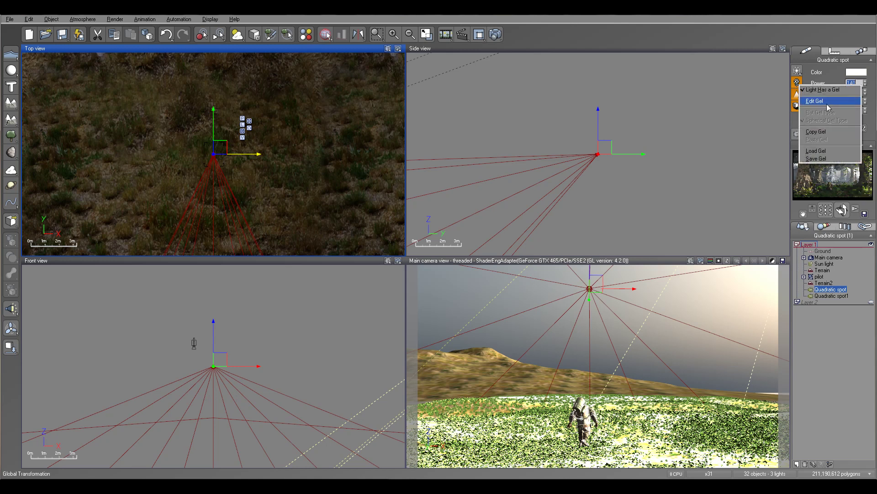
pyautogui.click(829, 101)
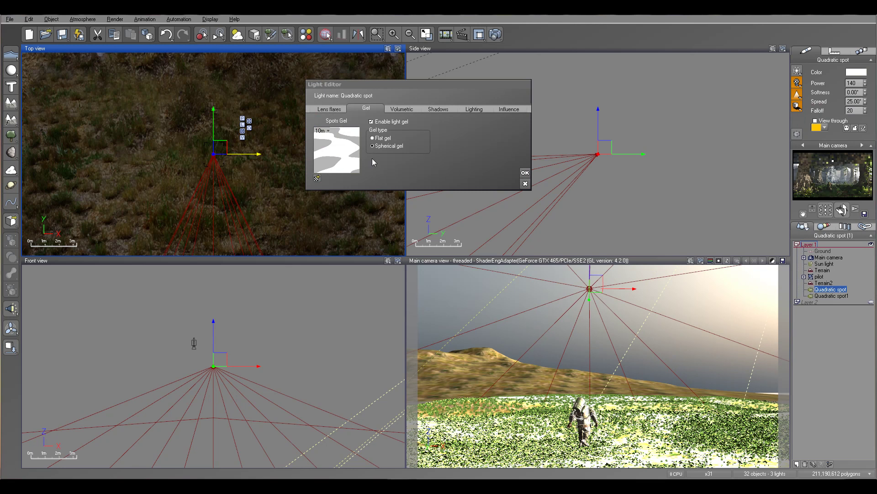
pyautogui.rightClick(355, 158)
pyautogui.click(356, 158)
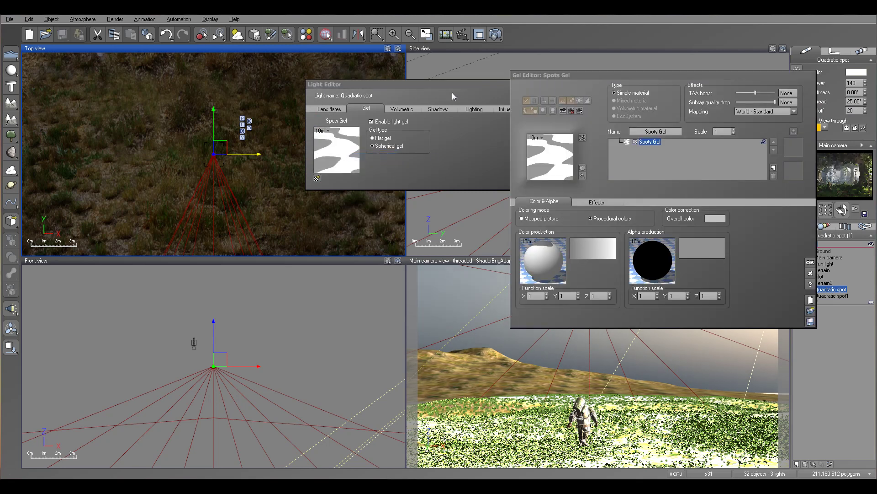
pyautogui.rightClick(591, 245)
pyautogui.click(602, 250)
pyautogui.click(404, 244)
pyautogui.rightClick(543, 280)
pyautogui.click(560, 284)
pyautogui.moveTo(624, 191); pyautogui.dragTo(625, 208)
pyautogui.click(642, 238)
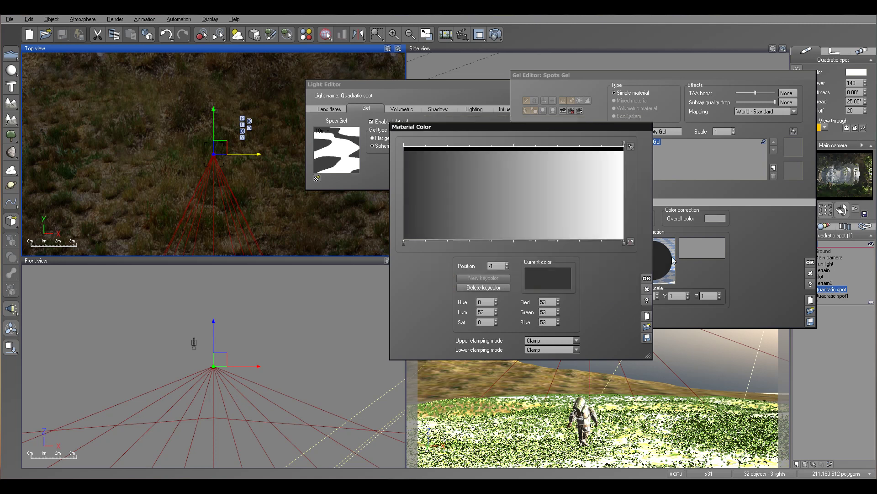
pyautogui.click(647, 278)
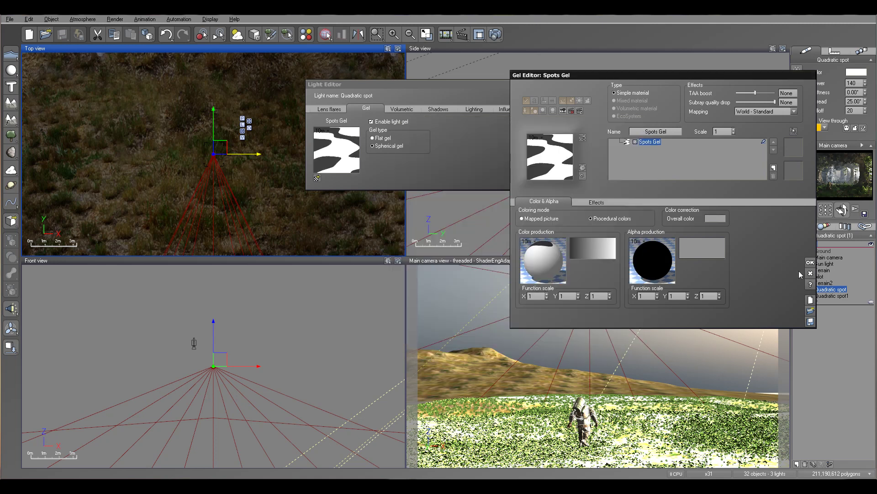
pyautogui.click(810, 262)
pyautogui.click(525, 174)
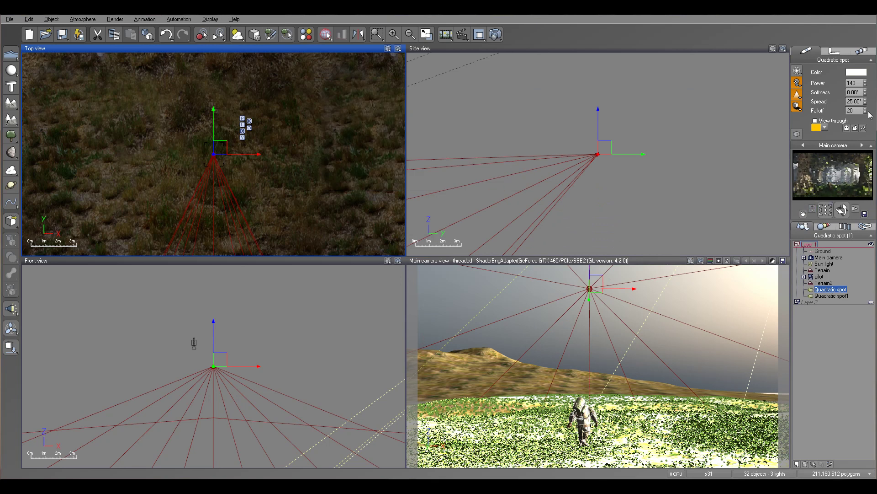
# Step: Set the scale of Quadratic spot's Spots Gel to 0.4 and apply the gel to the light
pyautogui.click(797, 82)
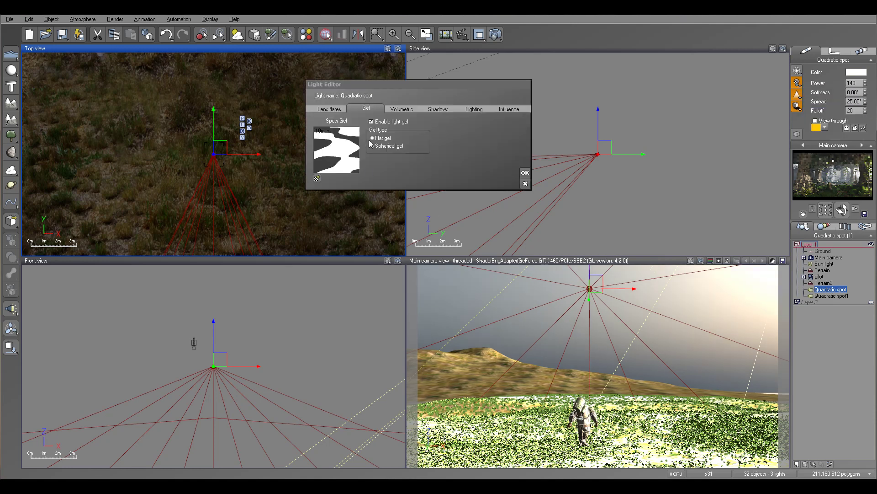
pyautogui.rightClick(345, 156)
pyautogui.click(346, 157)
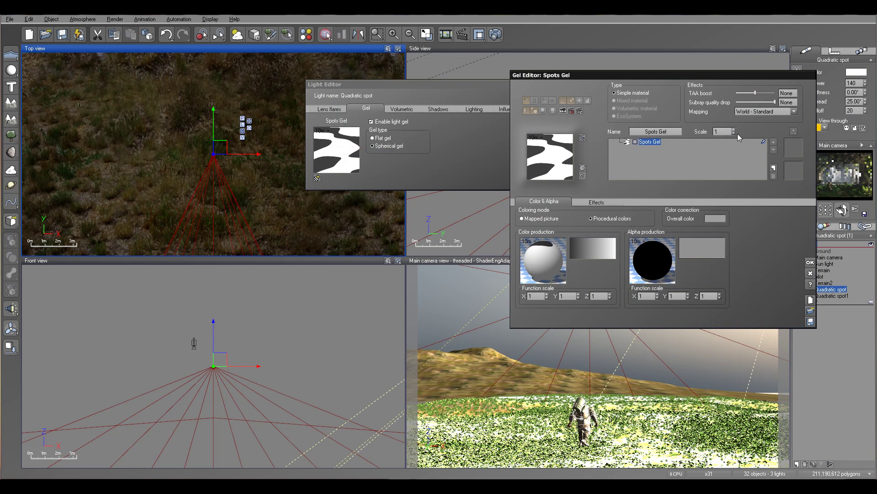
pyautogui.doubleClick(722, 131)
pyautogui.write('0.1')
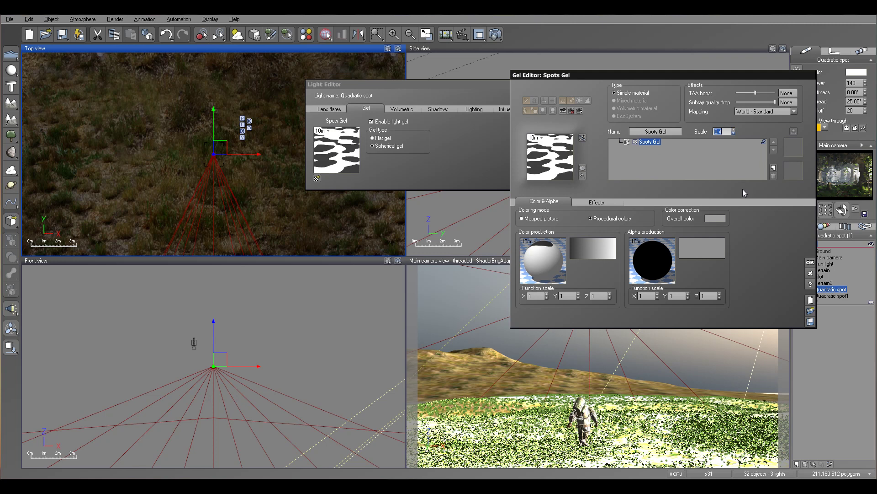
pyautogui.click(810, 262)
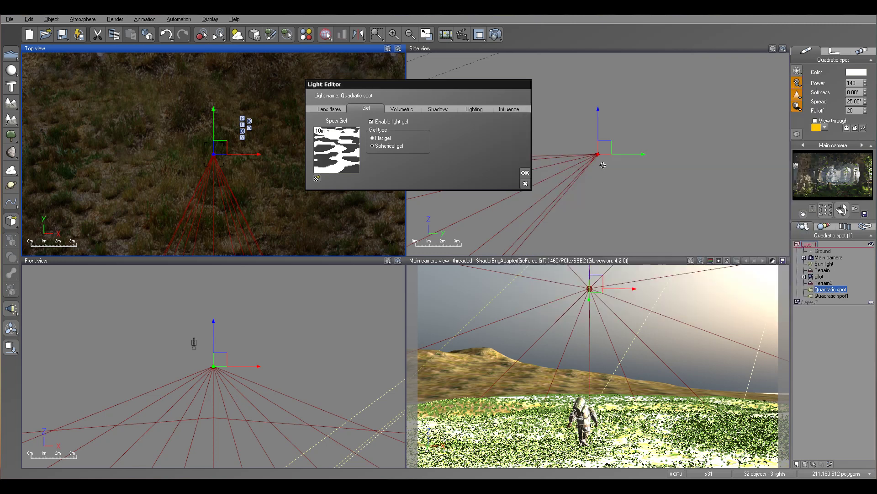
pyautogui.click(525, 174)
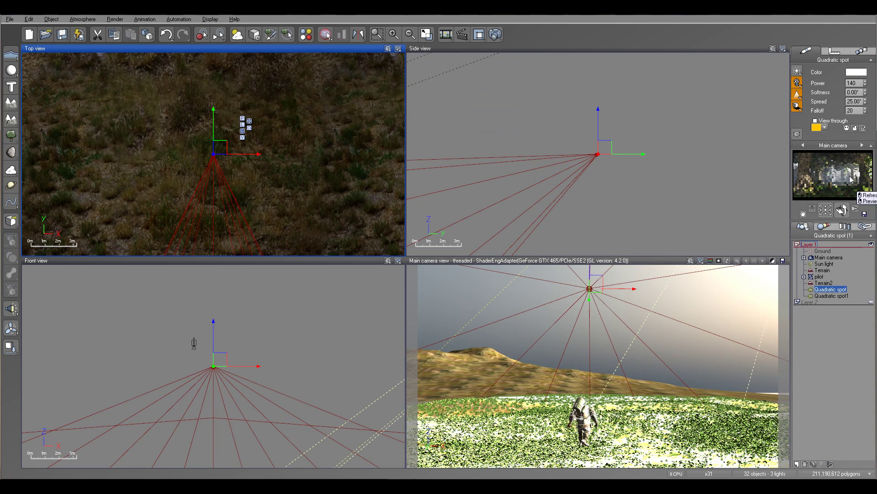
# Step: Darken the starting key colour of Quadratic spot1's Spots Gel gradient to a dark grey
pyautogui.click(828, 295)
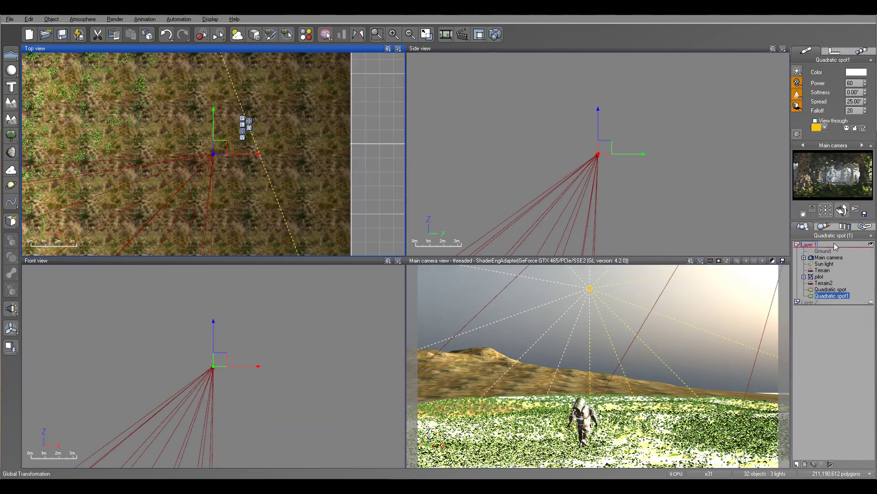
pyautogui.click(797, 82)
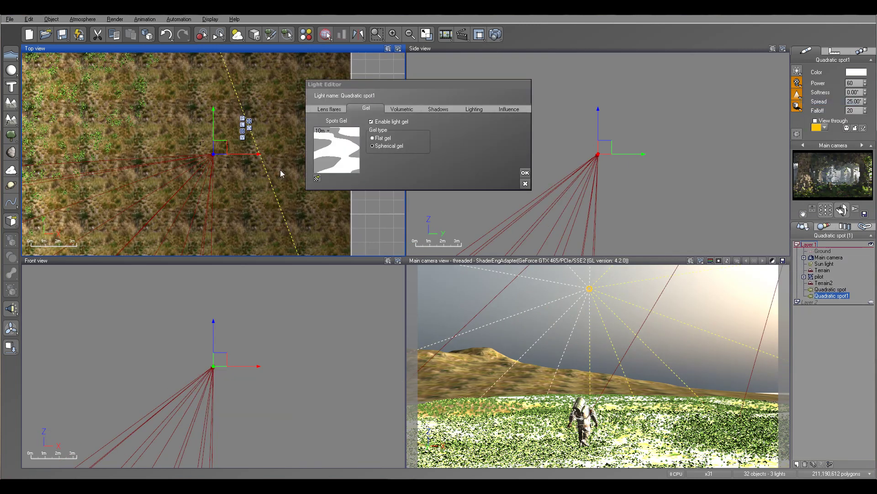
pyautogui.rightClick(344, 156)
pyautogui.click(347, 156)
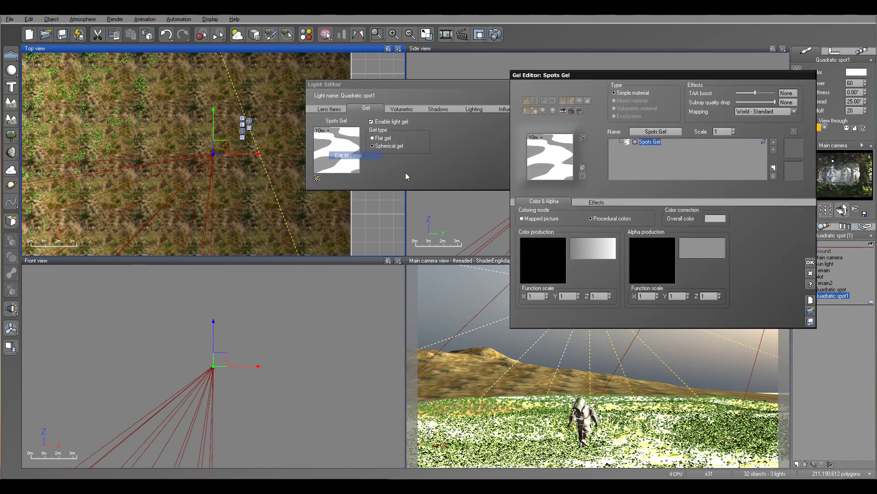
pyautogui.rightClick(581, 248)
pyautogui.click(591, 253)
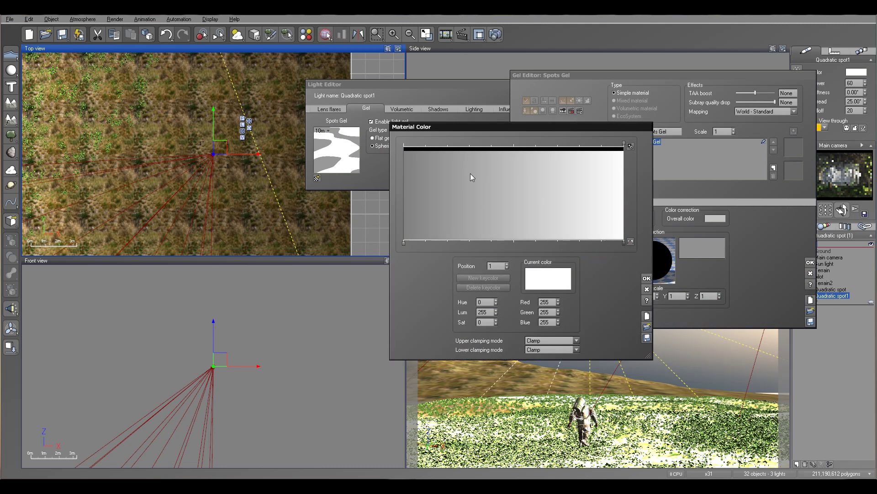
pyautogui.click(413, 240)
pyautogui.rightClick(558, 277)
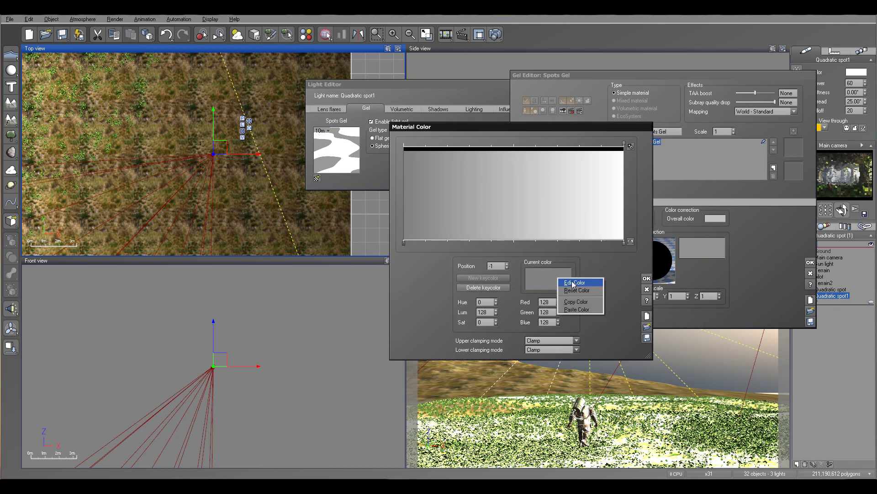
pyautogui.click(569, 282)
pyautogui.moveTo(625, 195); pyautogui.dragTo(624, 212)
pyautogui.click(642, 238)
pyautogui.click(646, 278)
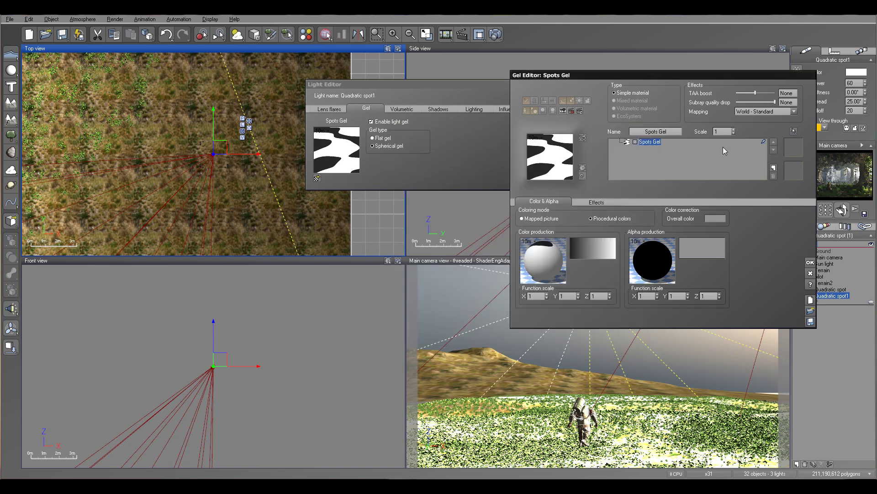
# Step: Reduce the scale of Quadratic spot1's Spots Gel to make its spots smaller, and apply the gel to the light
pyautogui.moveTo(734, 133); pyautogui.dragTo(734, 139)
pyautogui.click(810, 263)
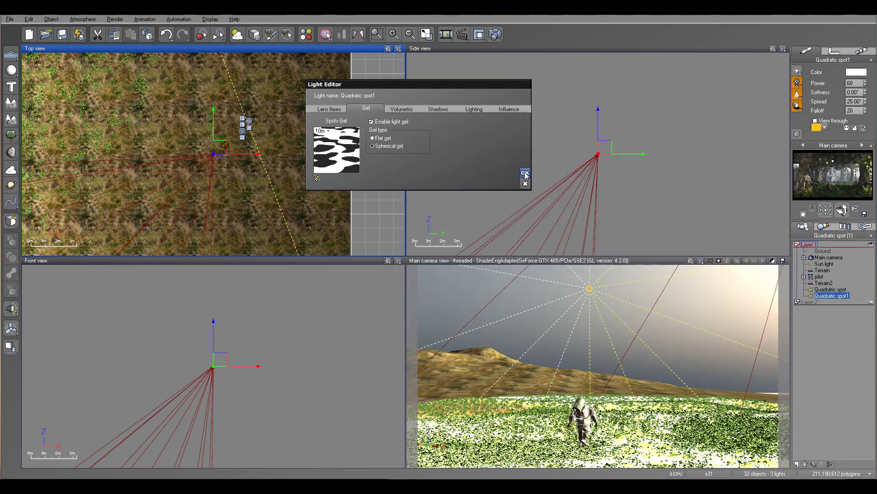
pyautogui.click(525, 173)
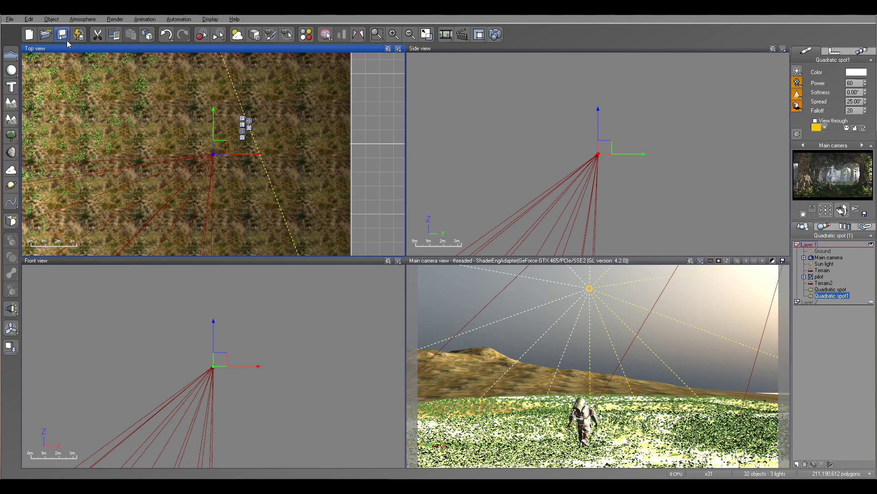
# Step: Raise the atmosphere's decay mean altitude to 3.274 km, apply it, and start rendering the main camera view
pyautogui.click(82, 19)
pyautogui.click(91, 58)
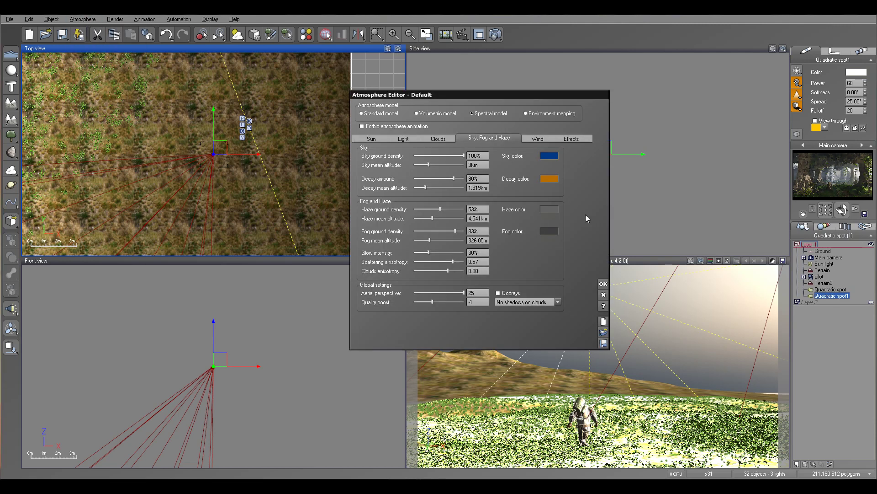
pyautogui.moveTo(426, 188); pyautogui.dragTo(430, 188)
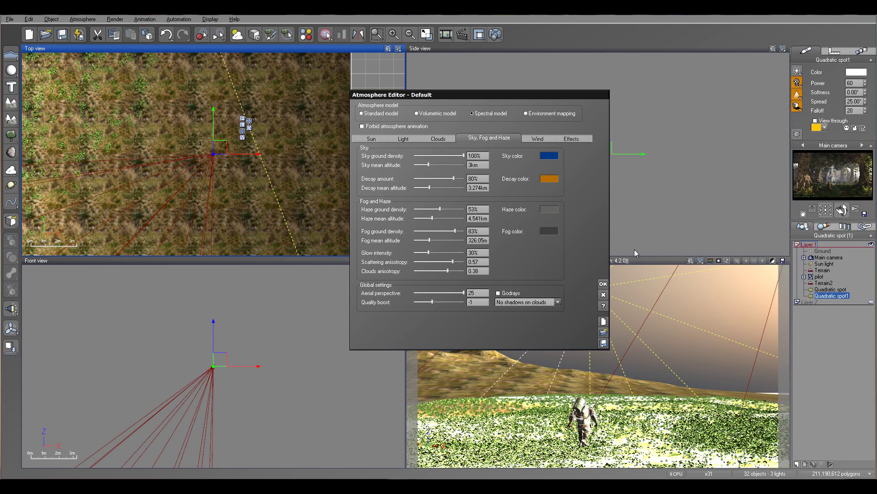
pyautogui.click(603, 284)
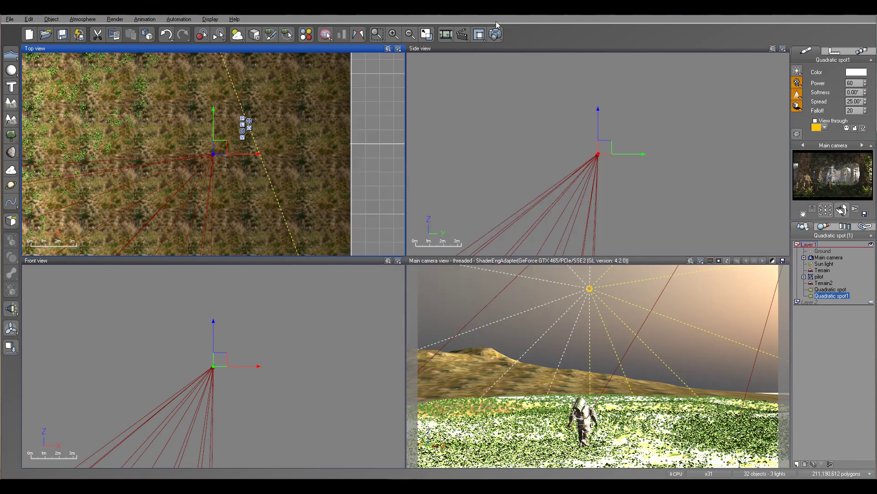
pyautogui.click(496, 35)
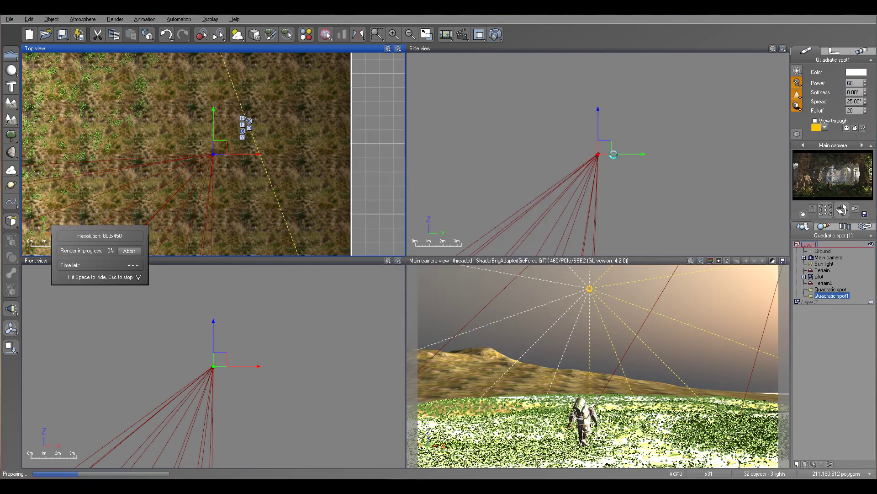